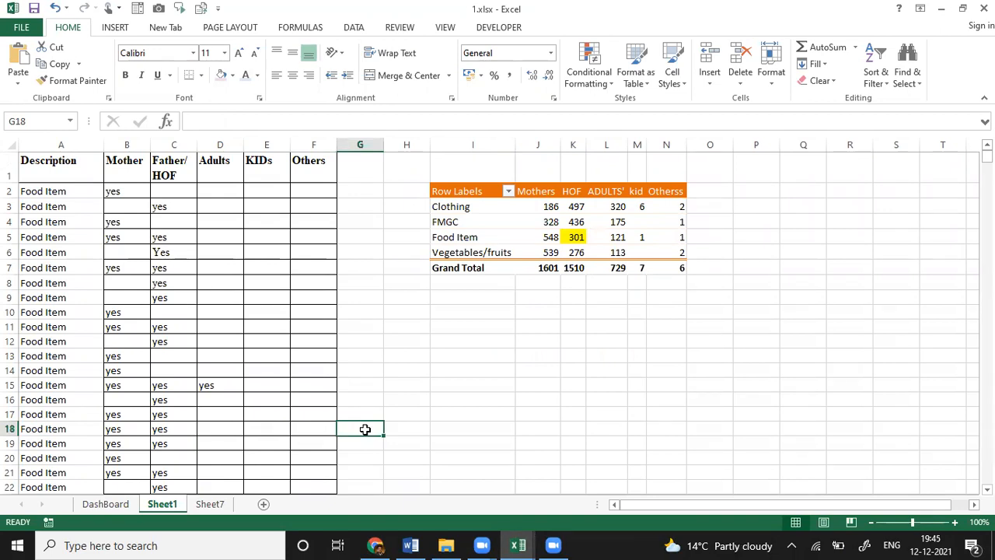
Step: Switch to the Book2 workbook and close it without saving its changes
click(518, 545)
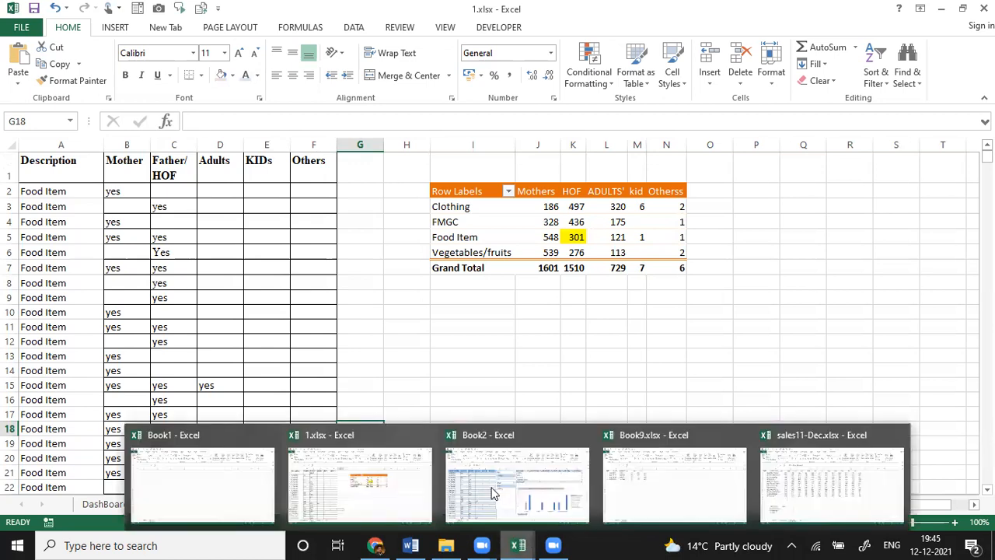
click(495, 493)
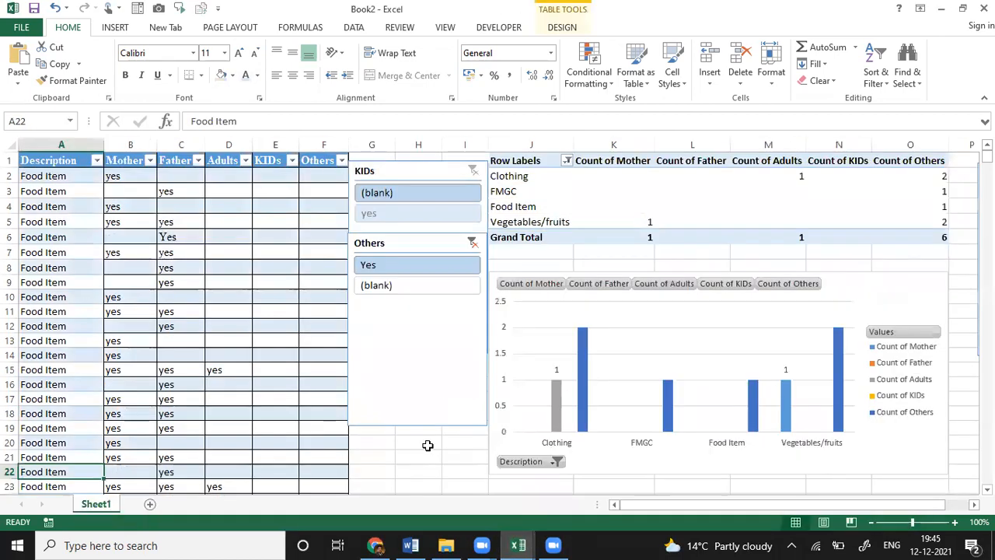
key(alt+F4)
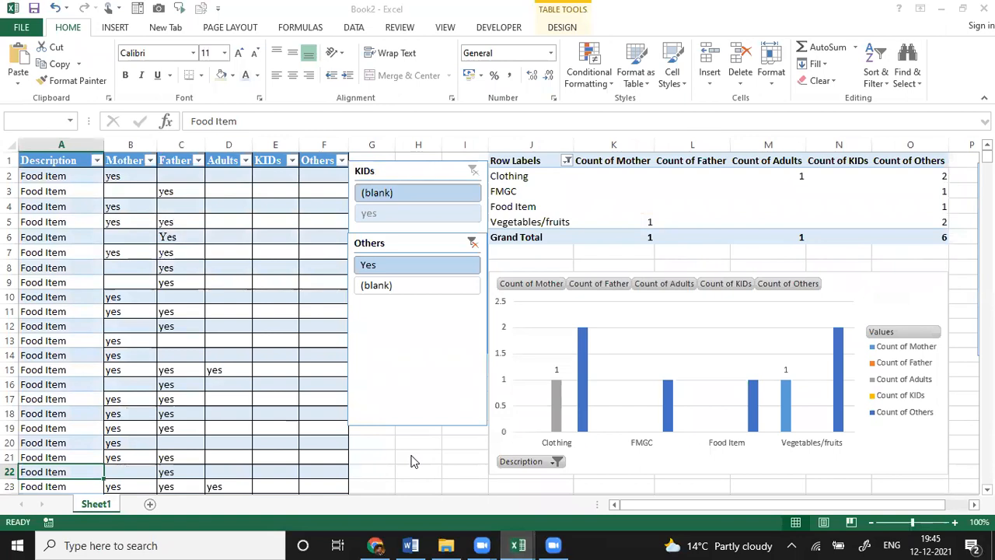
key(Tab)
key(Return)
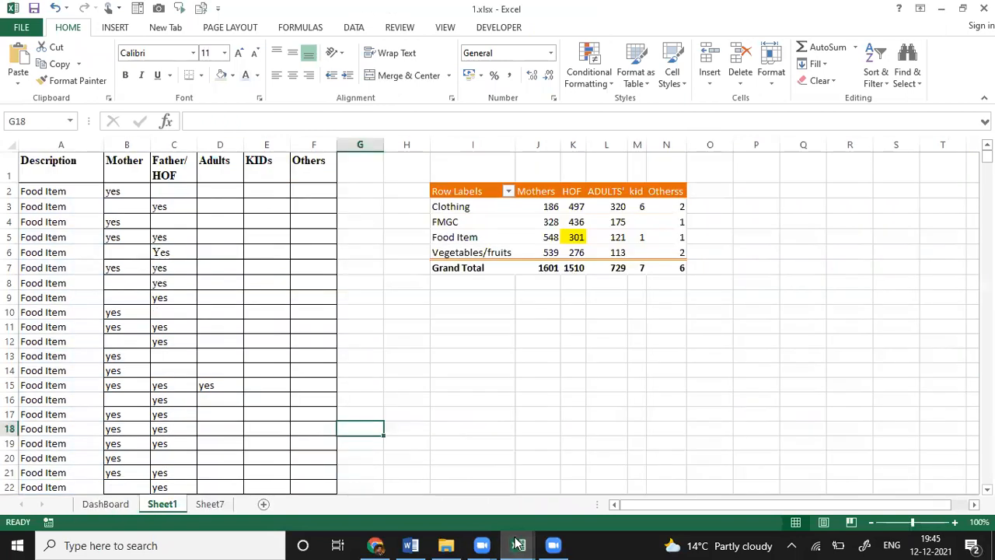
Step: Switch to the sales11-Dec.xlsx workbook and show its sales11-Dec sheet
mouse_move(518, 545)
click(733, 488)
click(444, 457)
click(154, 504)
click(225, 377)
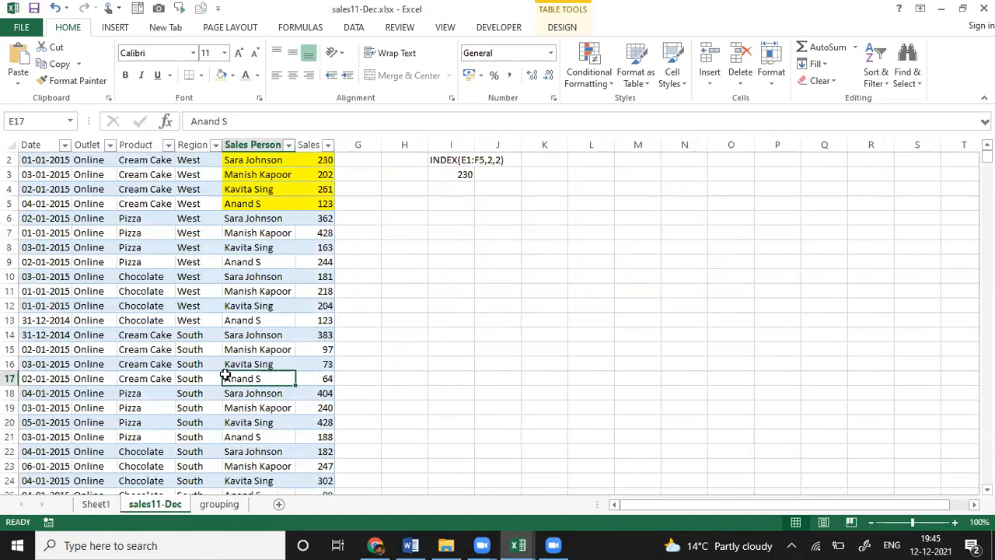
Step: Look over the sales records and the existing Sales Report on Sheet1, ending back on the sales11-Dec sheet
key(Up)
key(Up)
key(Up)
key(Up)
key(Up)
key(Up)
key(Up)
key(Up)
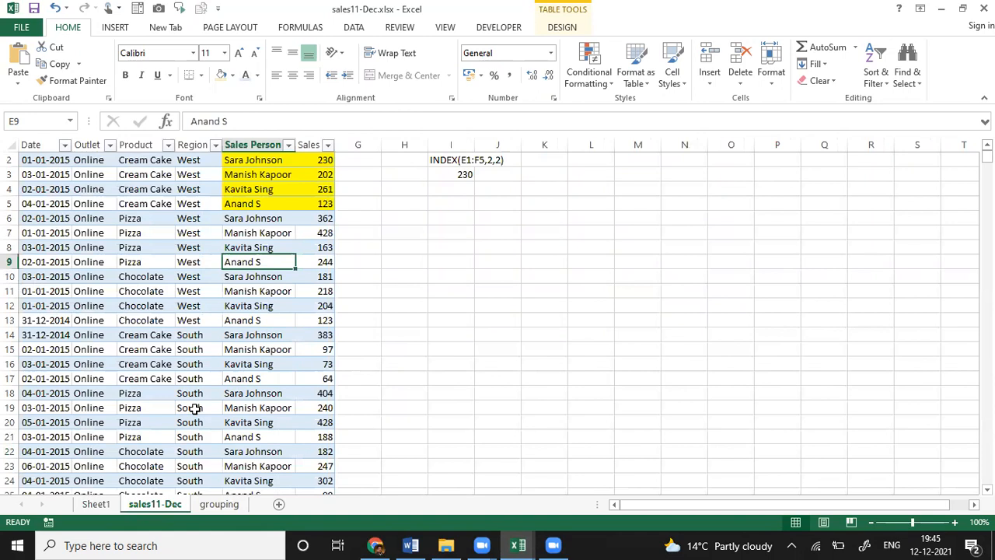
click(107, 505)
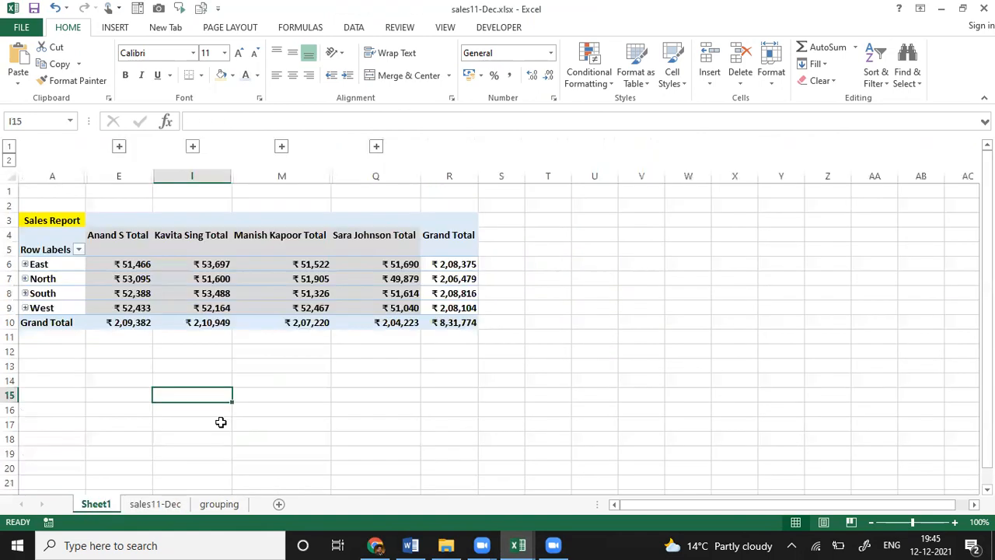
click(157, 504)
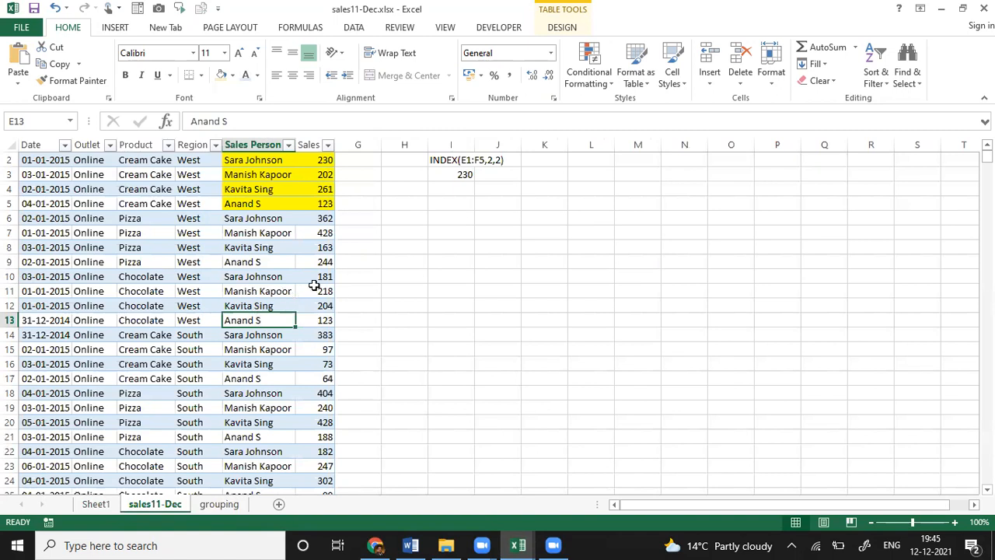
Step: Examine the extent of the sales table from its header row to its last record
click(272, 272)
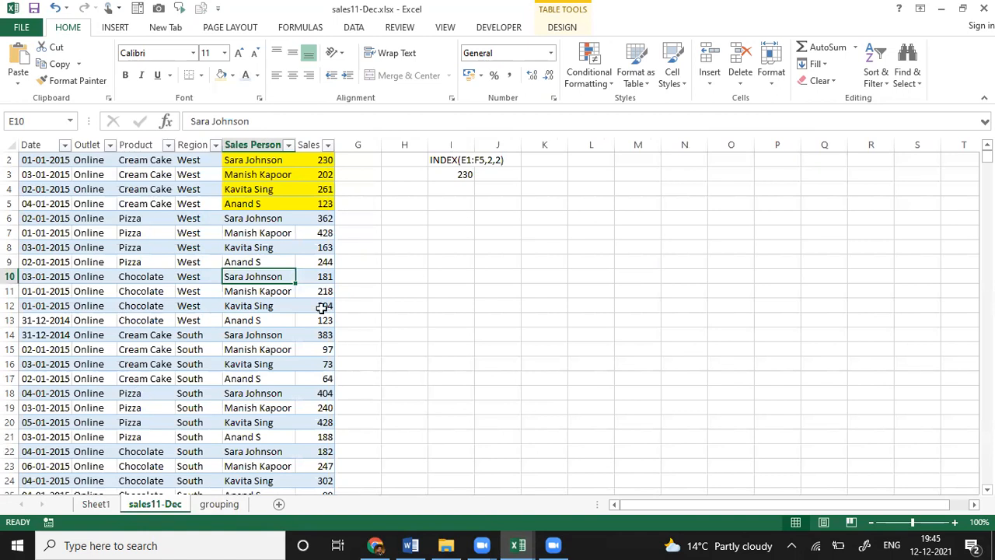
click(274, 247)
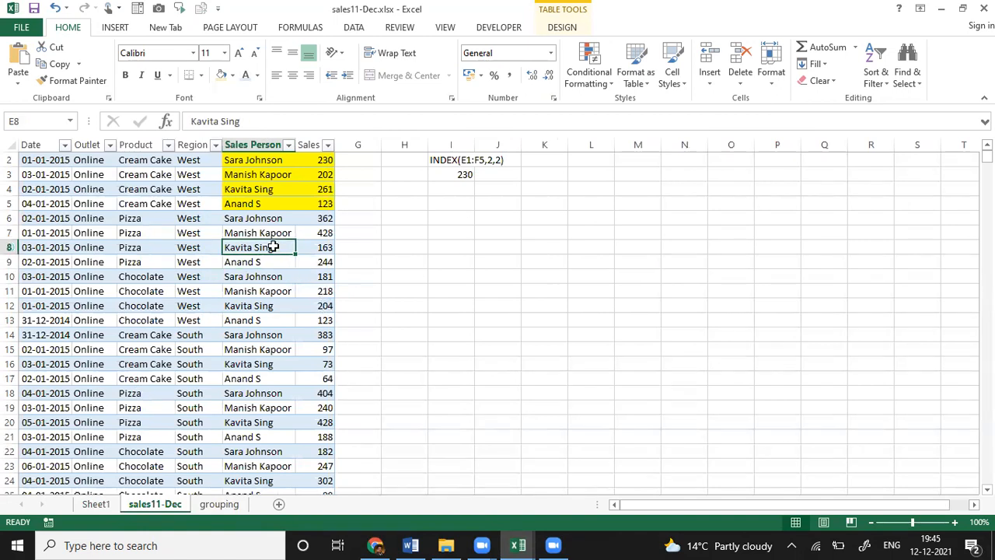
key(Up)
key(Up)
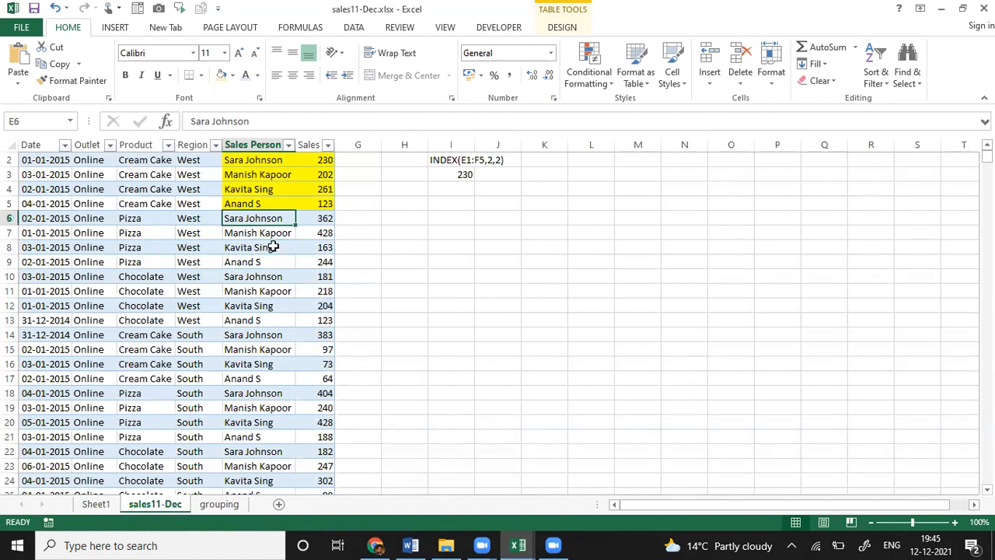
key(Up)
key(Up)
key(Up)
key(Up)
key(Left)
key(Left)
key(Left)
key(Left)
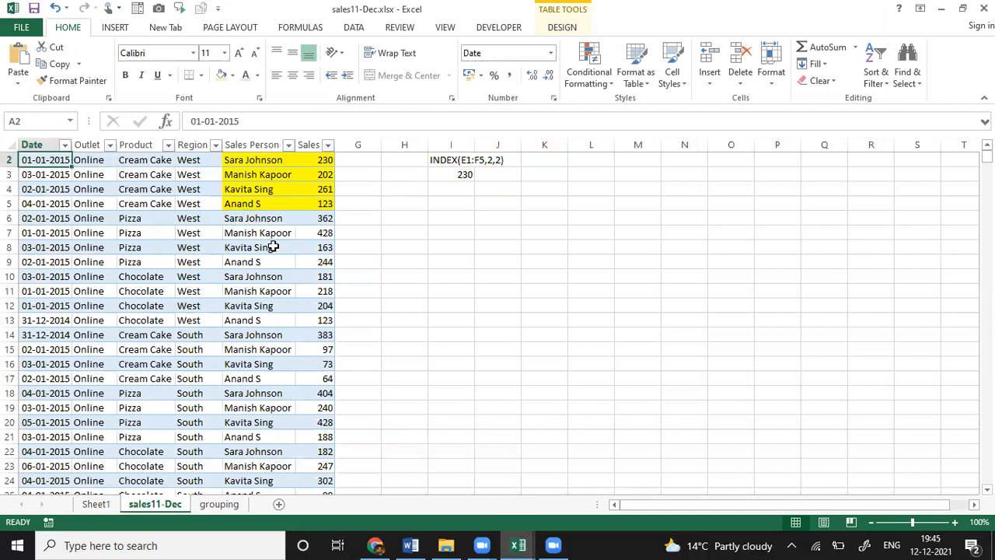
key(ctrl+Down)
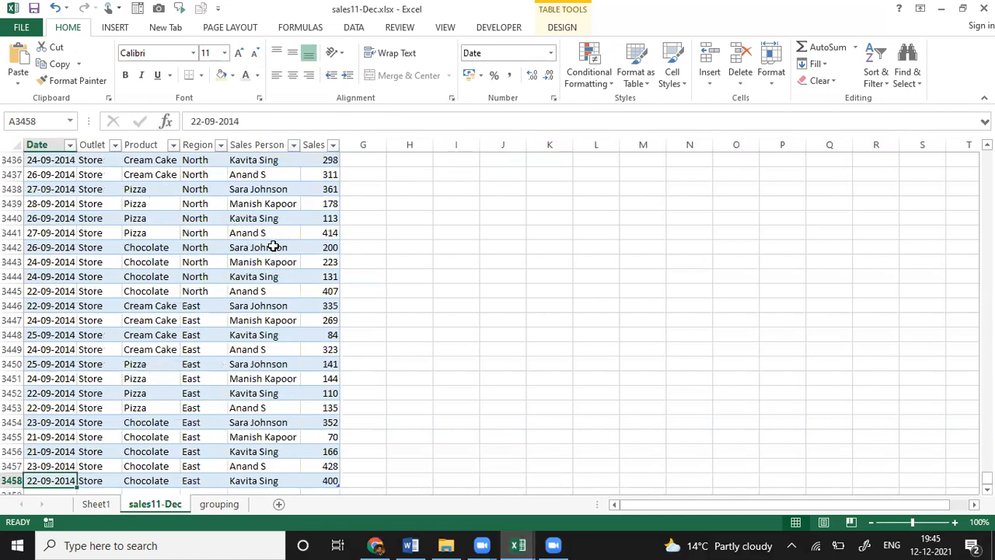
key(ctrl+Up)
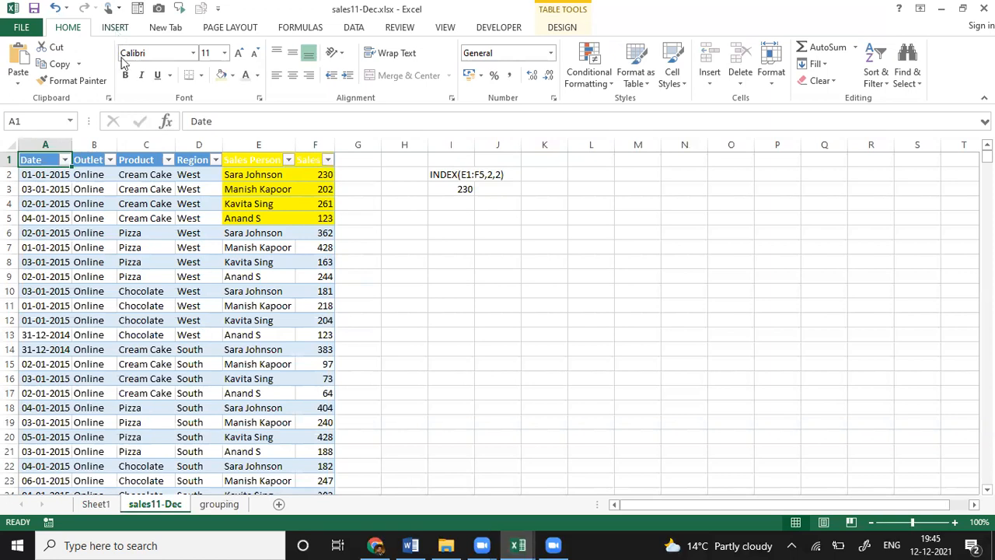
Step: Rename the sales data table as salestable
click(115, 30)
click(114, 261)
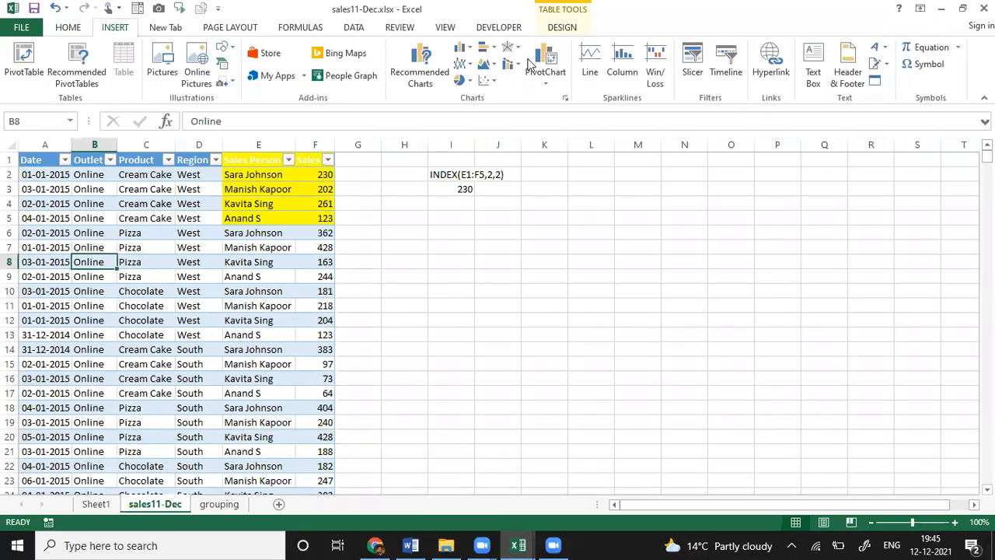
click(561, 28)
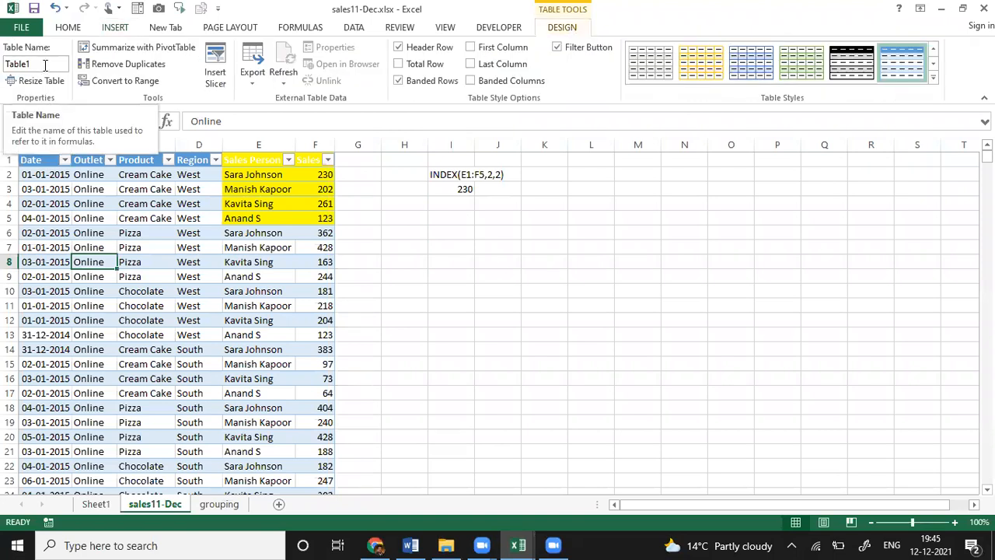
click(20, 66)
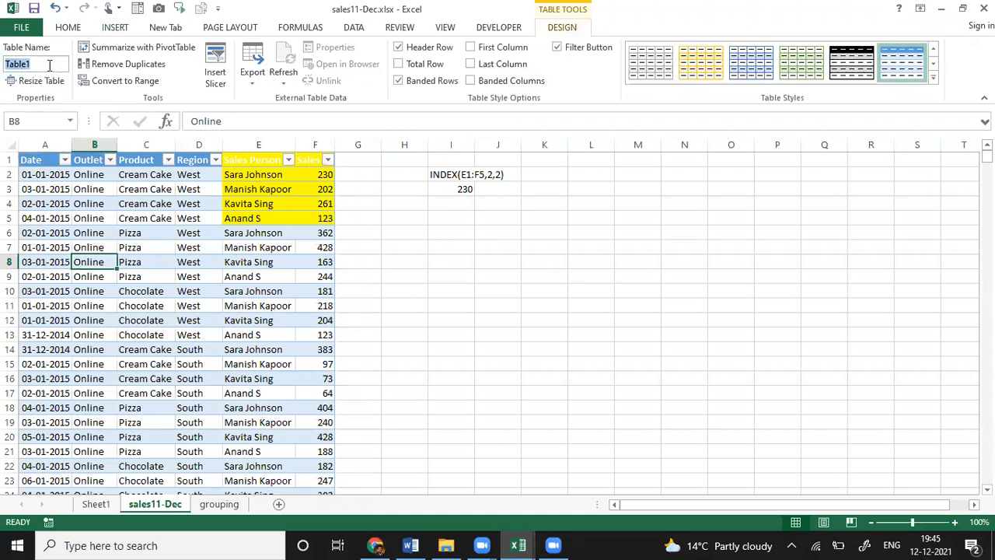
text(salestable)
click(76, 247)
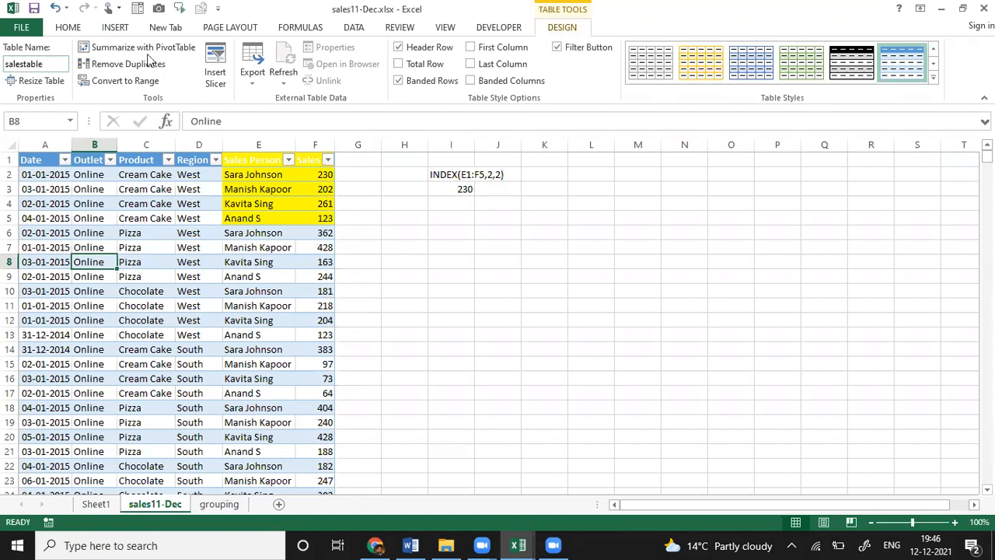
Step: Create a PivotTable from salestable on a new worksheet
click(115, 27)
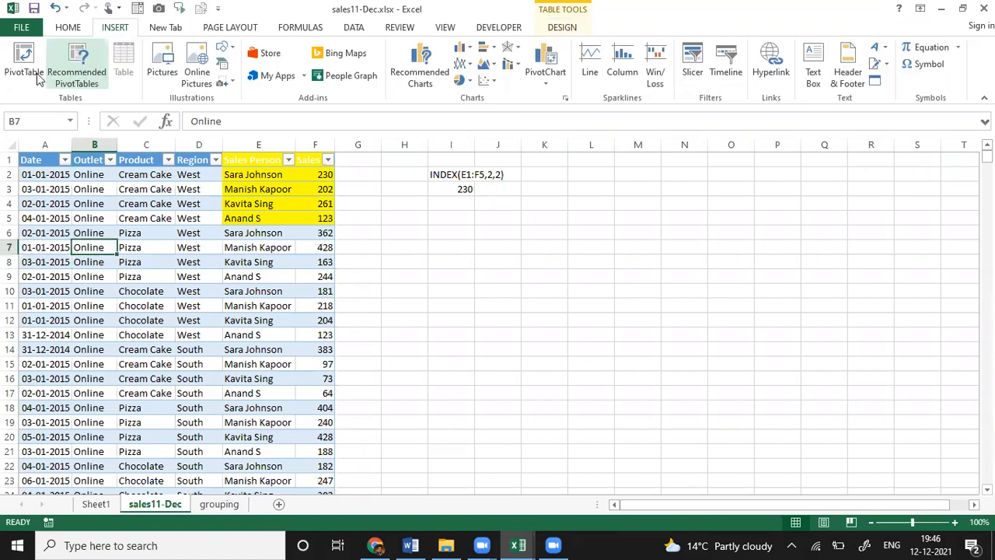
click(24, 67)
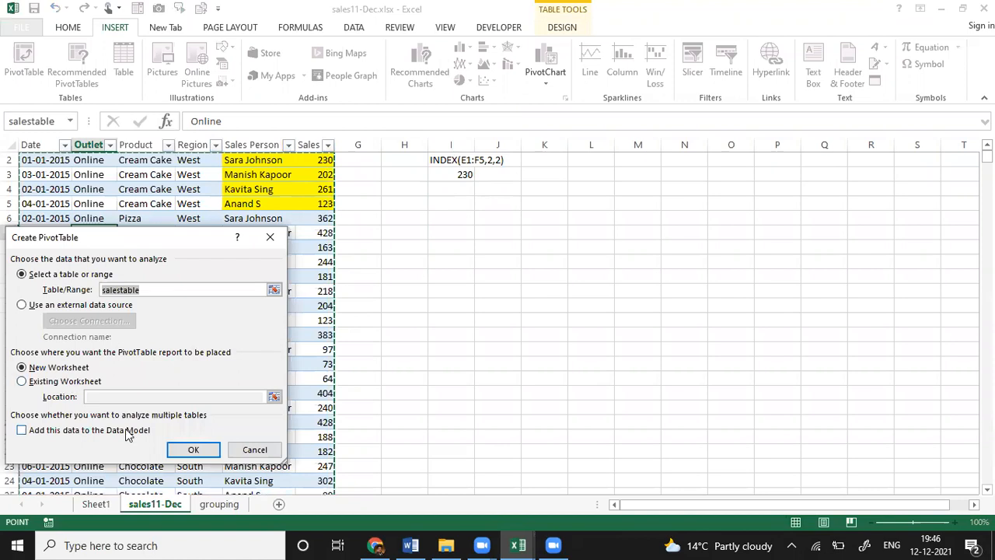
click(190, 450)
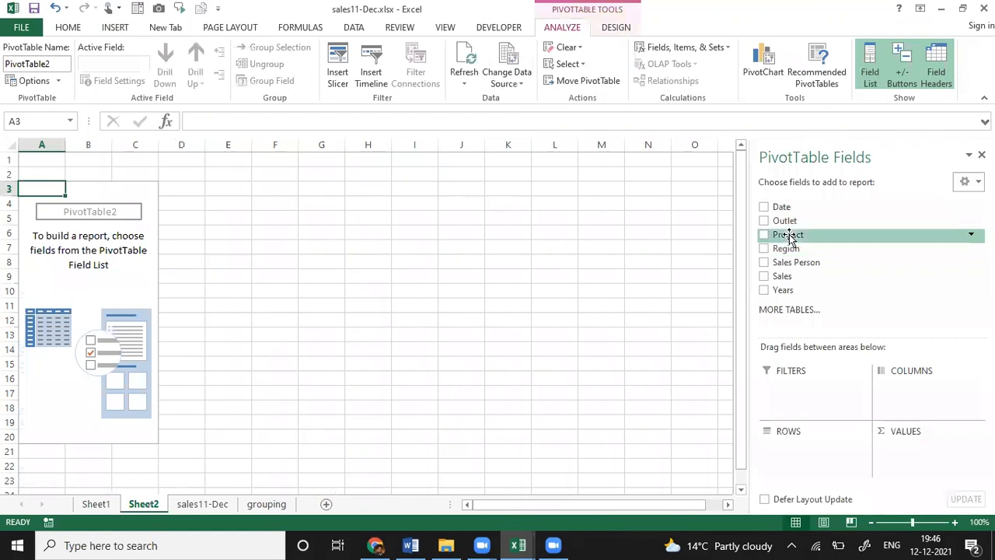
Step: Set Region and Years as the PivotTable rows and the sum of Sales as its values
drag(789, 249, 804, 453)
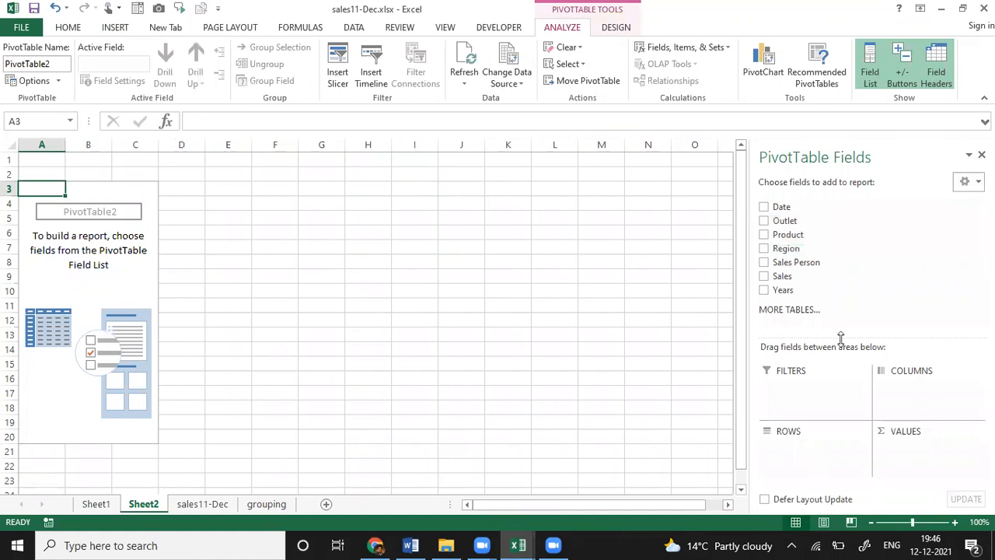
drag(793, 284, 908, 451)
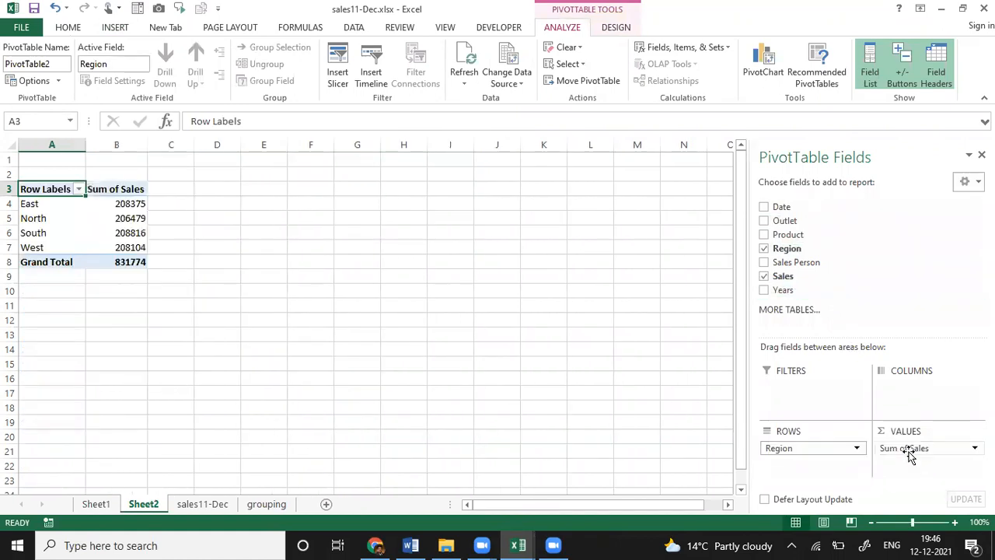
drag(783, 289, 837, 466)
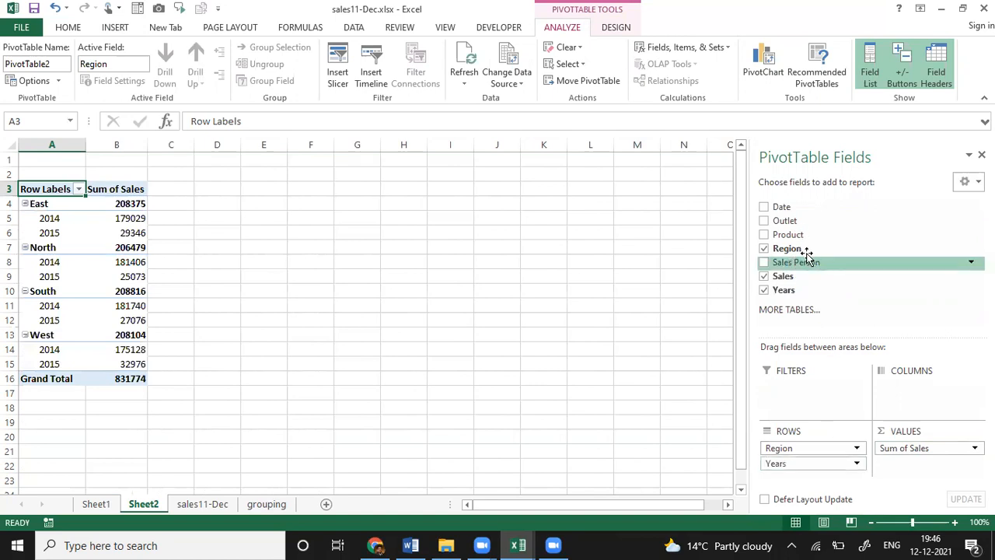
Step: Add Sales Person and Product to the PivotTable columns, and Outlet to the rows between Region and Years
drag(797, 264, 923, 388)
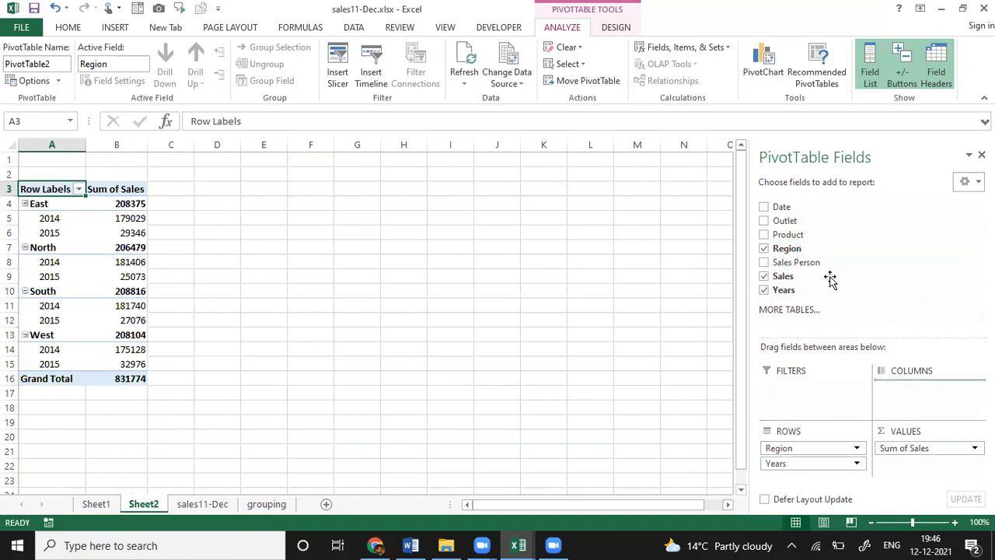
drag(805, 234, 922, 405)
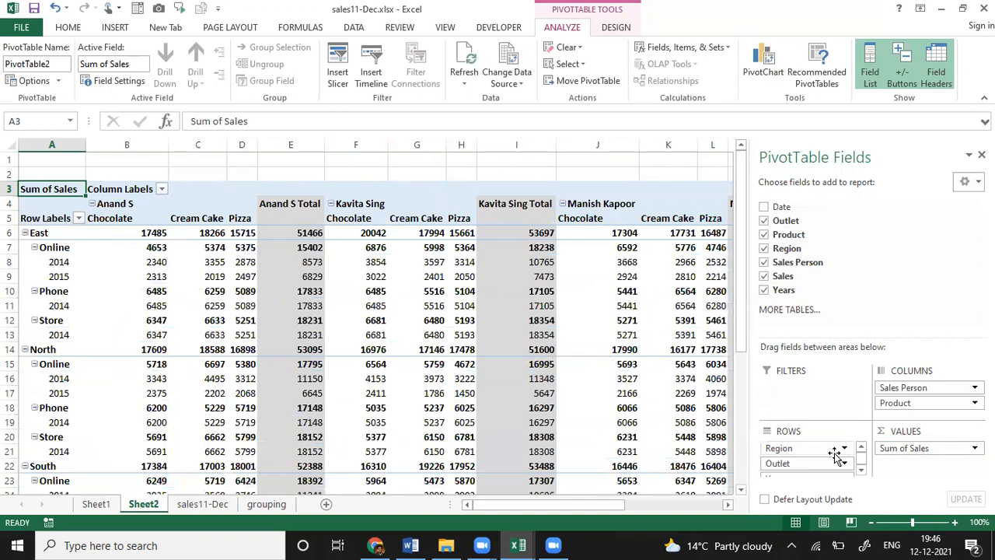
Step: Remove Years from the PivotTable rows and place Date beneath Outlet instead
scroll(817, 464, down, 1)
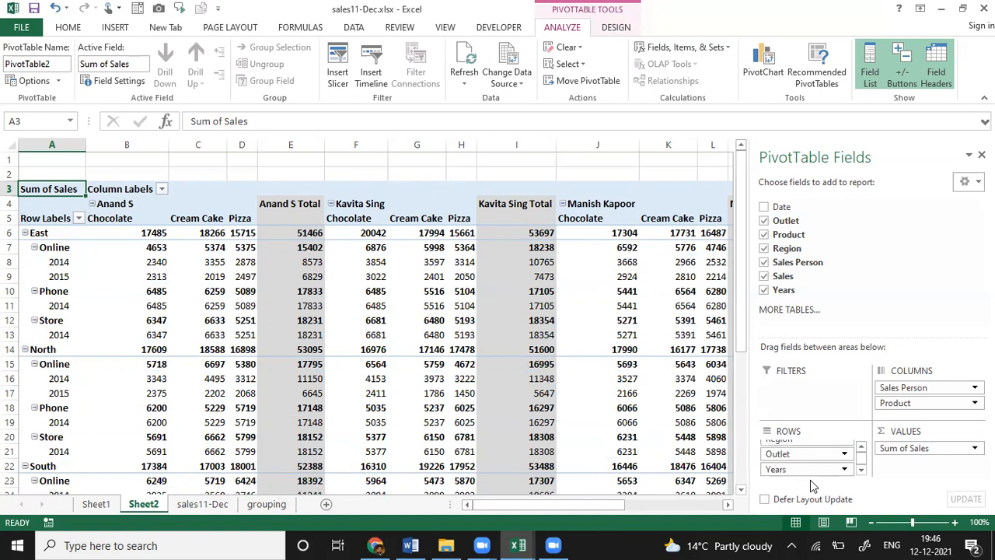
scroll(809, 462, up, 1)
drag(809, 462, 808, 462)
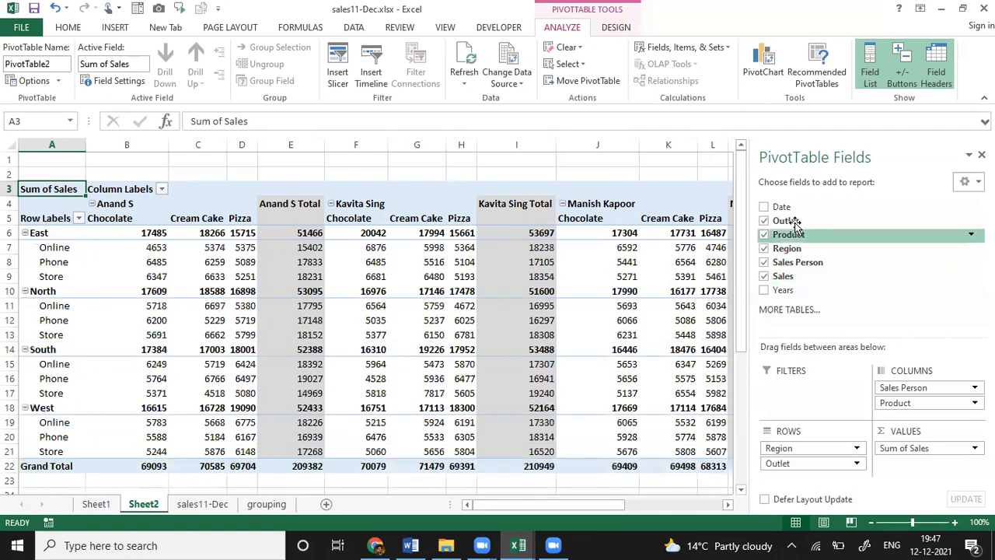
drag(785, 209, 827, 479)
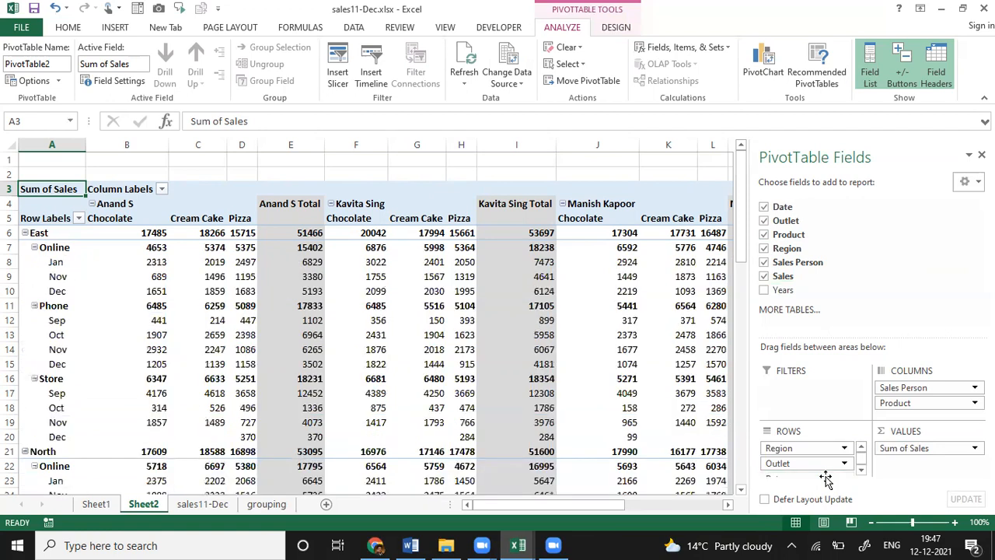
click(180, 325)
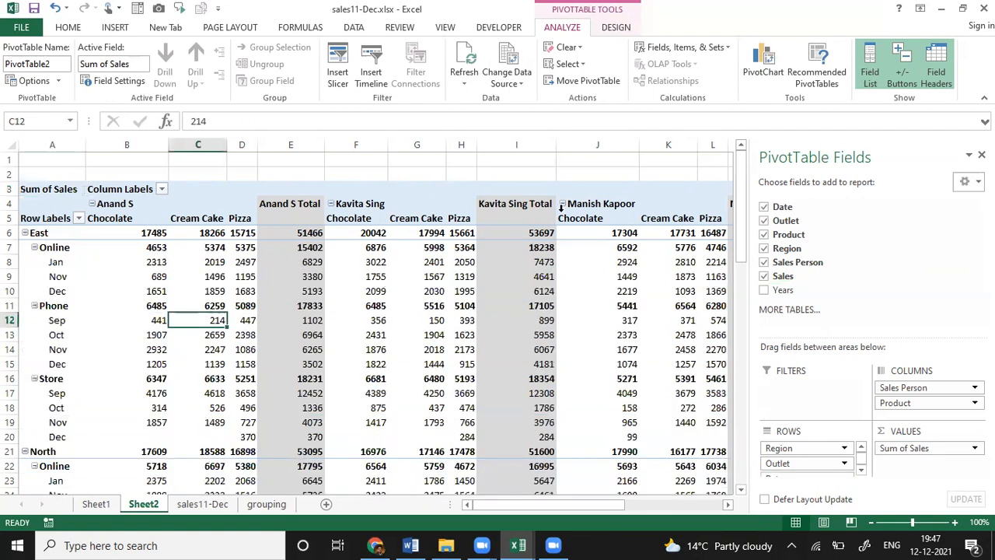
click(562, 174)
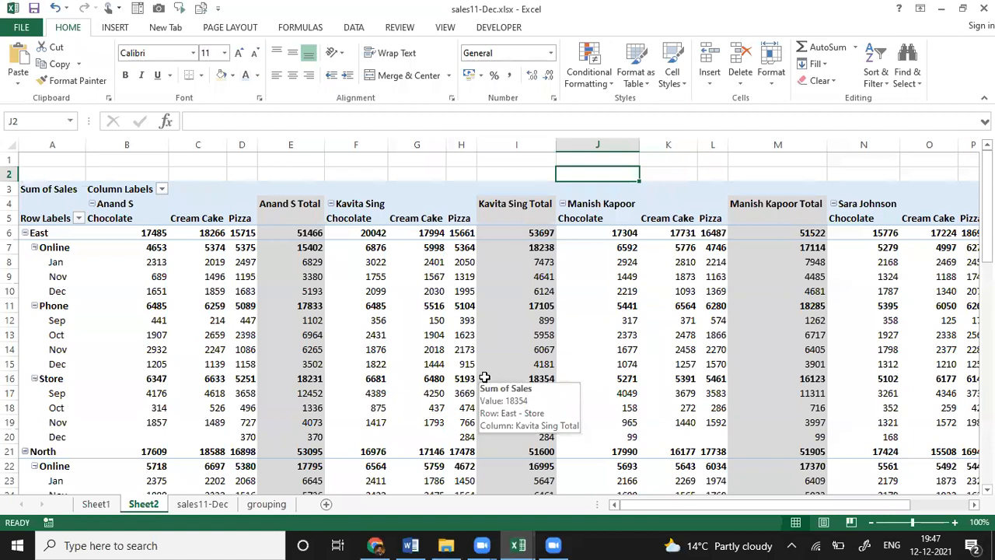
click(406, 320)
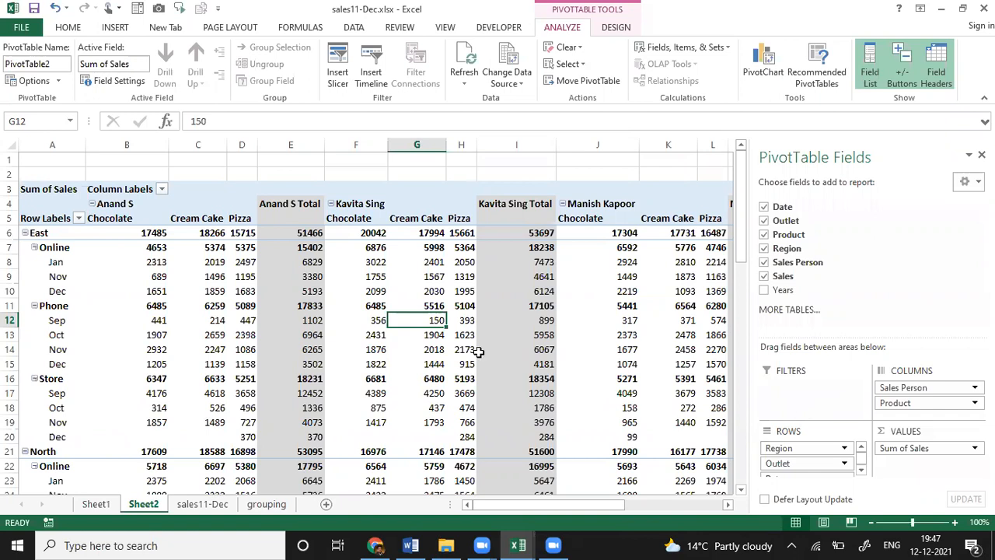
Step: Group the product columns of the first two salespeople, B to D and F to H, into separate outline groups
click(140, 141)
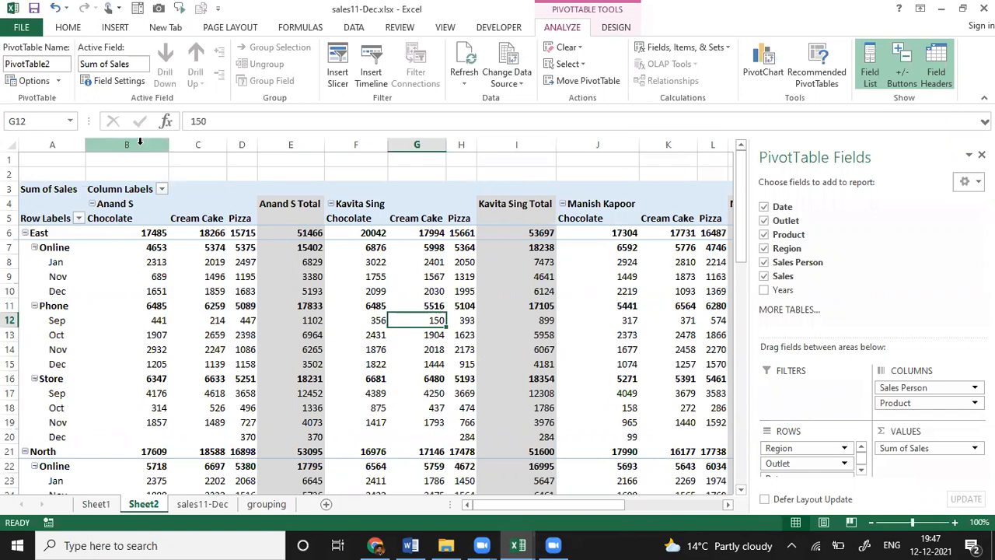
drag(140, 142, 244, 136)
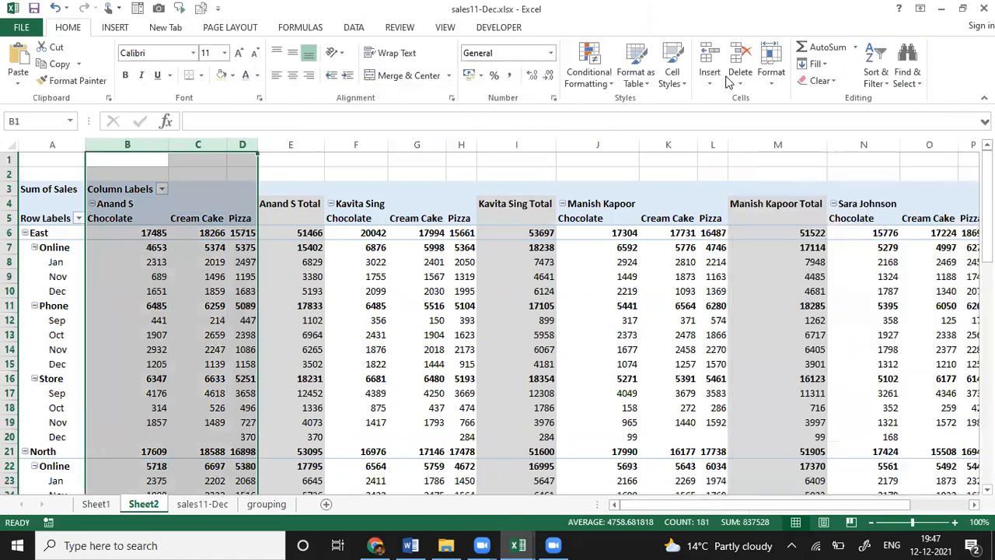
click(354, 29)
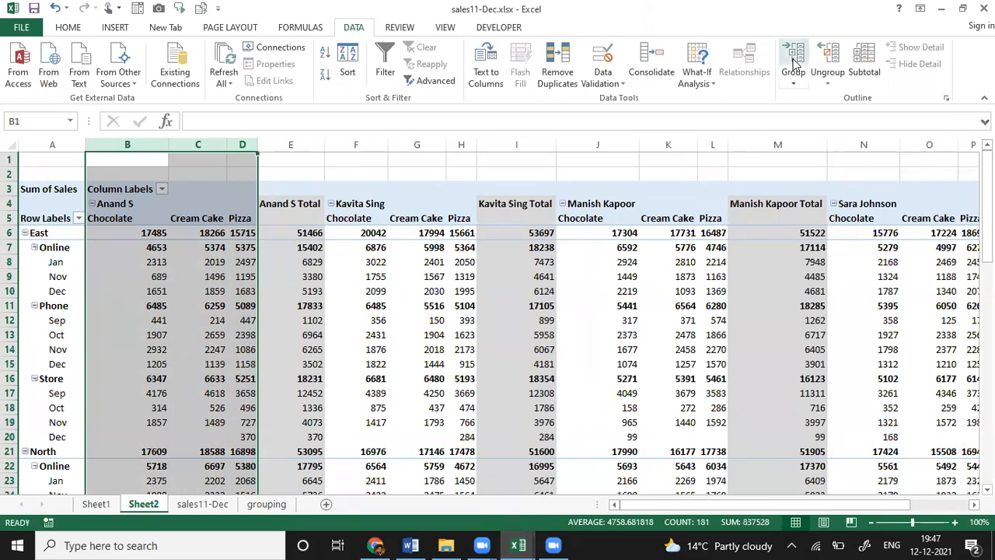
click(795, 60)
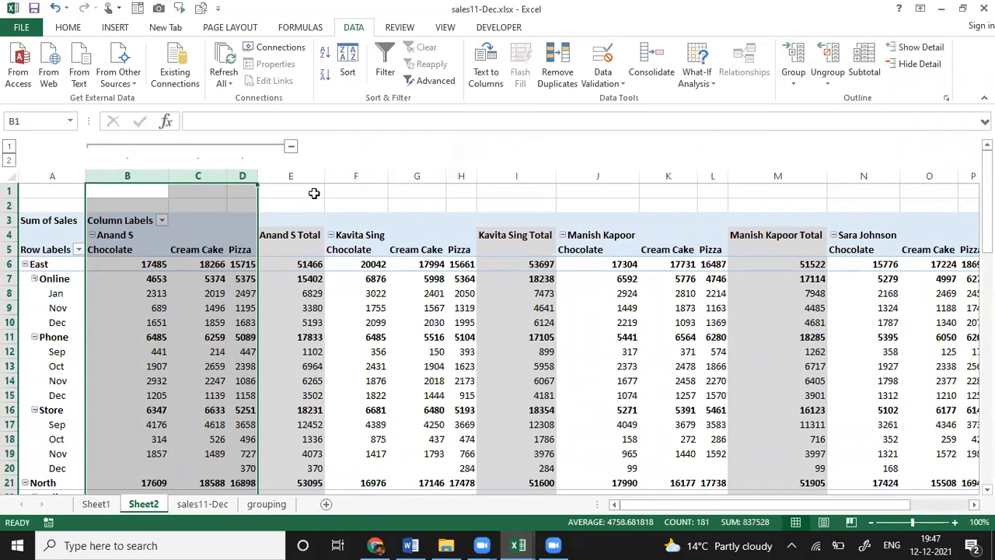
click(350, 176)
drag(351, 176, 467, 175)
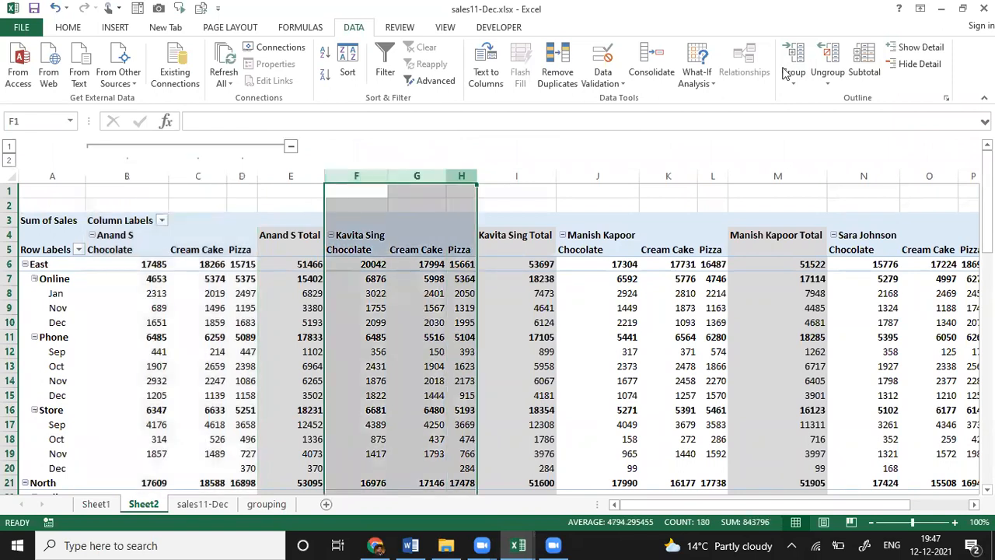
click(794, 59)
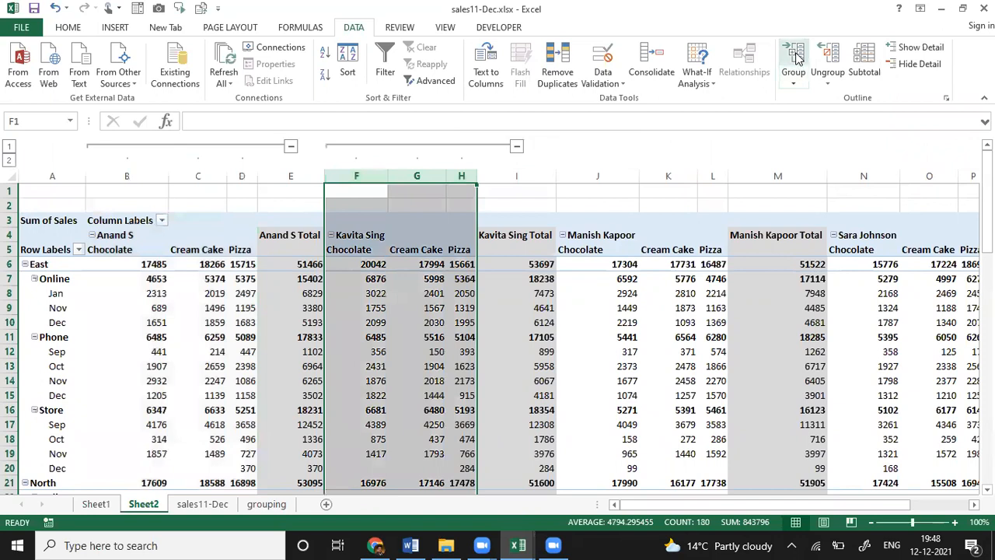
Step: Group the other two salespeople's product columns, J to L and N to P, and collapse all four groups to their totals
click(292, 147)
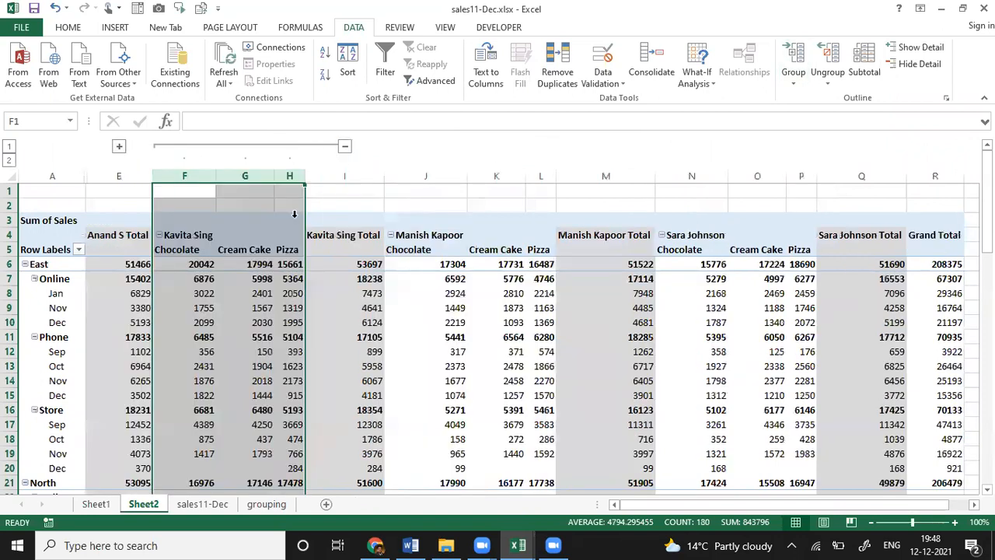
click(344, 146)
drag(385, 189, 390, 187)
click(794, 62)
click(453, 152)
drag(390, 178, 476, 183)
click(799, 70)
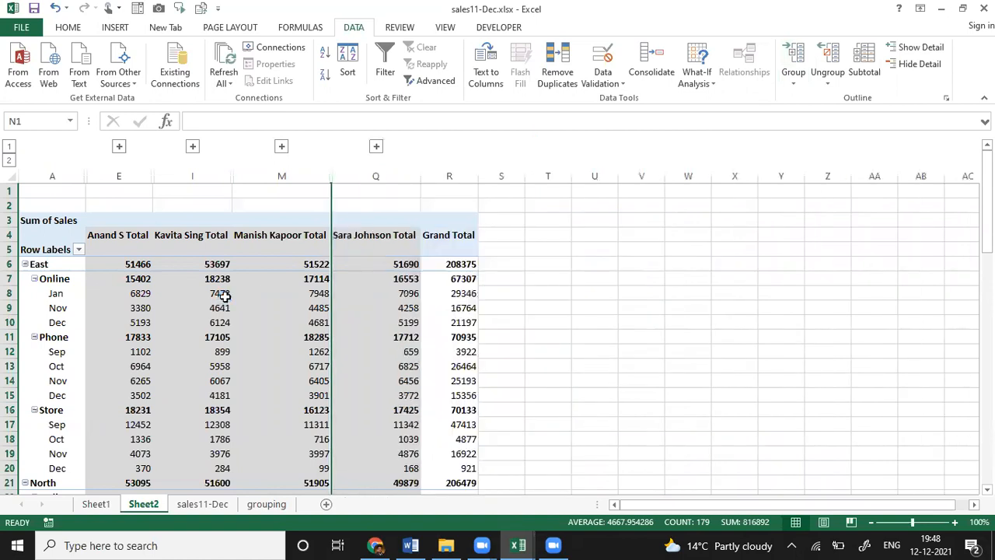
Step: Extract the source records behind the second salesperson's January Online sales in East to a new sheet, and return to Sheet2
double_click(224, 295)
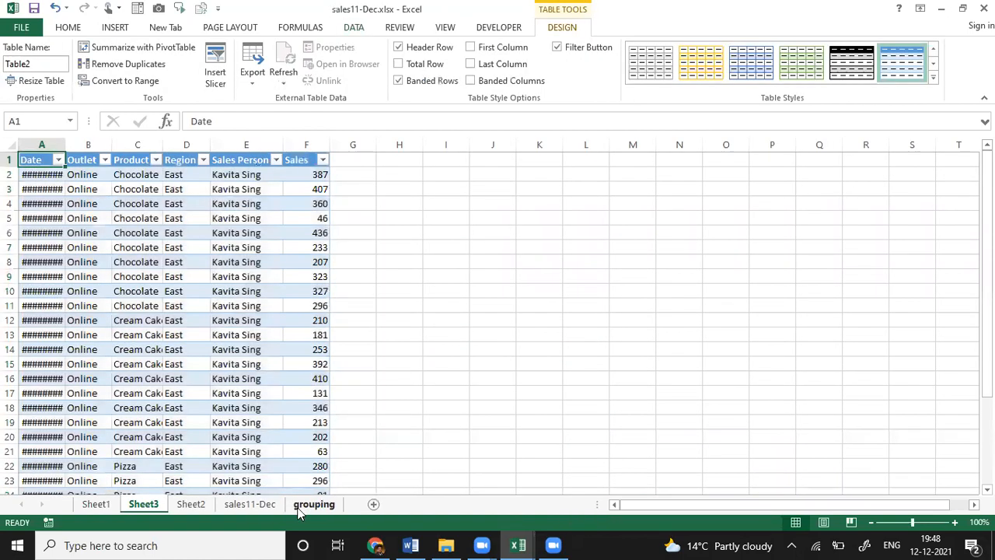
click(265, 505)
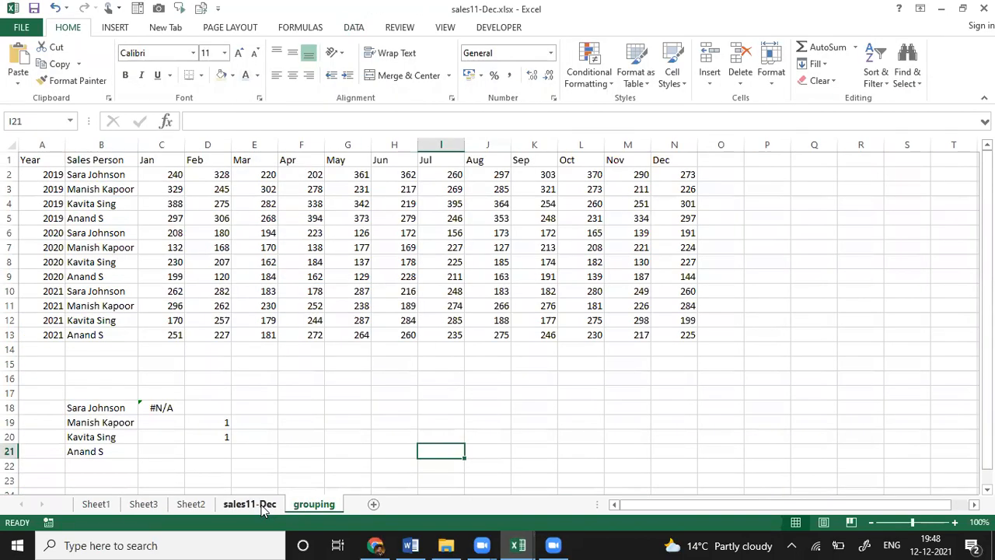
click(191, 503)
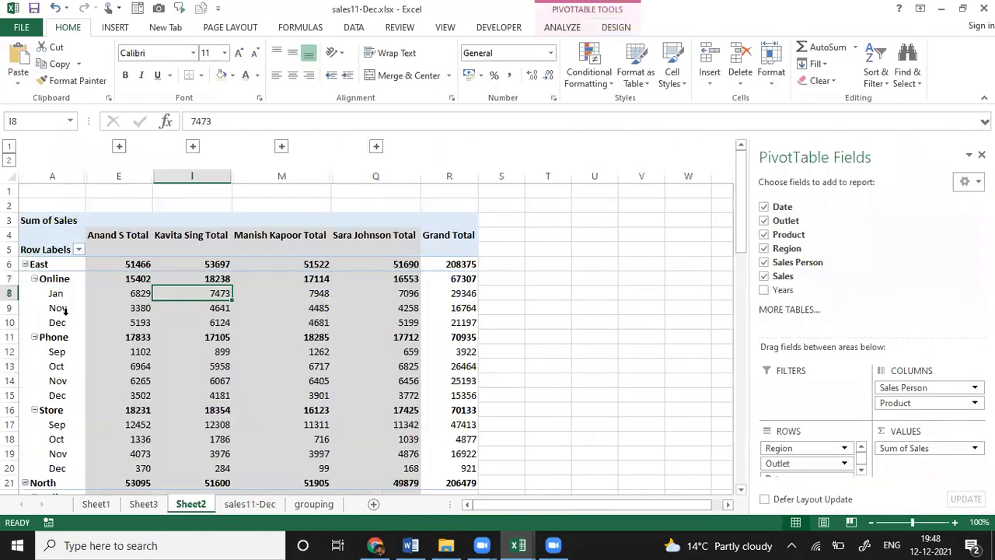
Step: Collapse the East, North, South and West regions in the PivotTable rows
click(25, 265)
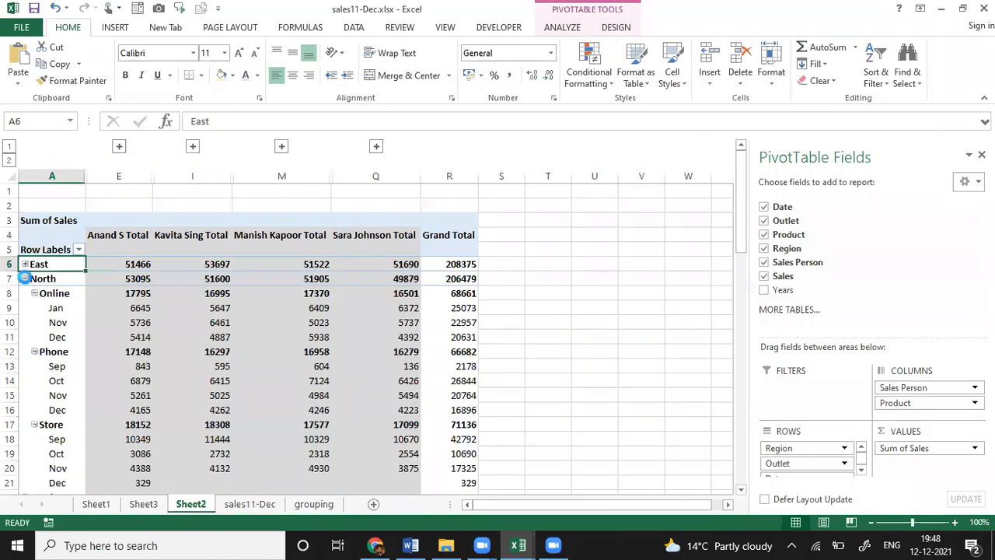
click(25, 278)
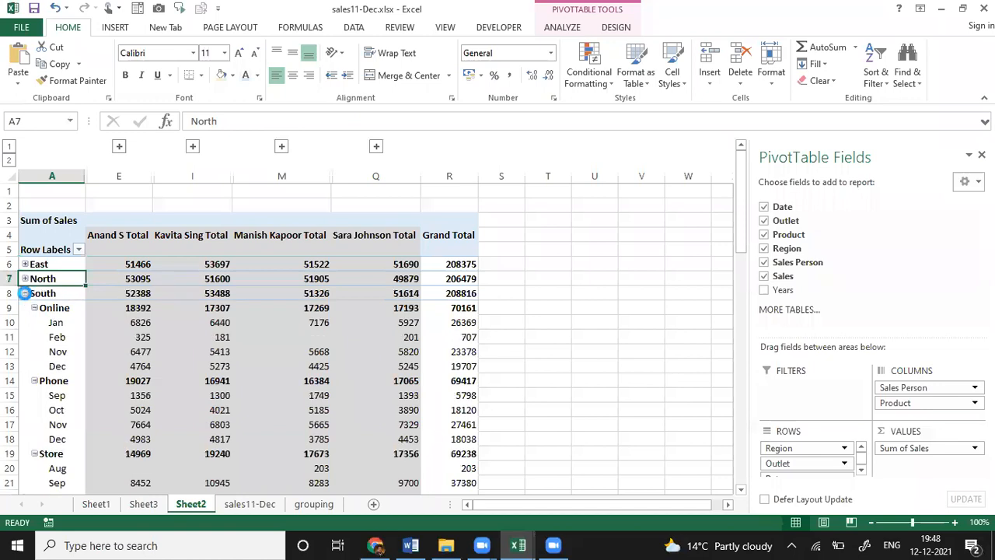
click(25, 293)
click(25, 308)
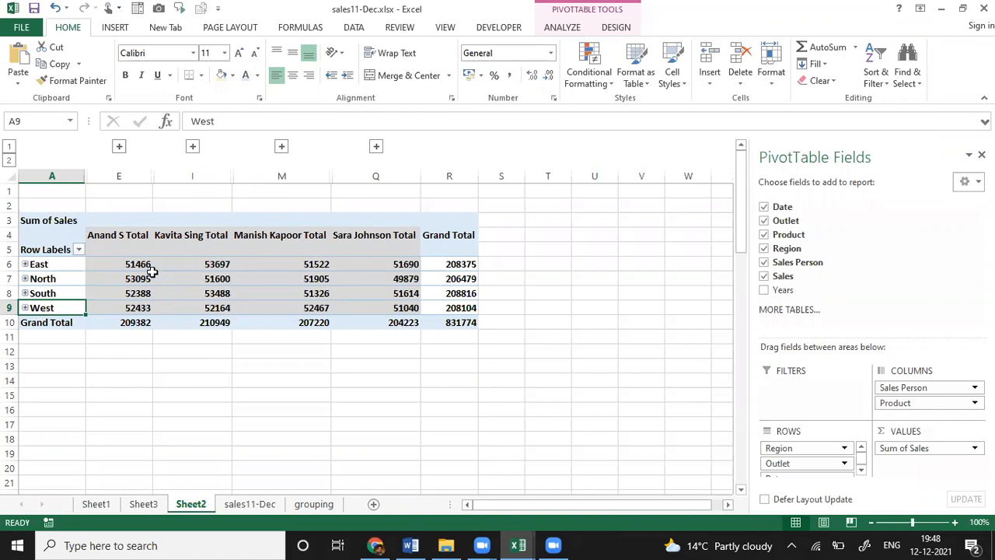
Step: Expand the first salesperson's product columns and the West region, and collapse the Phone and Store outlets within West
click(118, 146)
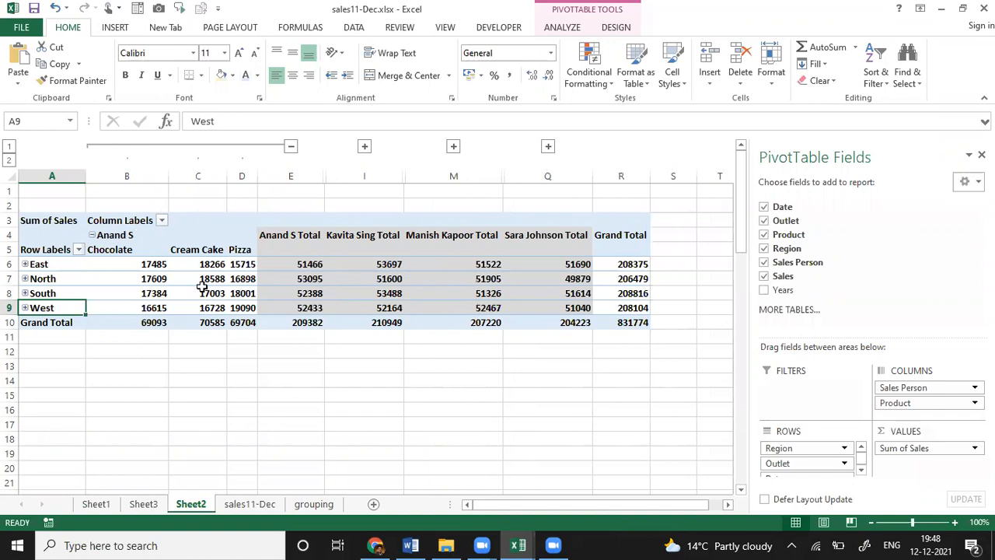
click(26, 308)
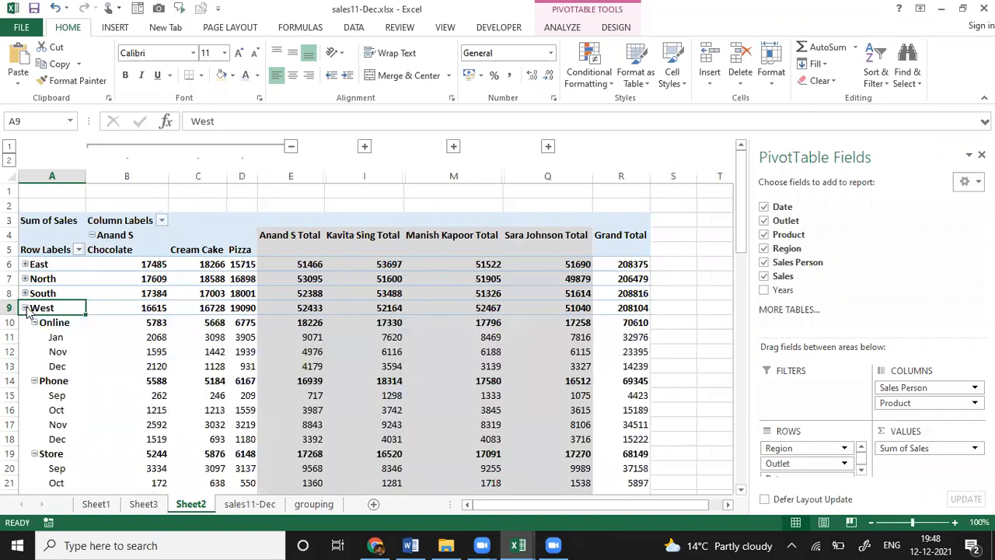
click(34, 381)
click(32, 394)
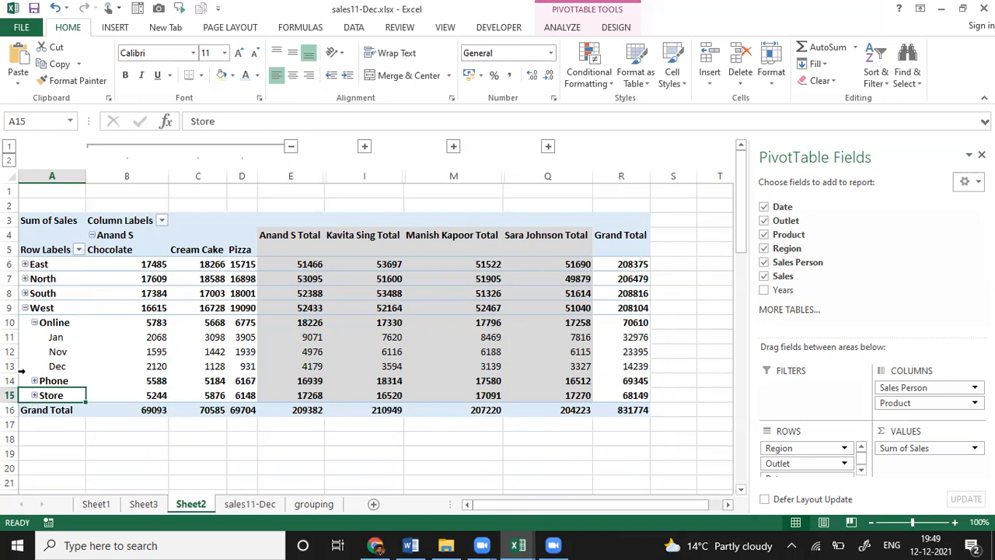
Step: Collapse the West region and the first salesperson's product columns again
click(26, 307)
click(153, 292)
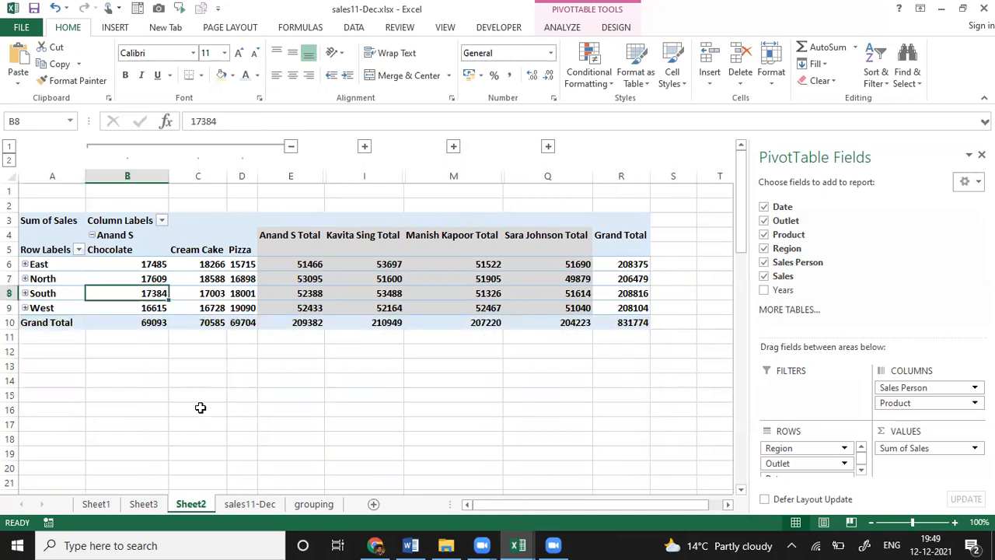
click(200, 408)
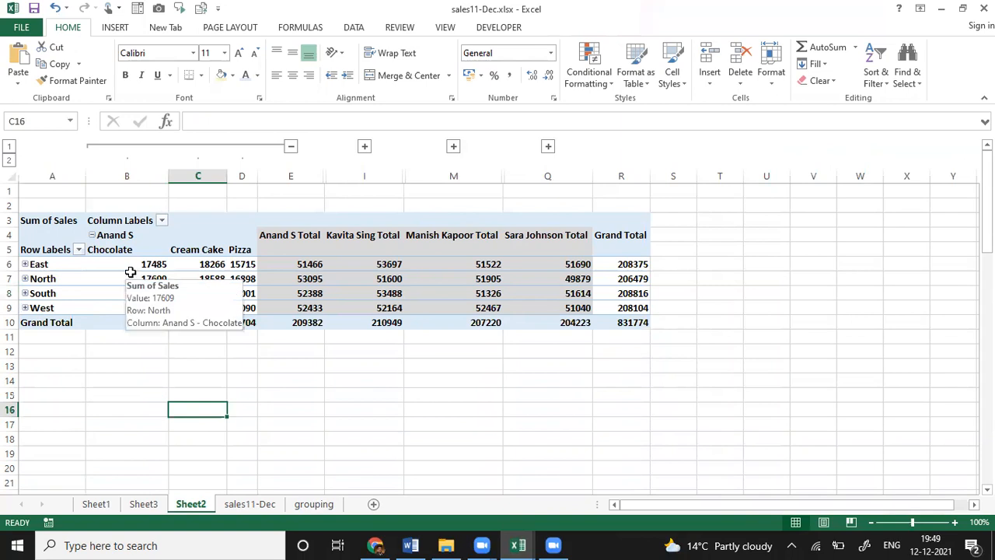
mouse_move(129, 264)
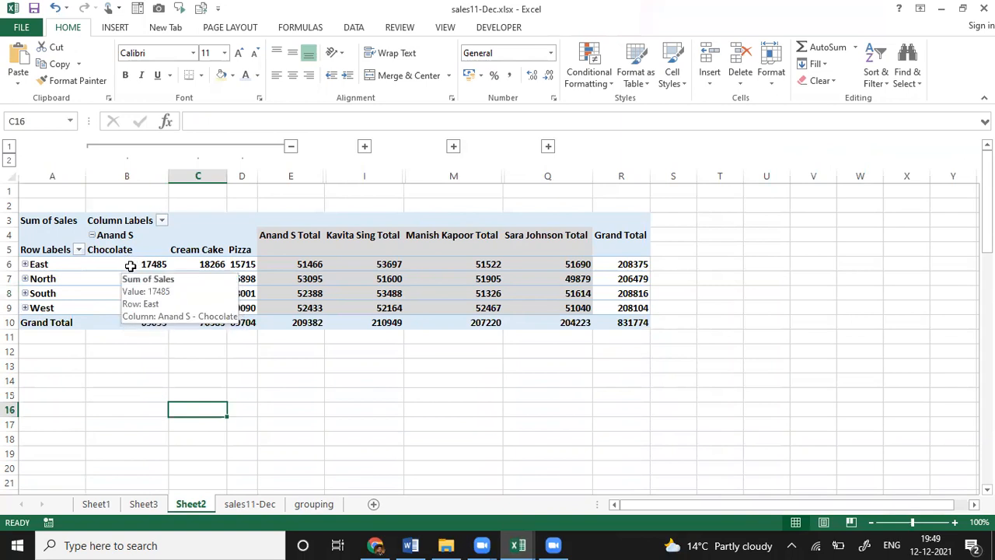
click(292, 148)
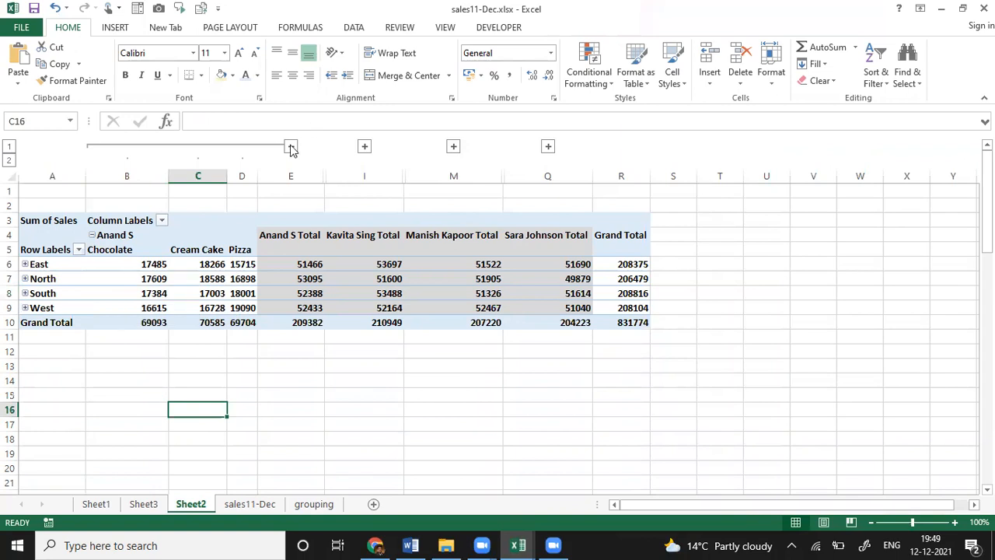
Step: Insert a 2-D clustered column PivotChart from the region rows and salesperson totals, and place it below the PivotTable
drag(125, 268, 262, 309)
drag(350, 304, 359, 304)
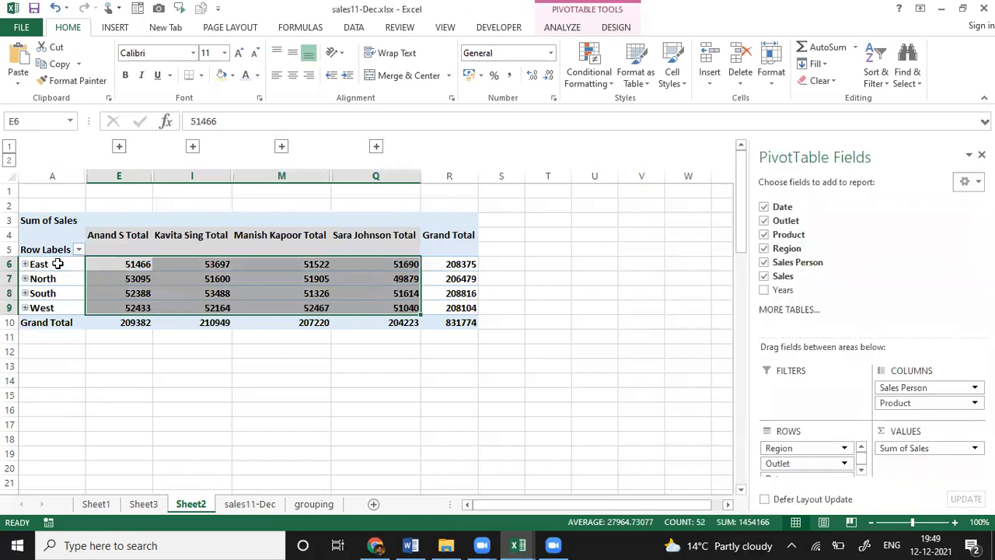
drag(58, 263, 408, 311)
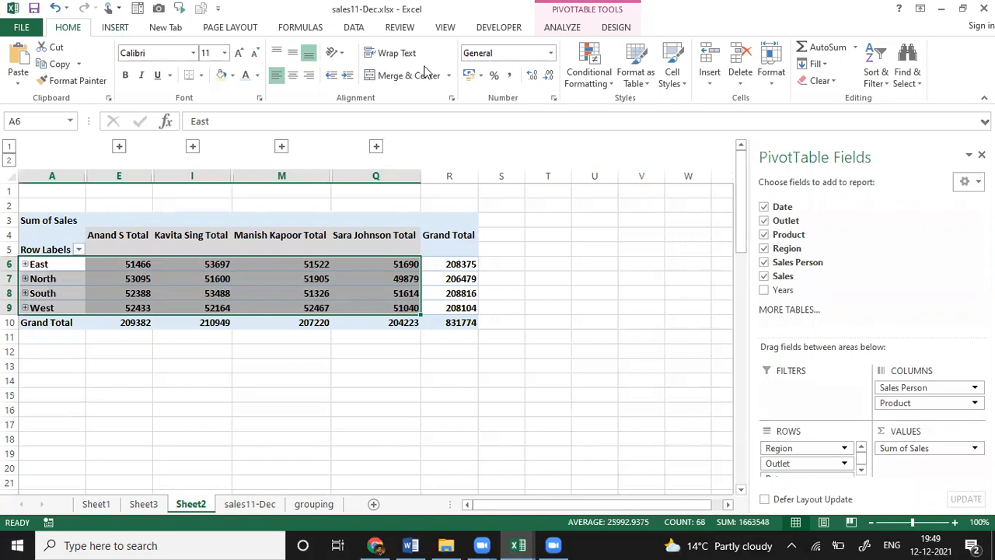
scroll(427, 72, down, 1)
click(465, 47)
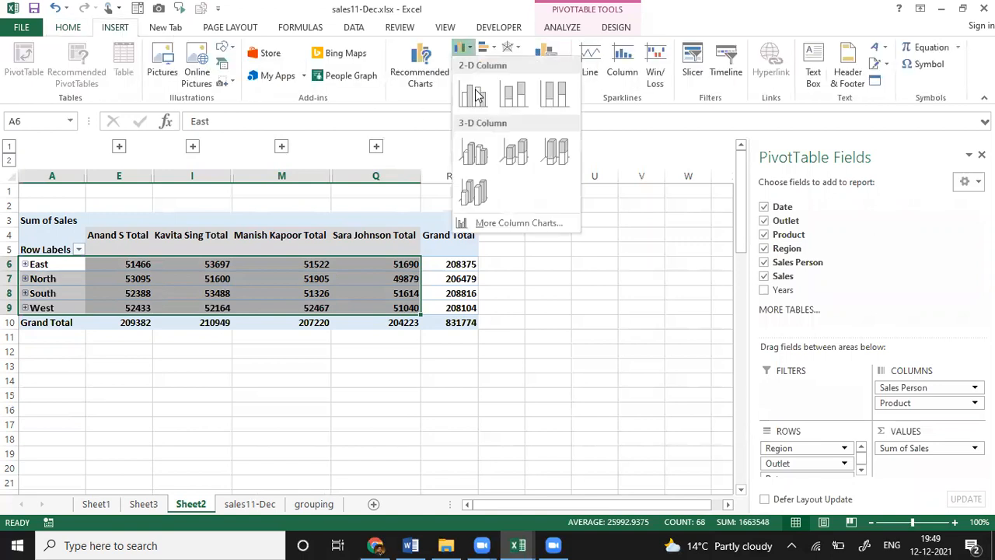
click(476, 94)
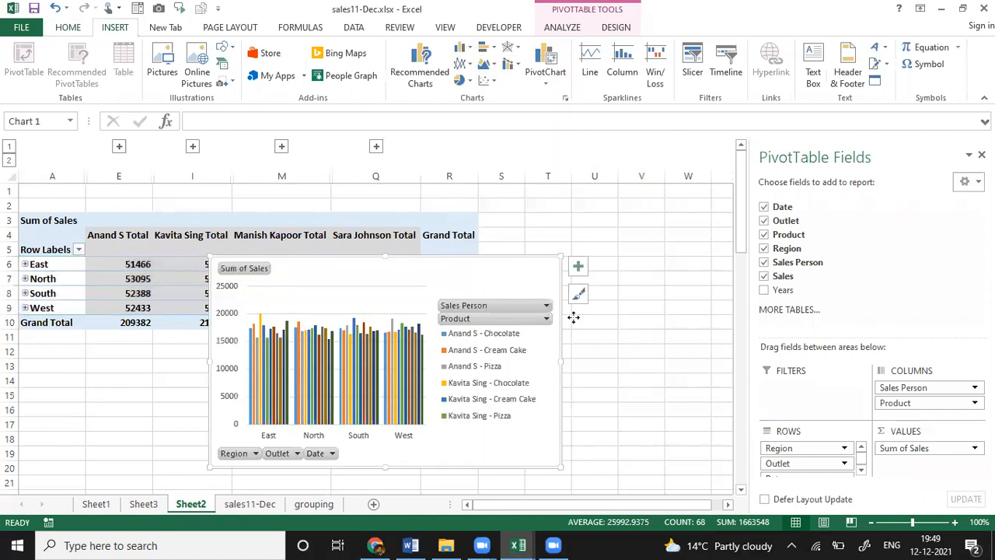
drag(244, 268, 343, 358)
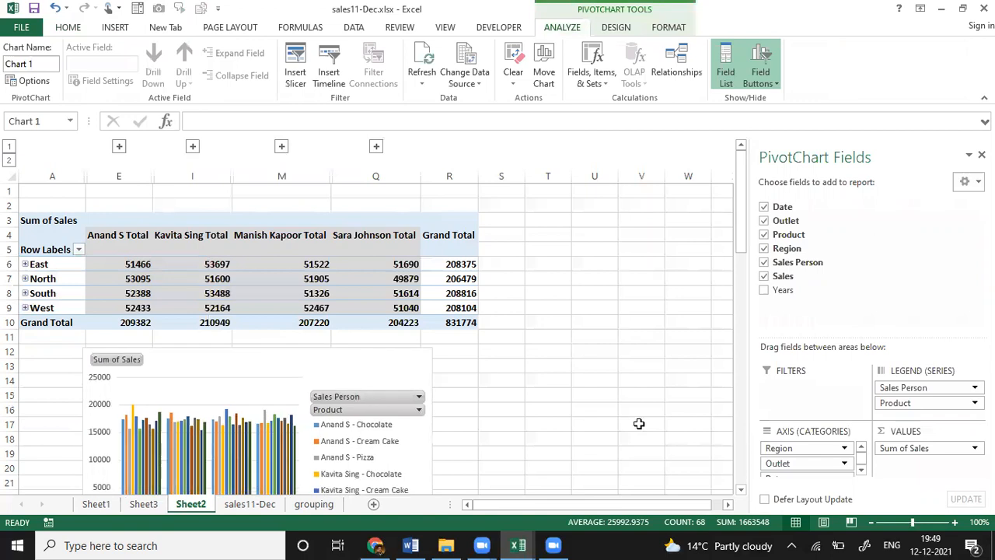
click(638, 423)
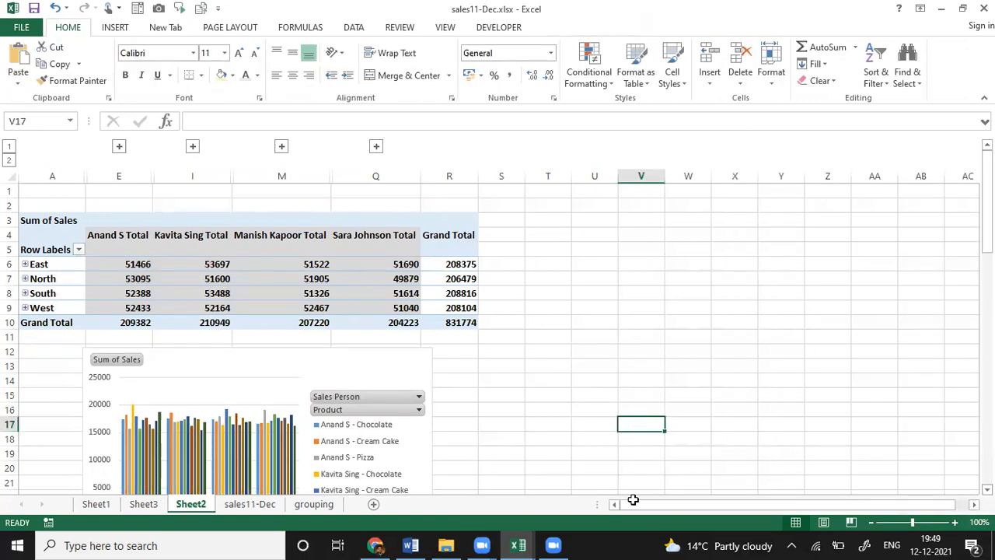
Step: Filter the PivotChart's Sales Person field to show only the first salesperson
scroll(633, 499, down, 2)
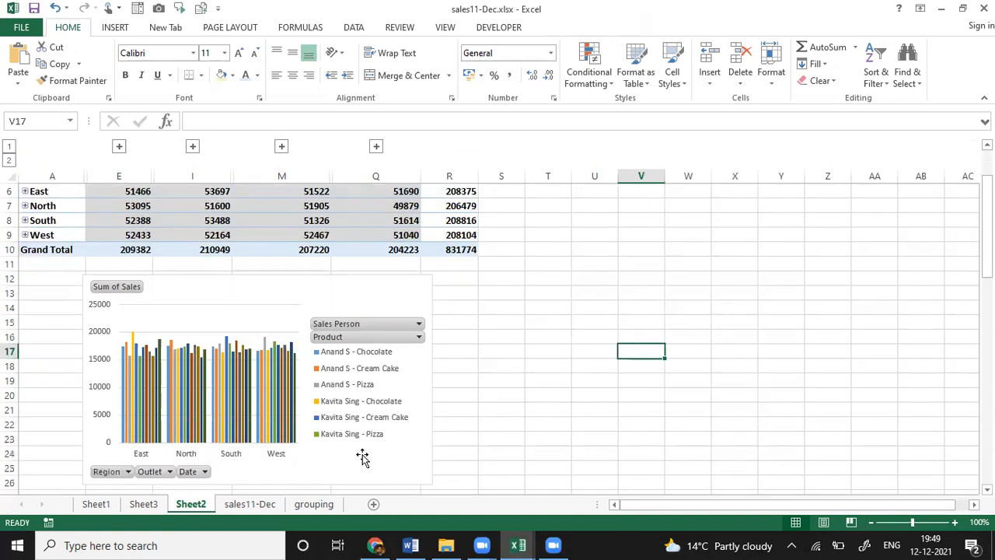
click(438, 484)
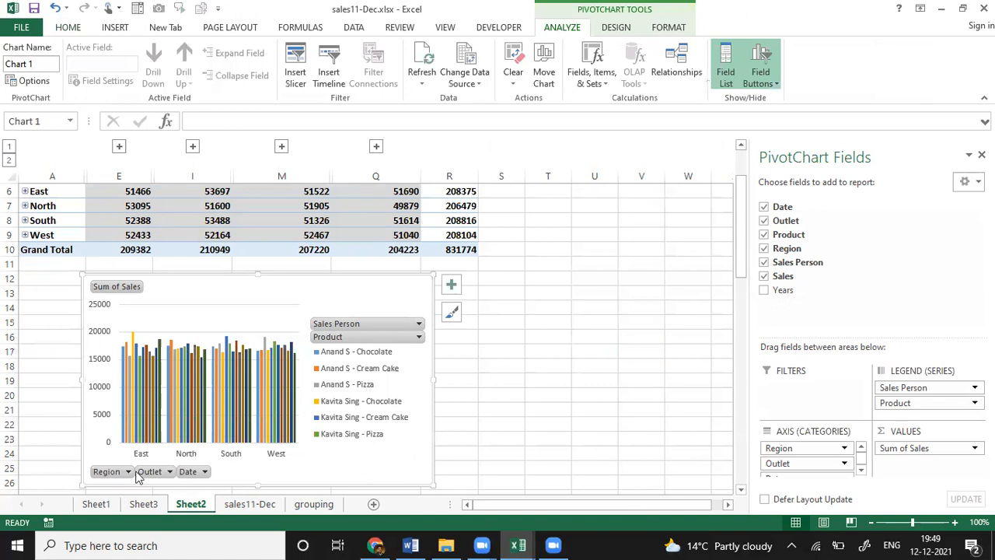
click(419, 327)
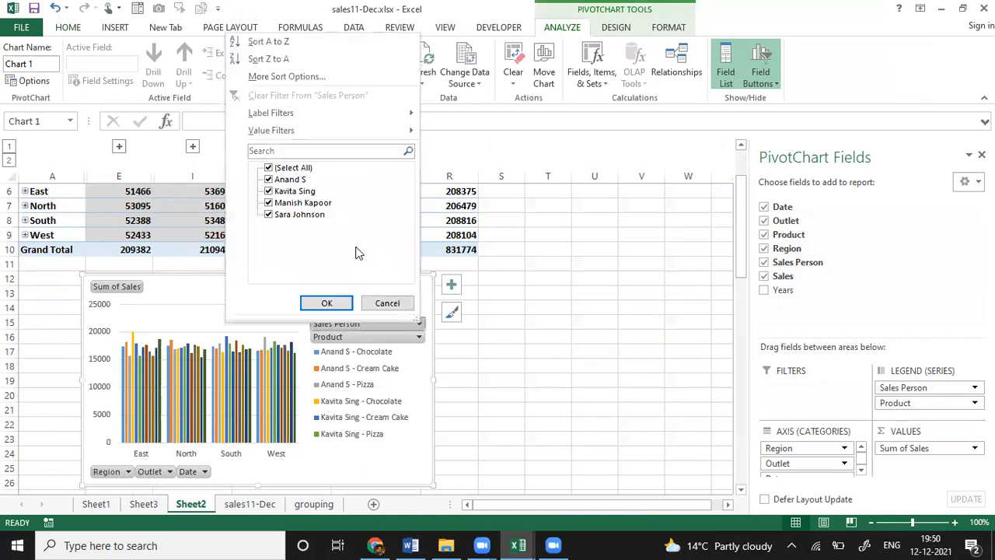
click(268, 192)
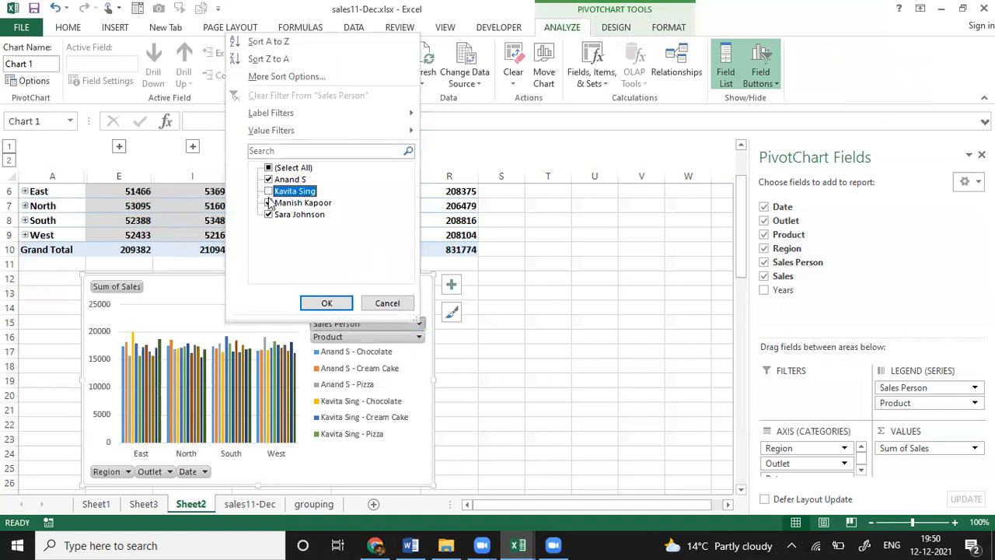
click(269, 202)
click(327, 301)
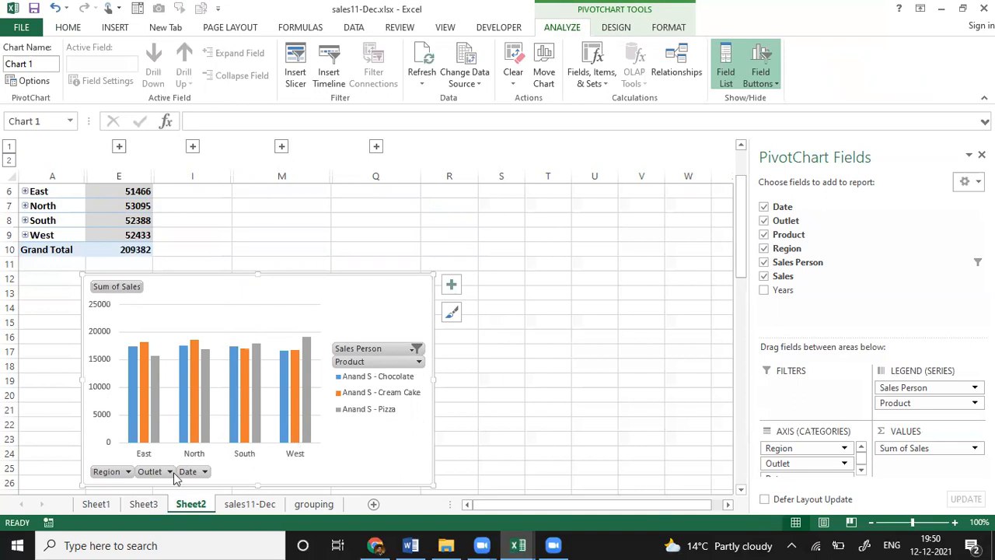
Step: Filter the PivotChart's Region field to show only South
click(129, 471)
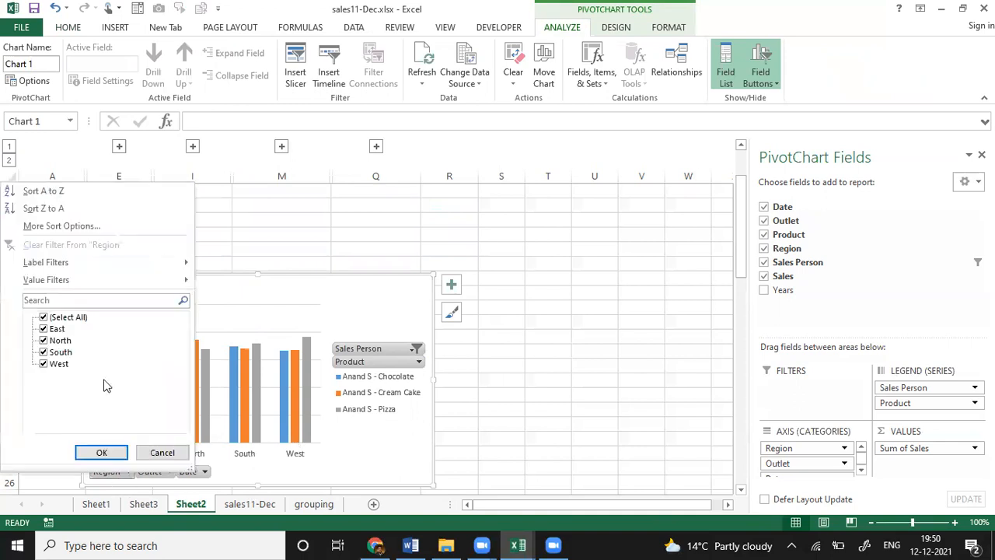
click(44, 317)
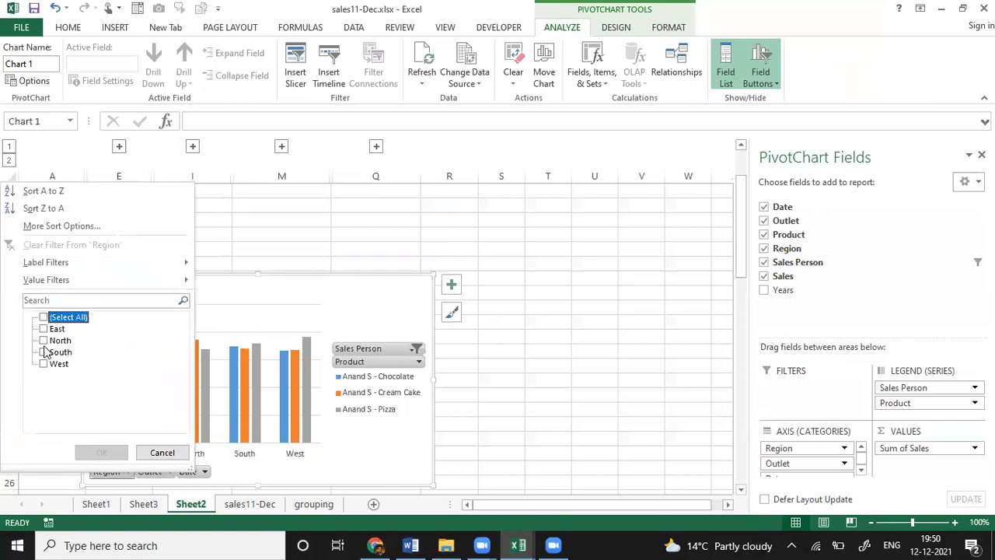
click(44, 353)
click(100, 452)
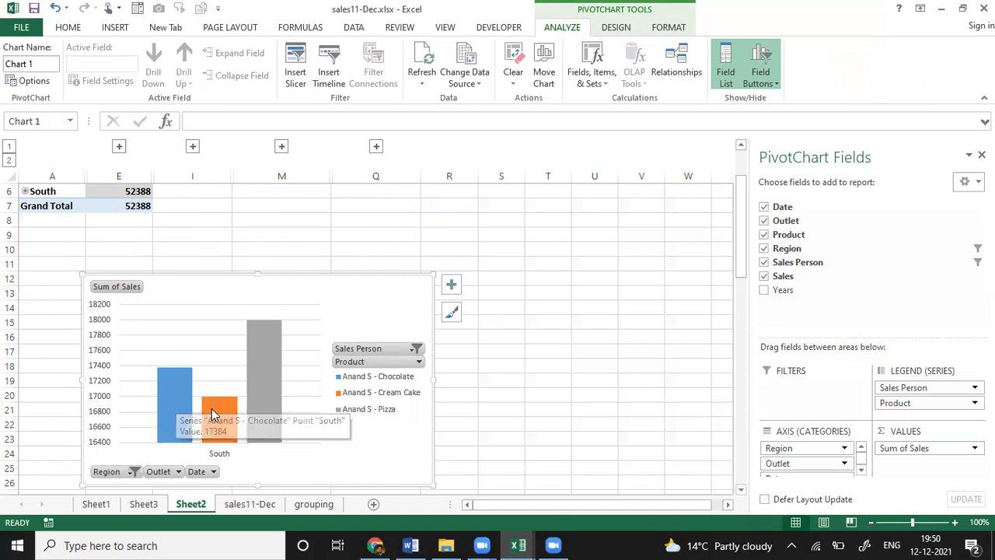
Step: Add data labels to the Pizza, Cream Cake and Chocolate columns in the PivotChart
click(263, 413)
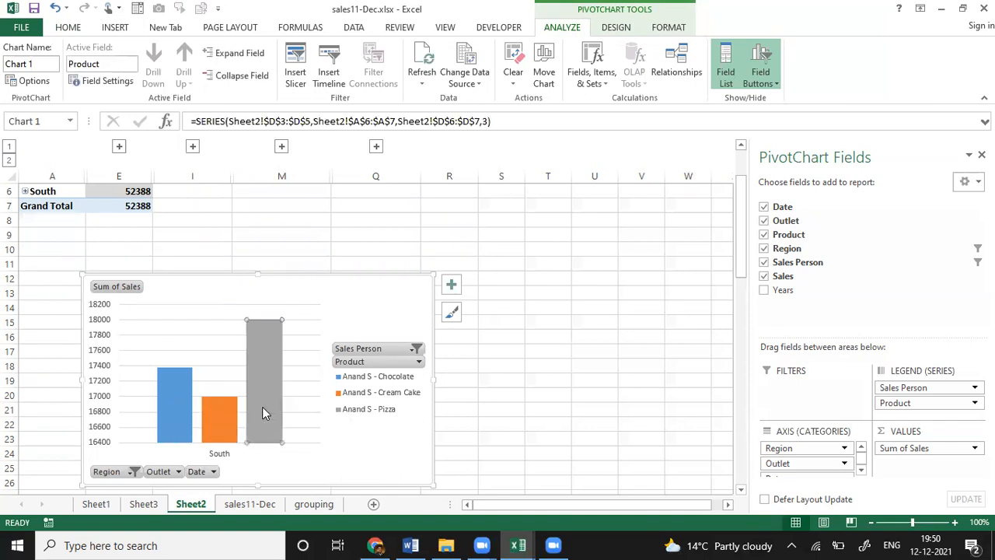
right_click(262, 407)
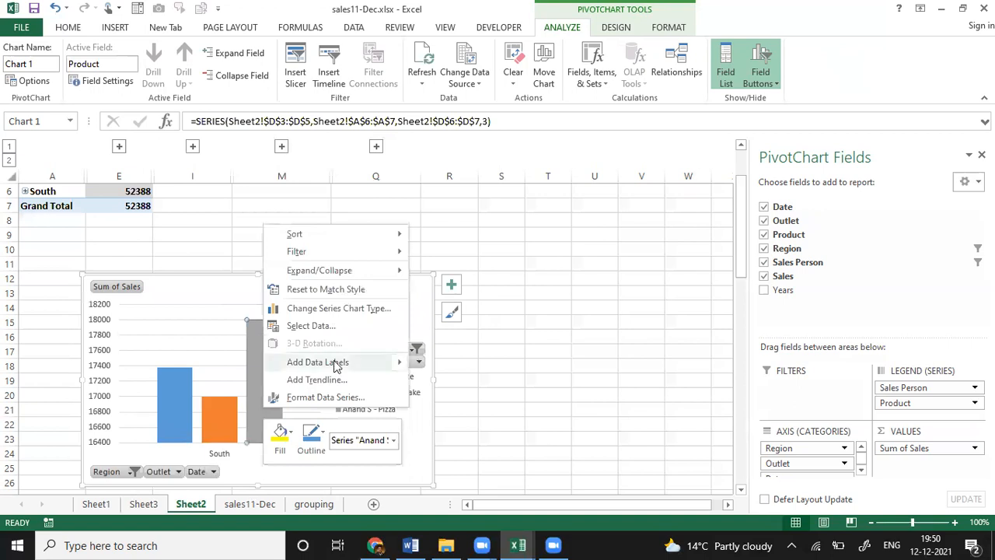
mouse_move(359, 368)
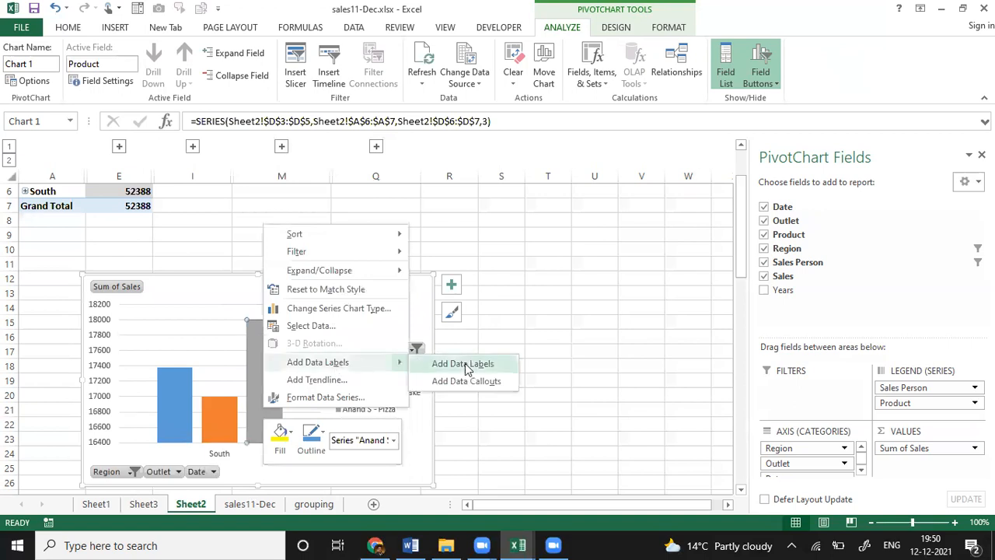
key(Return)
right_click(224, 412)
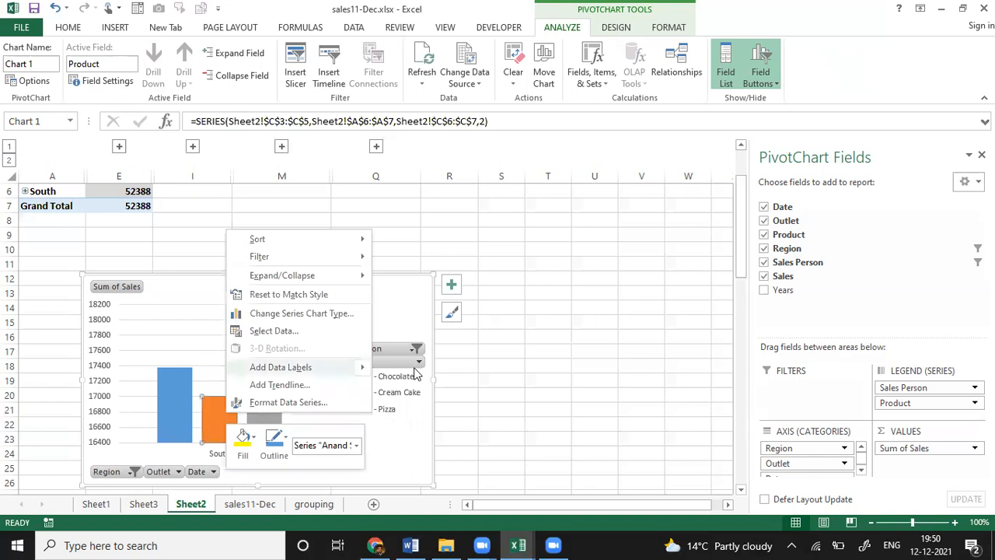
key(Escape)
click(179, 405)
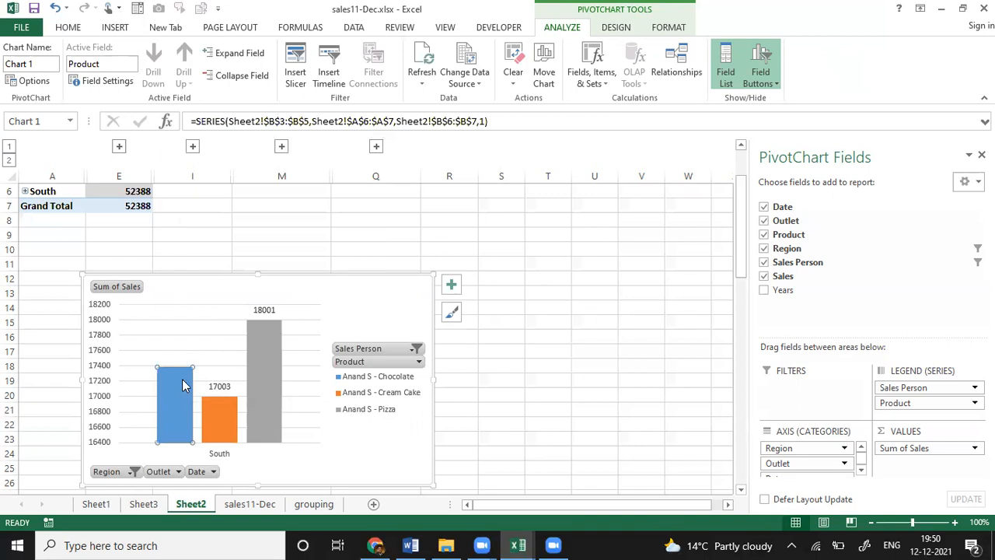
right_click(183, 384)
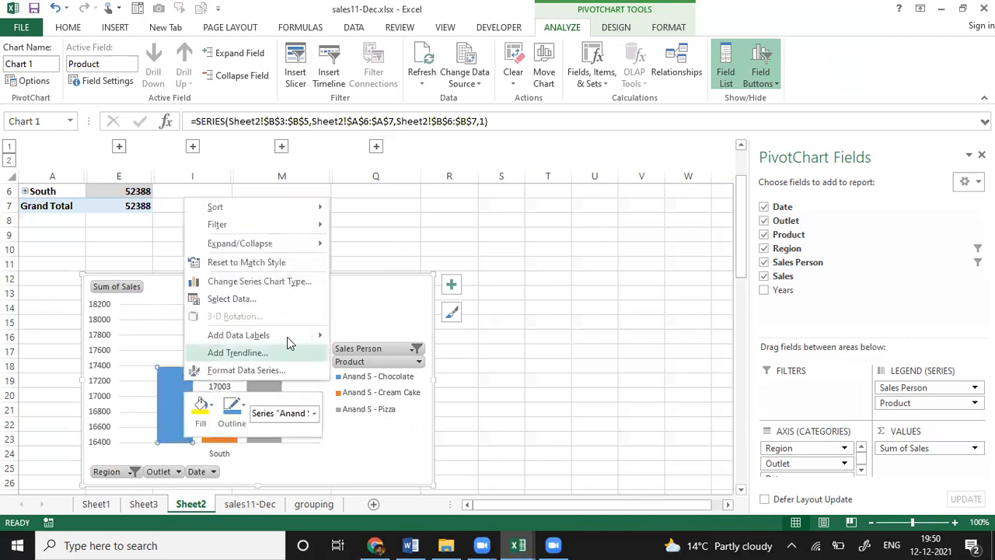
click(287, 337)
click(573, 448)
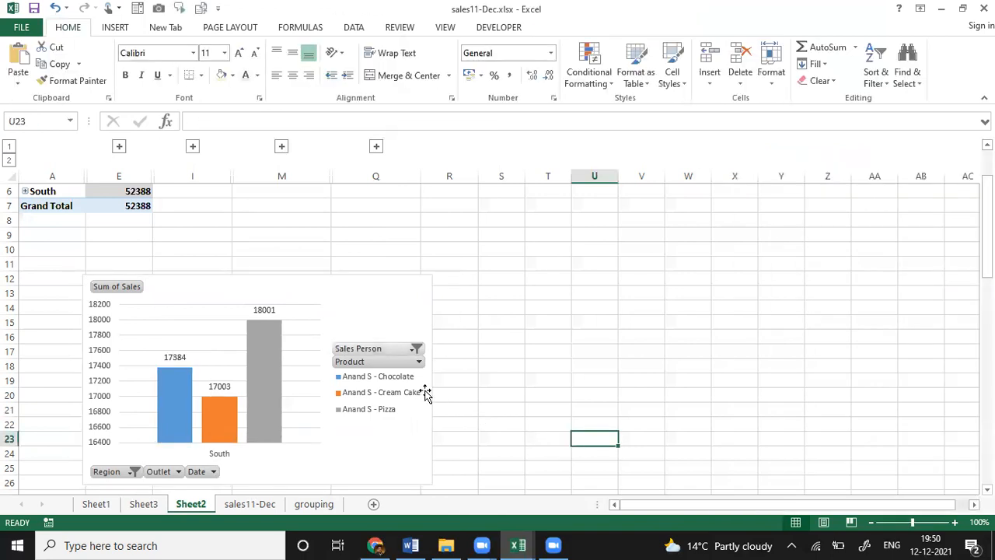
Step: Change the PivotChart's Sales Person filter to show only the third salesperson in the list
click(416, 350)
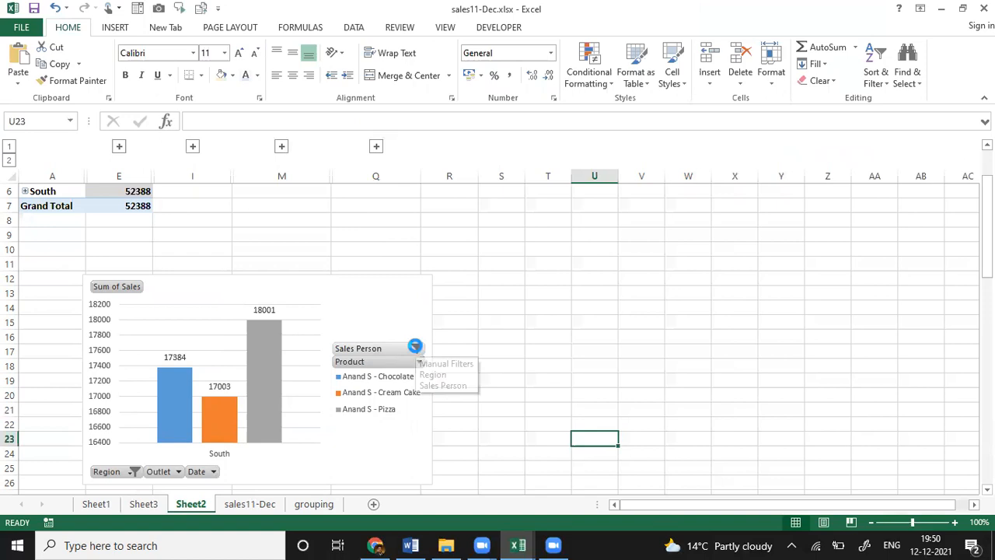
click(263, 227)
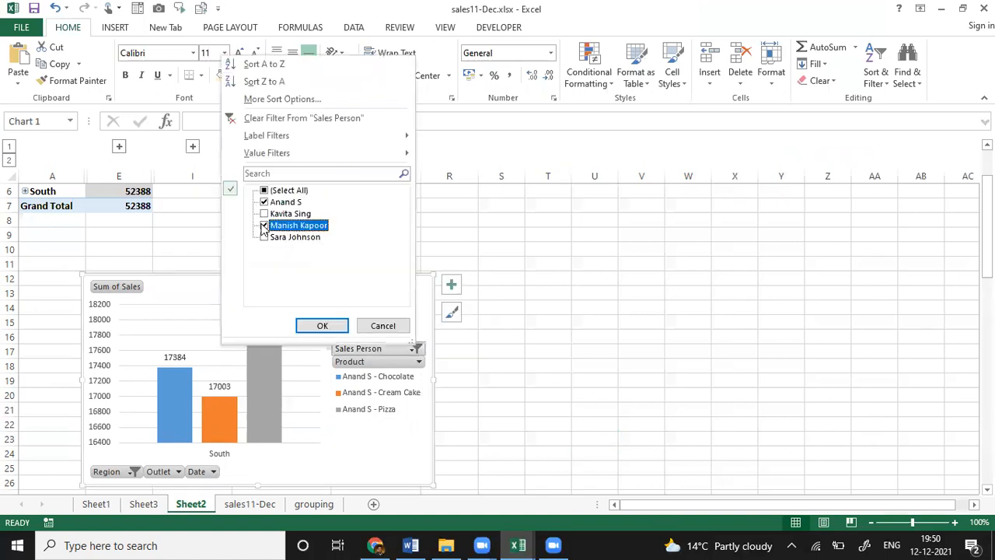
click(264, 202)
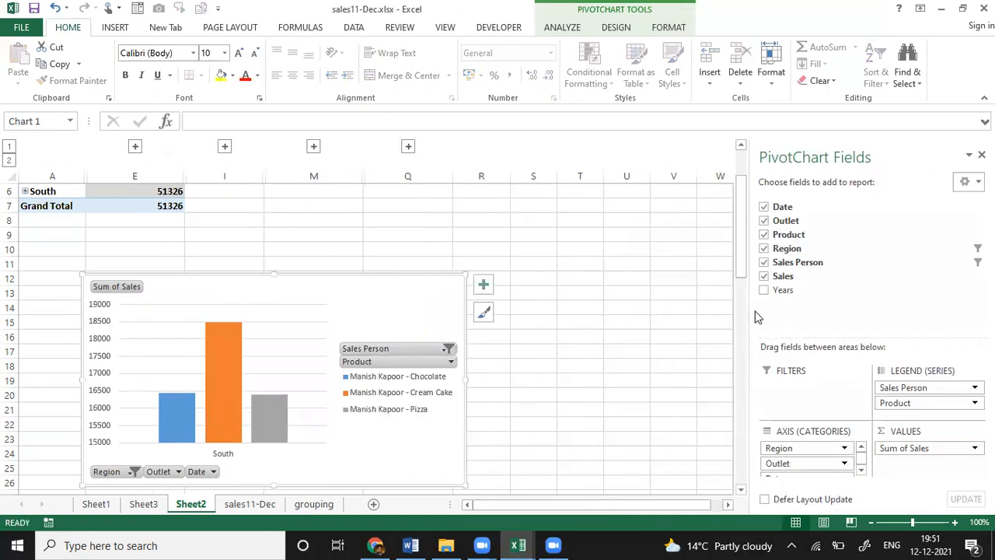
Step: Filter the PivotChart's Date field to show only Feb and Mar
click(213, 471)
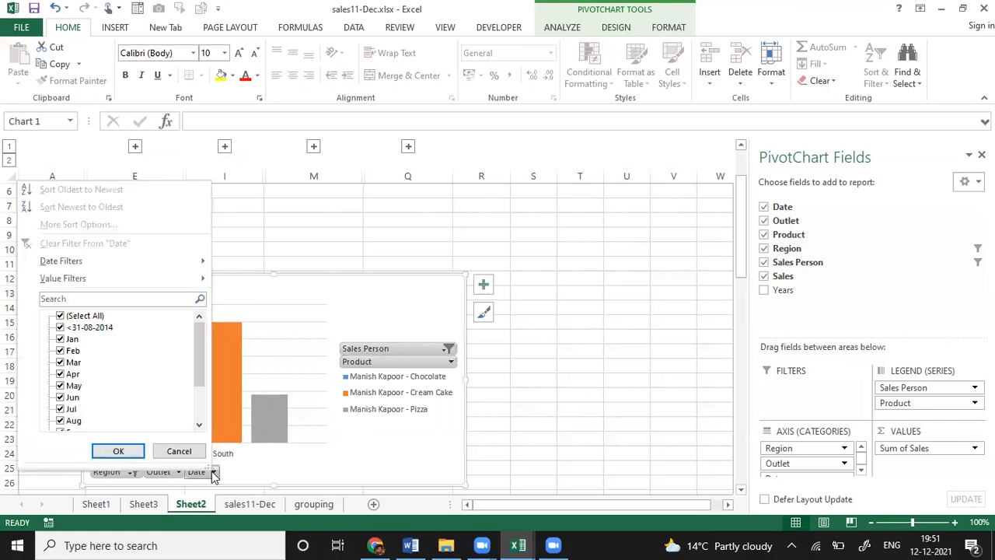
click(62, 316)
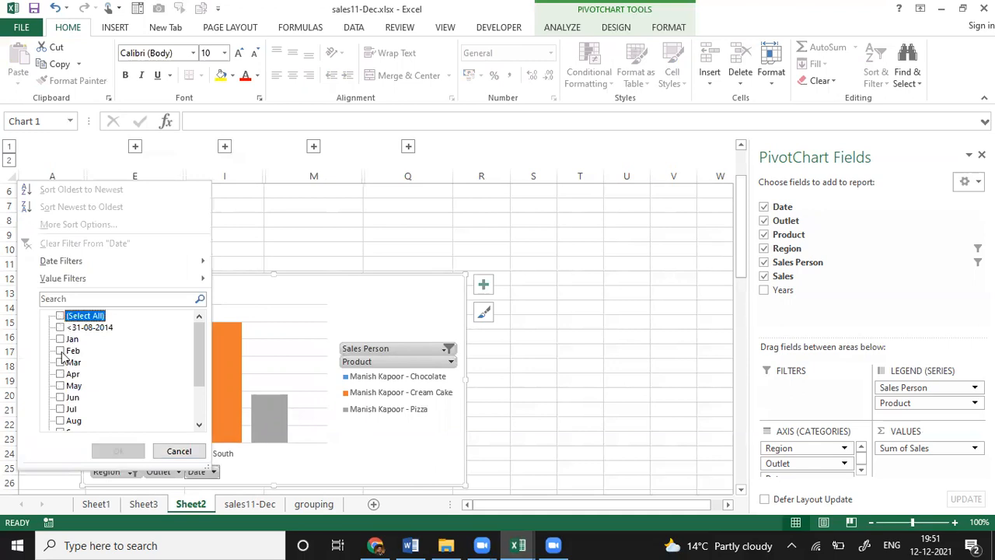
click(61, 351)
click(61, 363)
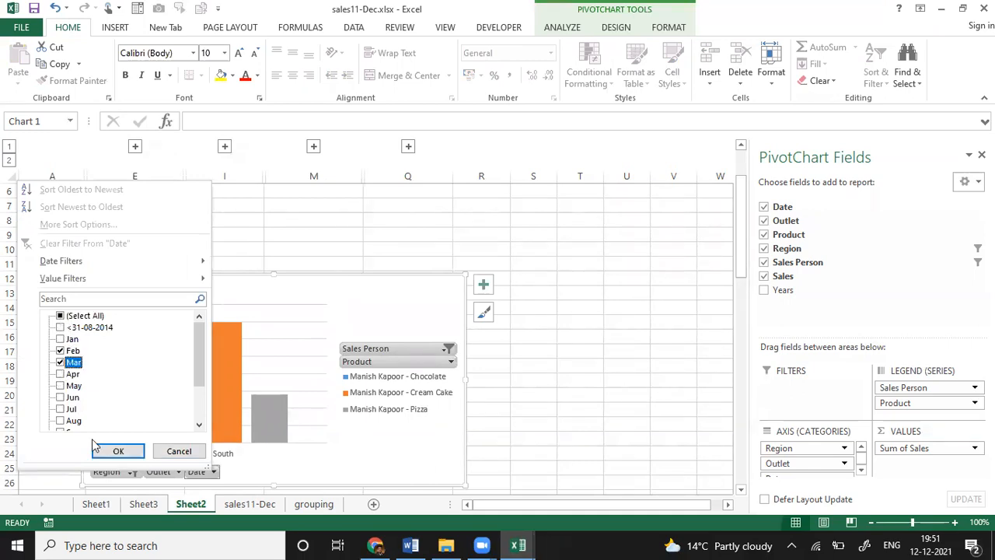
click(107, 451)
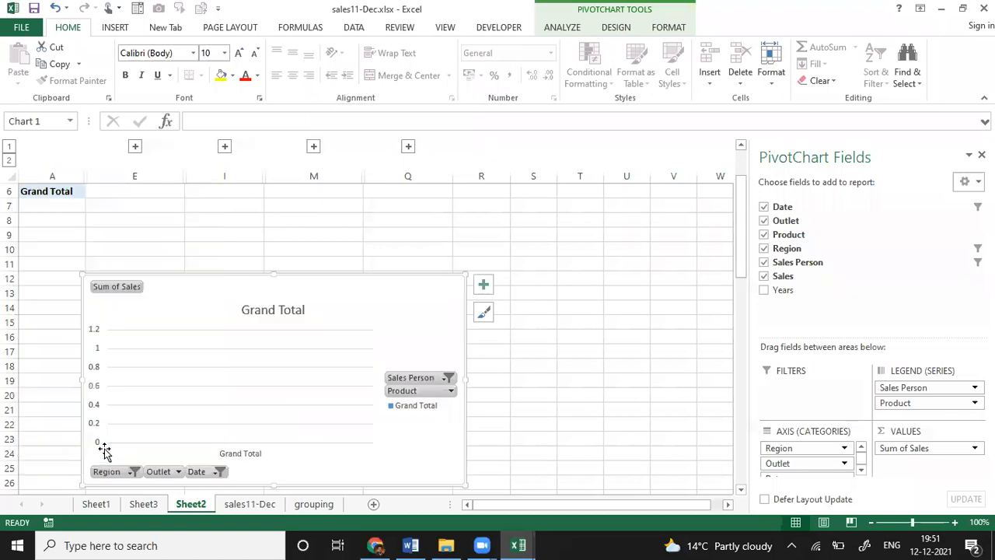
Step: Change the PivotChart's Date filter to include everything except Apr and May
click(220, 472)
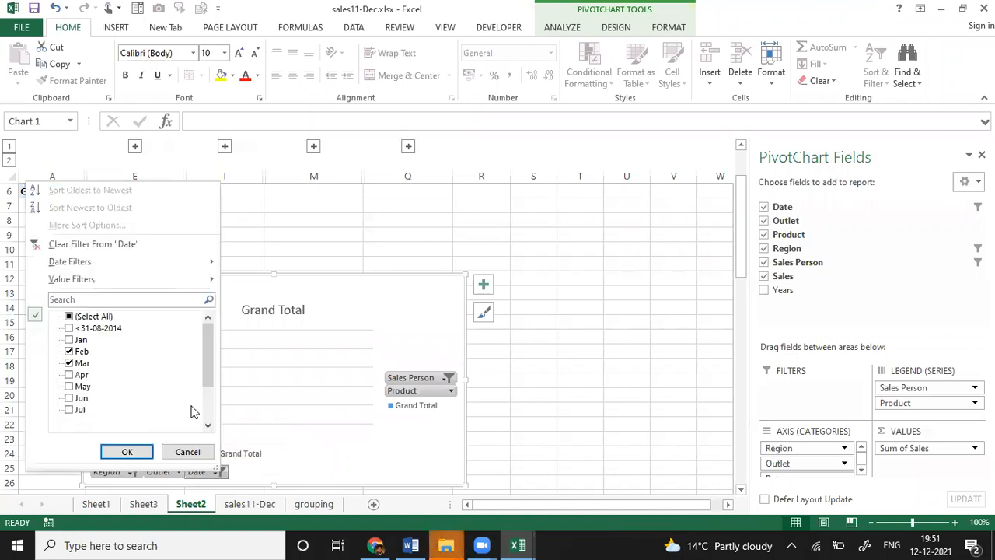
click(70, 317)
click(69, 375)
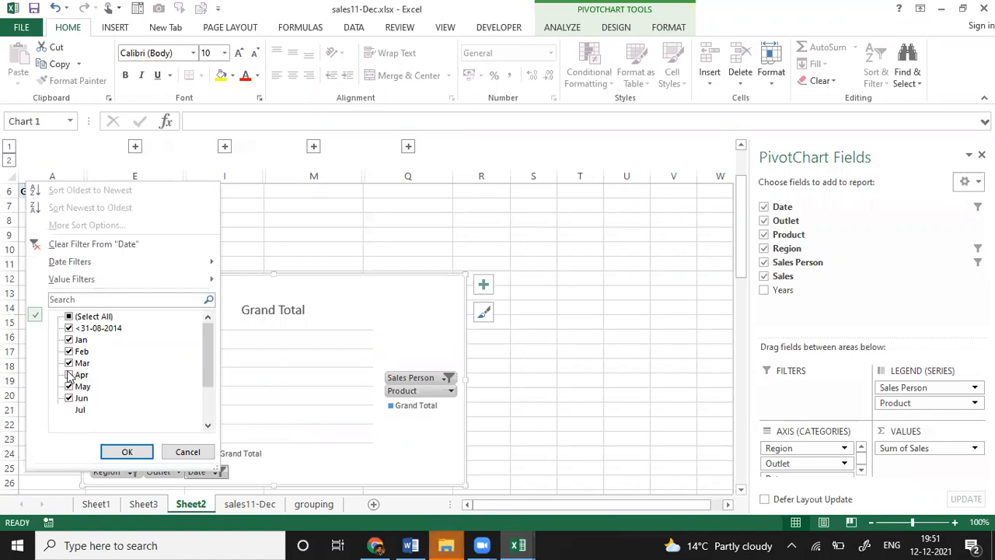
click(70, 386)
click(122, 452)
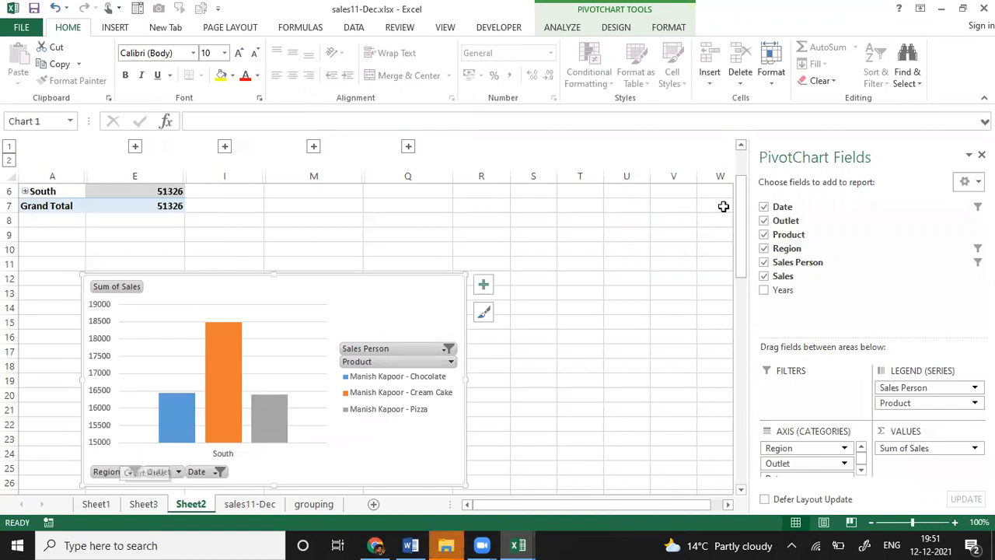
Step: Add North to the PivotChart's Region filter alongside South
drag(740, 196, 740, 165)
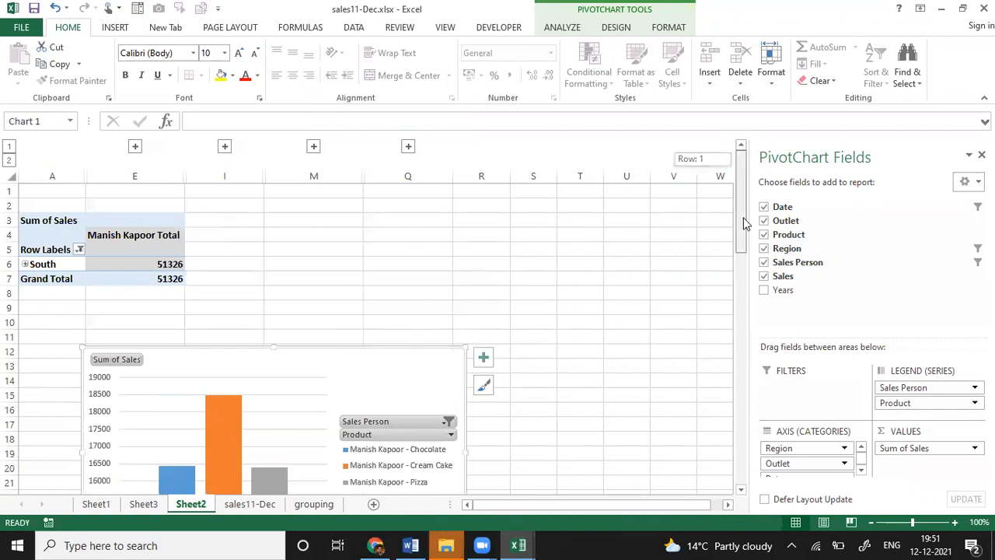
scroll(171, 377, down, 4)
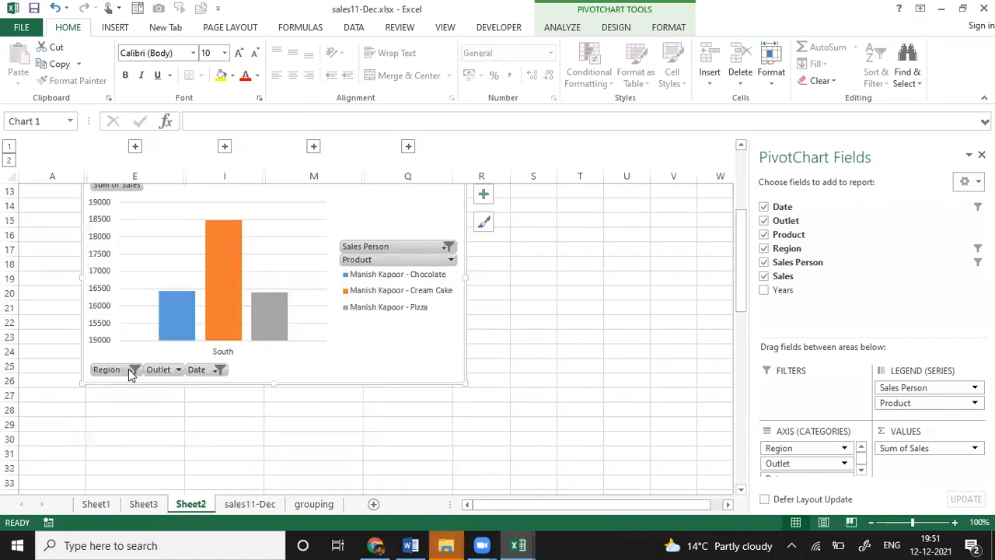
click(133, 370)
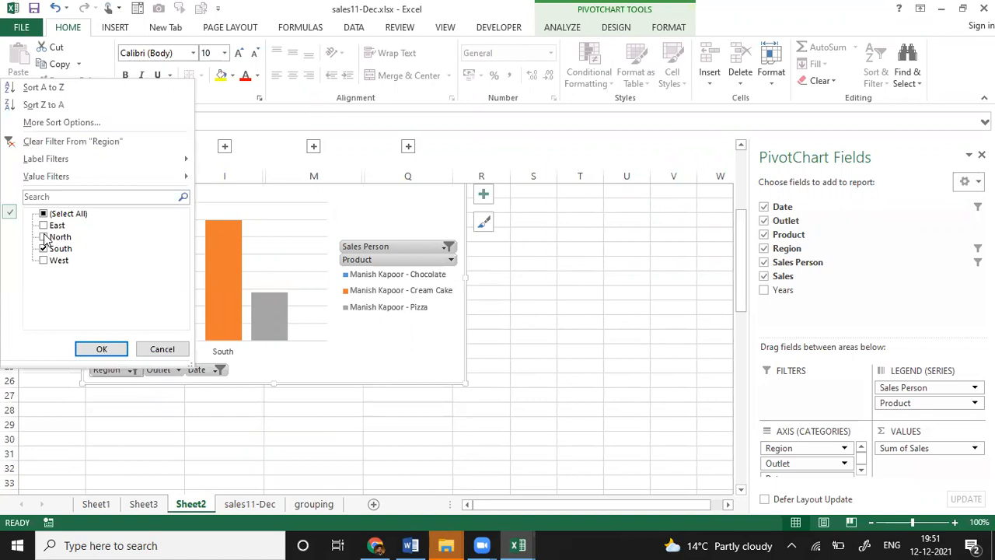
click(101, 349)
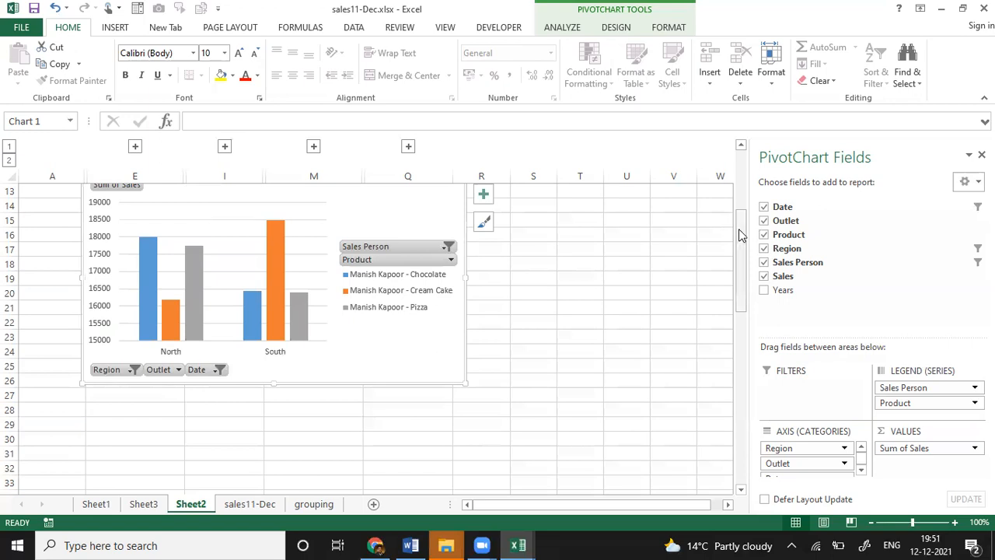
Step: Move the PivotChart up and to the right, clear of the space directly below the PivotTable
scroll(741, 203, up, 2)
scroll(446, 308, up, 1)
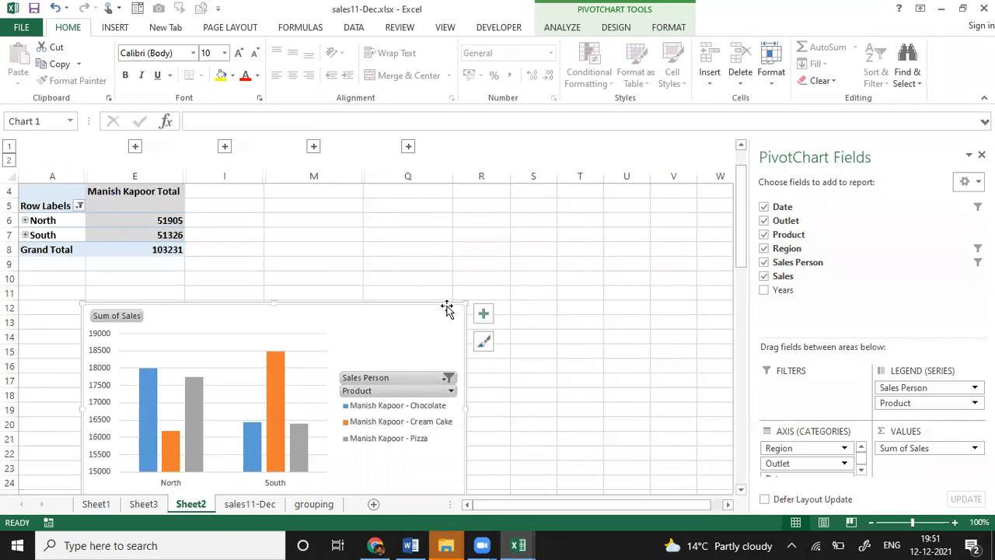
drag(404, 311, 588, 253)
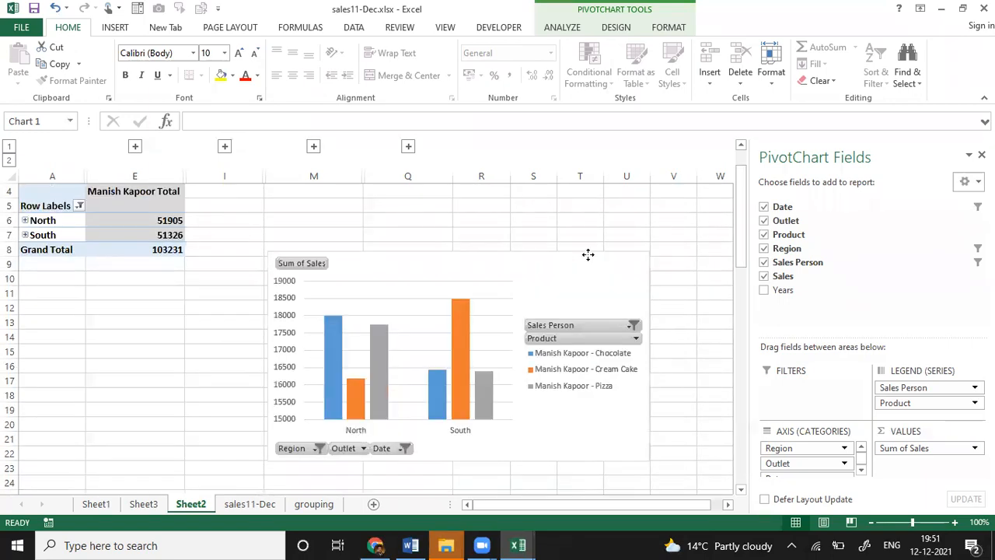
click(231, 327)
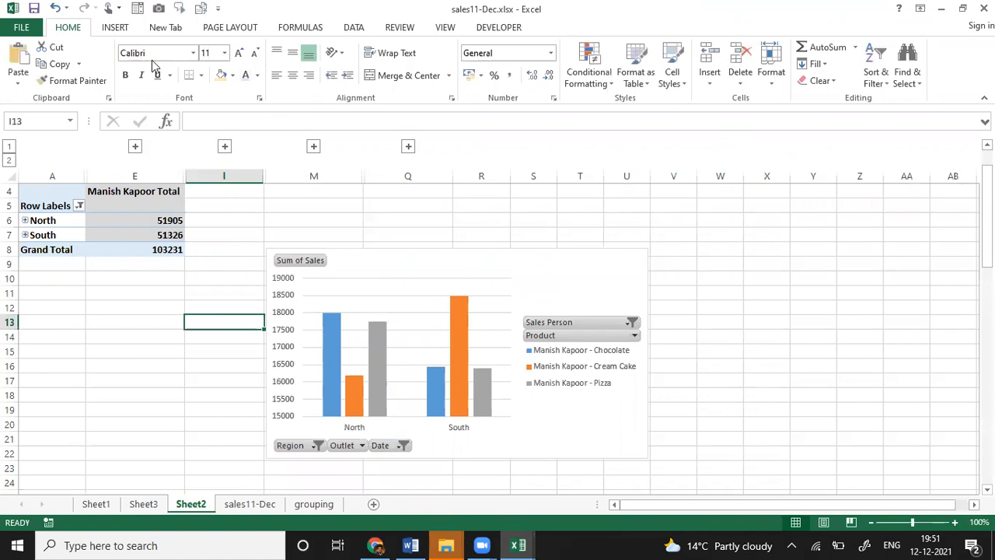
click(115, 28)
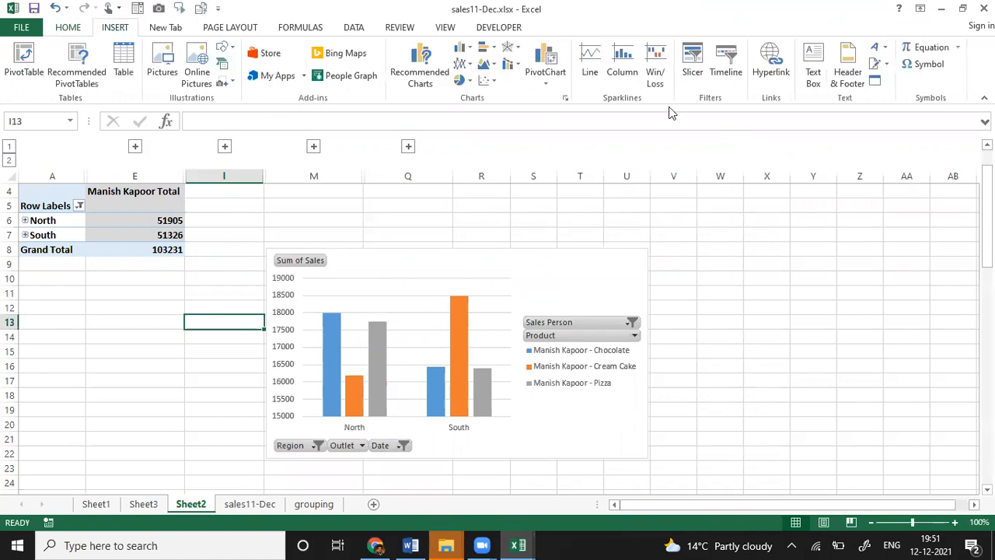
click(693, 69)
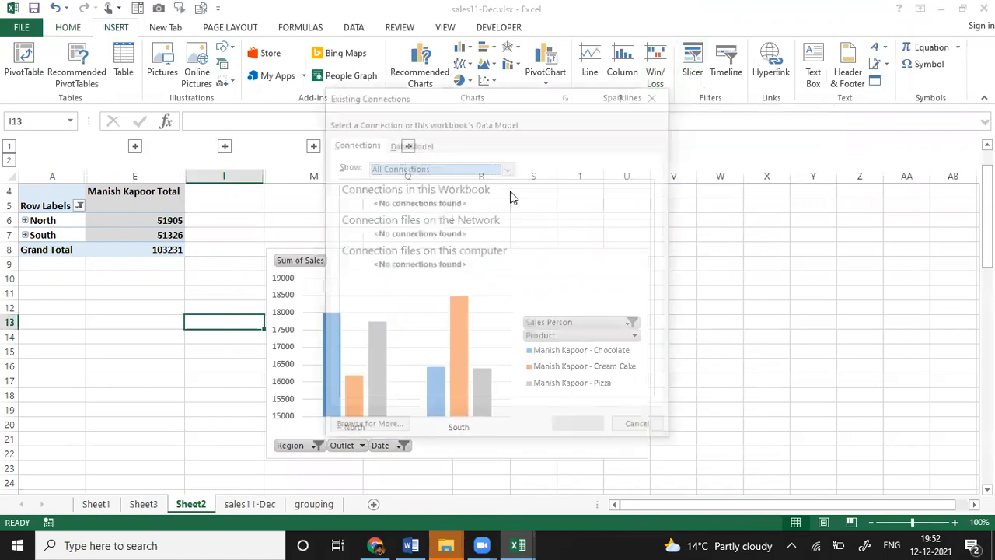
click(657, 95)
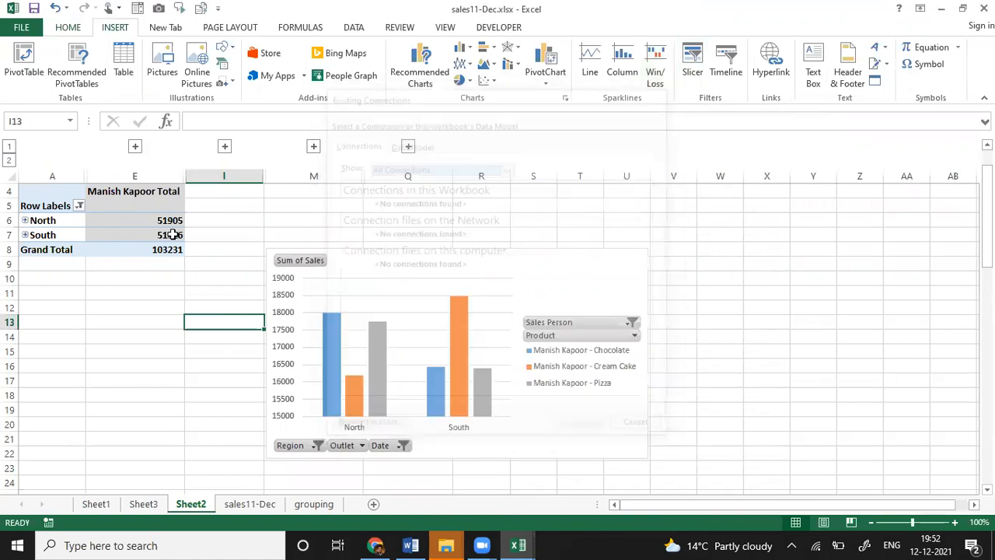
Step: Insert slicers for the PivotTable's Date, Outlet, Product, Region, Sales Person, Sales and Years fields
click(144, 218)
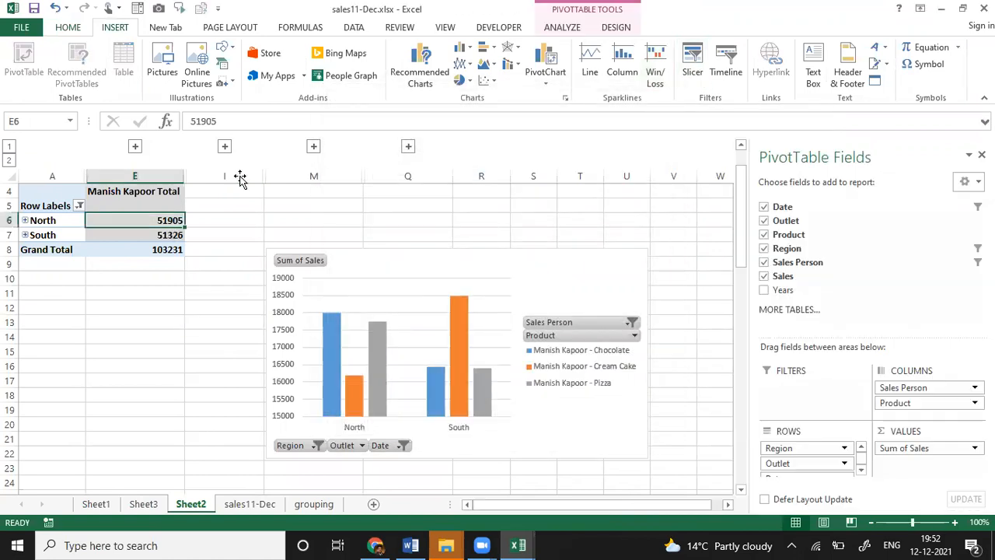
click(694, 67)
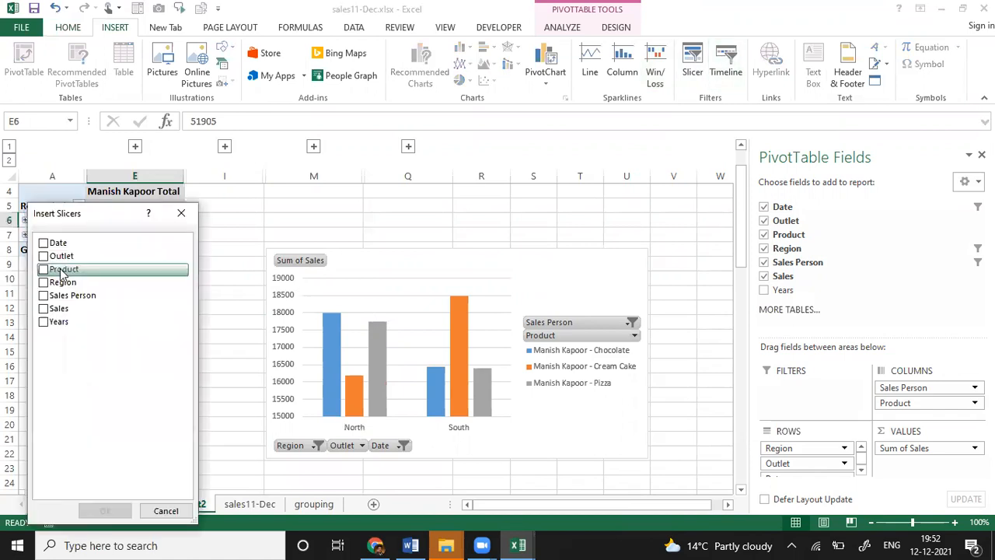
click(44, 243)
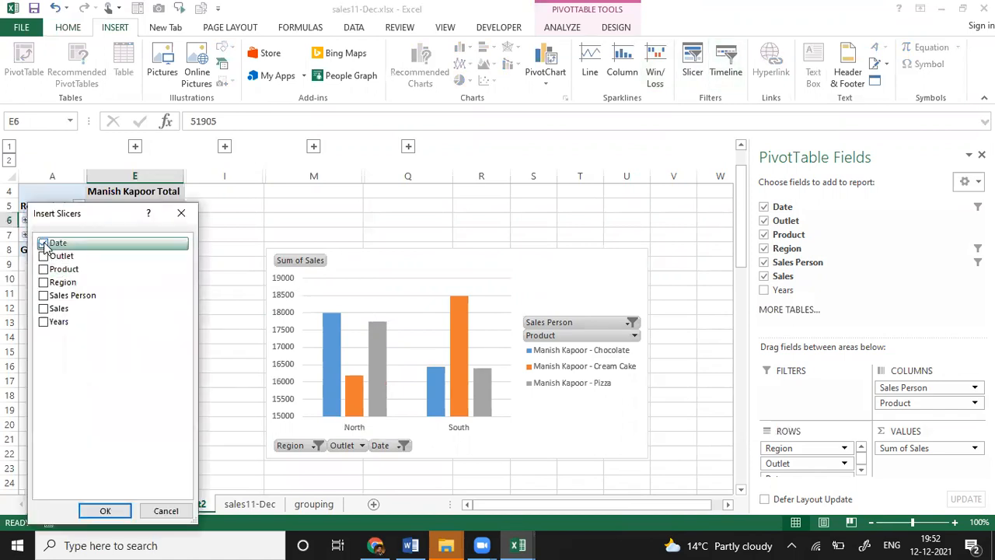
click(43, 257)
click(43, 270)
click(43, 282)
click(43, 296)
click(44, 309)
click(43, 322)
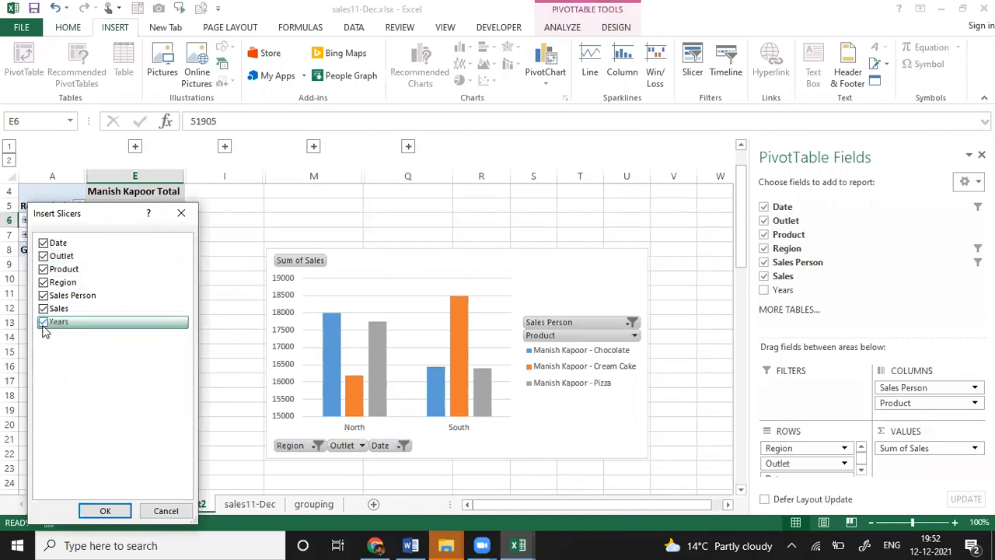
click(107, 509)
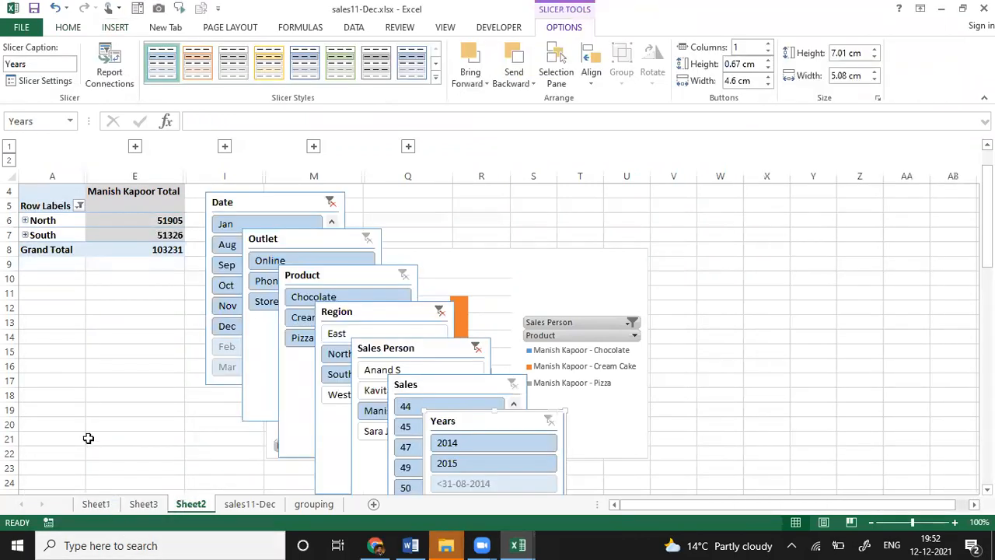
click(136, 328)
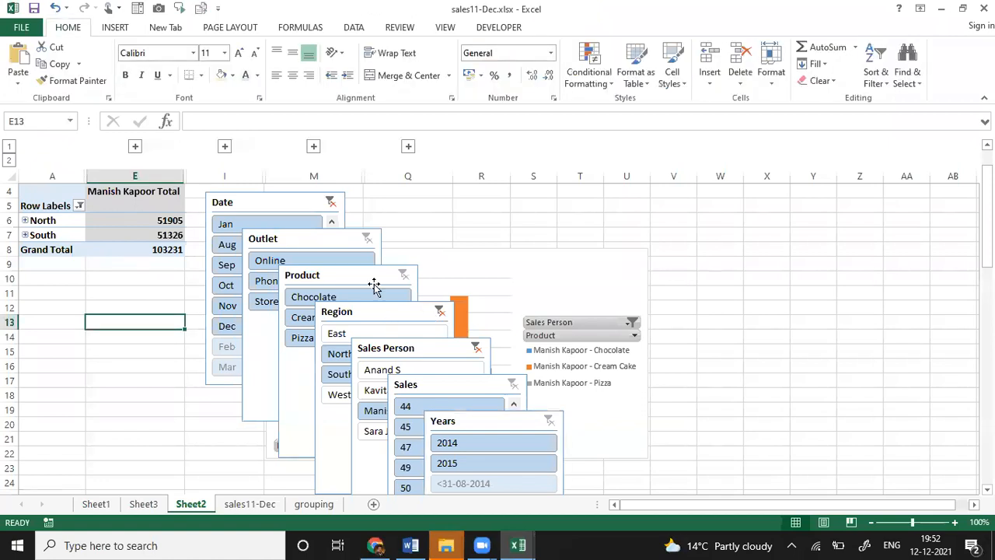
Step: Move the Date slicer below the PivotTable and place the Outlet and Product slicers side by side to the right of the PivotChart
drag(305, 206, 141, 290)
drag(325, 243, 775, 264)
drag(339, 280, 344, 280)
drag(906, 257, 902, 265)
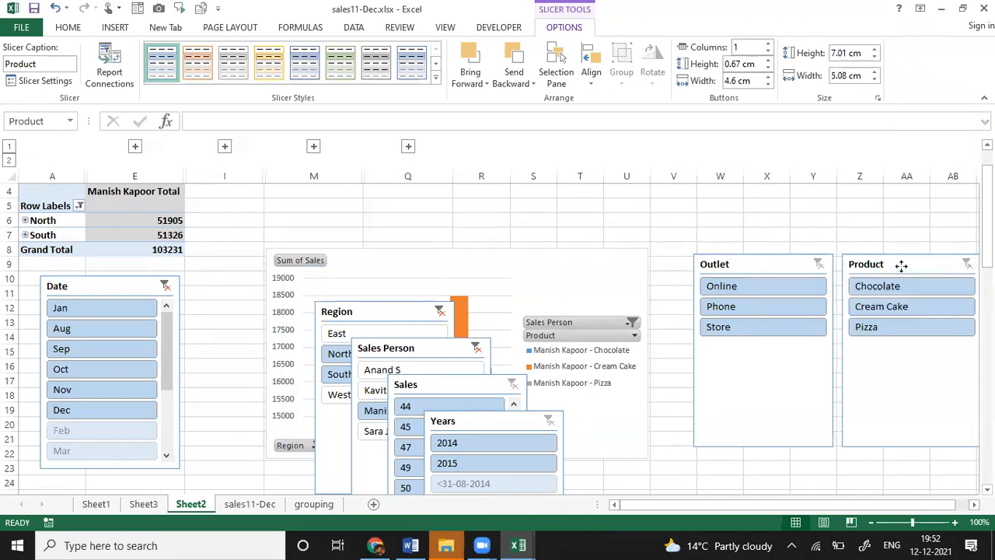
Step: Delete the Sales Person, Sales and Years slicers overlapping the PivotChart
click(422, 351)
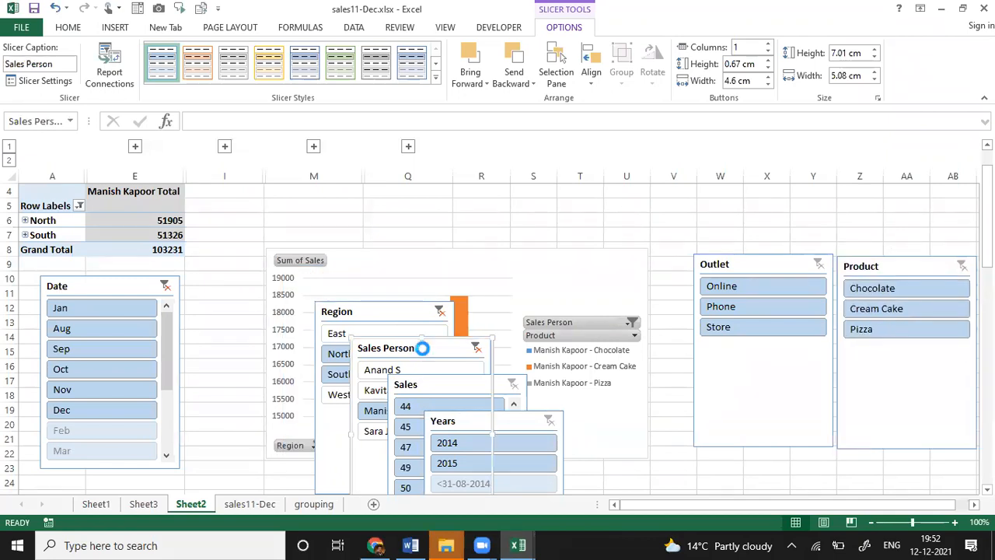
key(Delete)
click(443, 388)
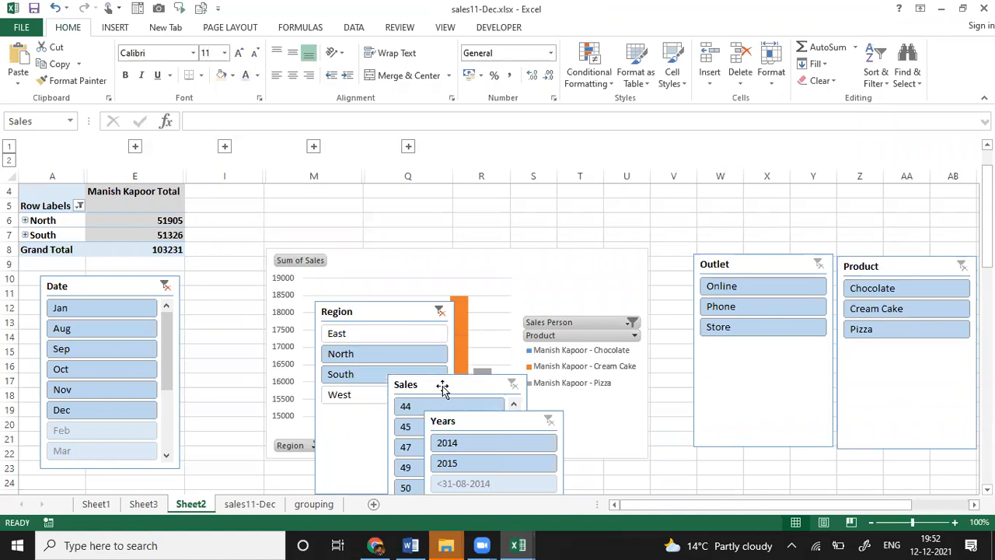
key(Delete)
click(469, 424)
key(Delete)
Step: Move the Region slicer off the PivotChart, over the Date slicer, and clear its filter to include all regions
drag(404, 309, 170, 313)
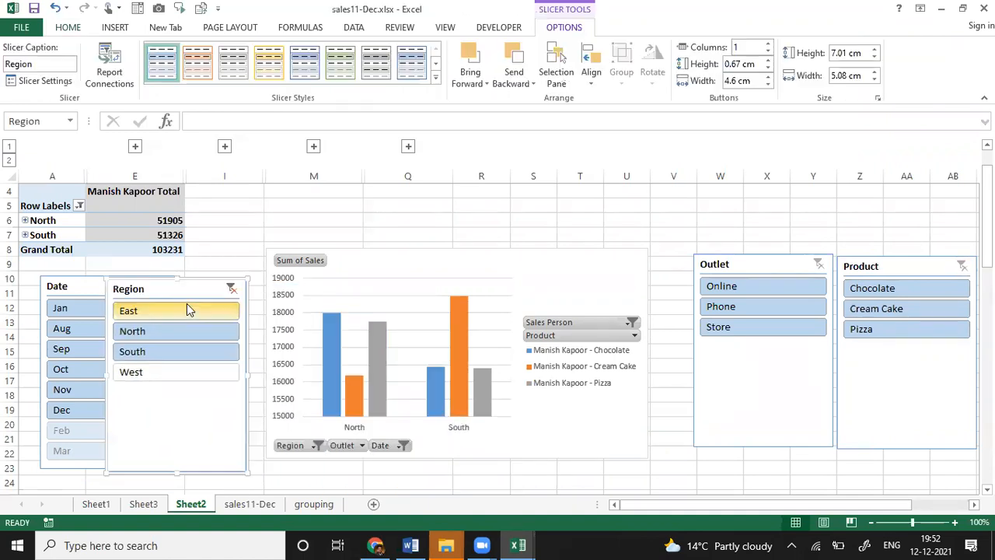
click(231, 289)
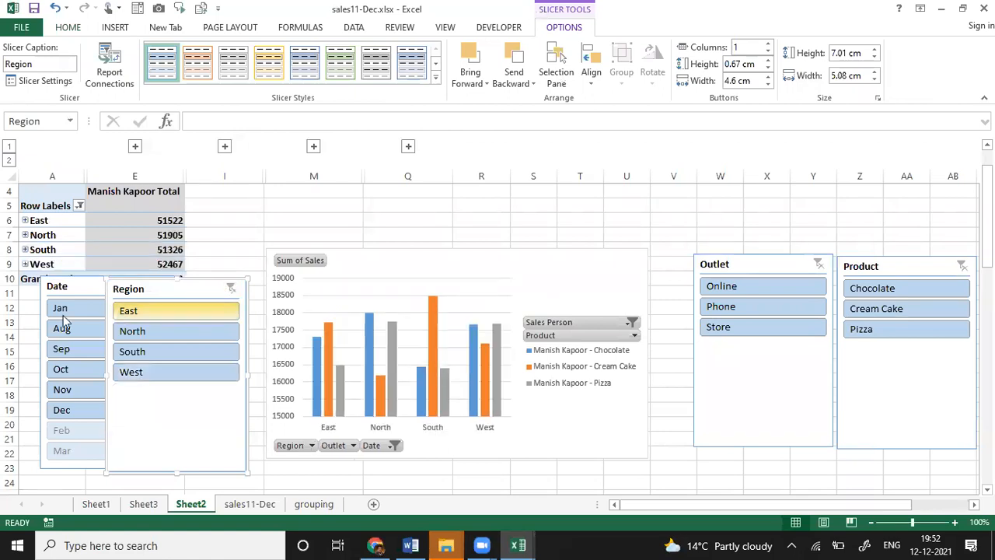
Step: Use the slicers to limit the report to the months Oct through Dec and the Online outlet
drag(67, 368, 68, 410)
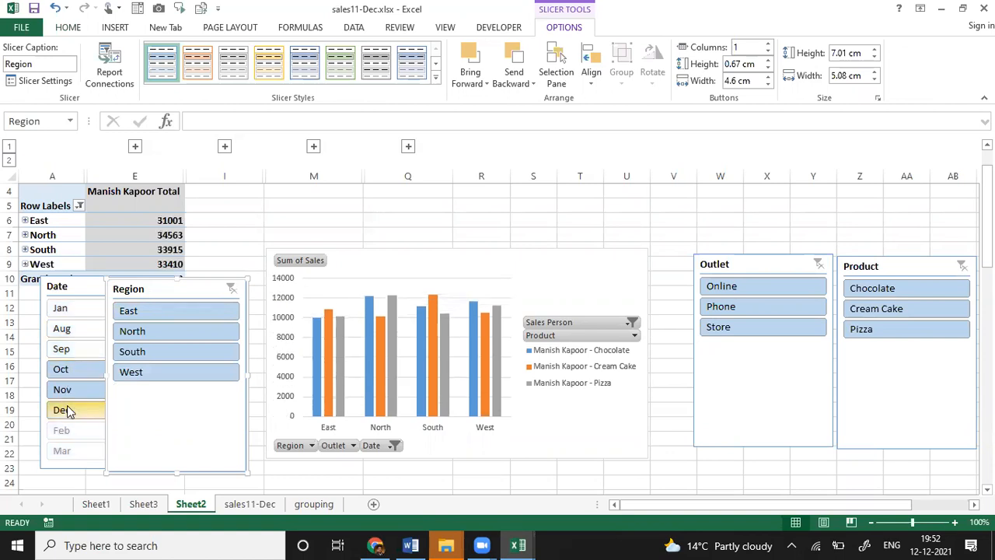
click(749, 312)
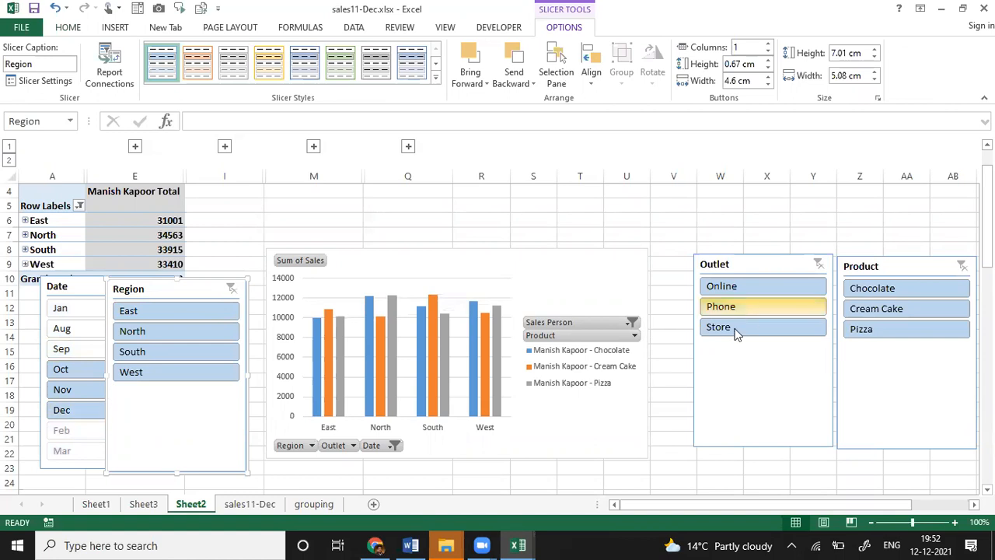
click(752, 282)
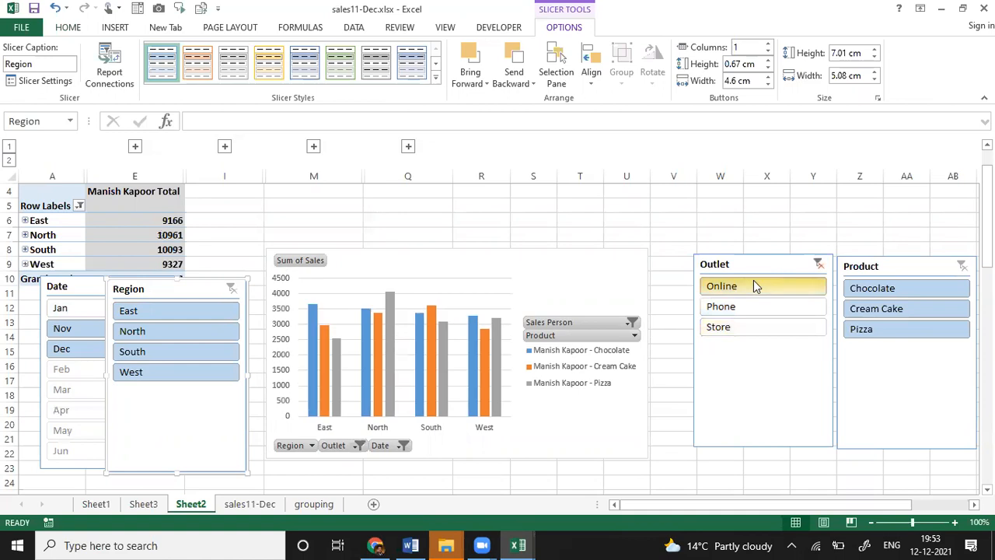
Step: Filter the report by product with the Product slicer, selecting Cream Cake and Pizza together
click(881, 328)
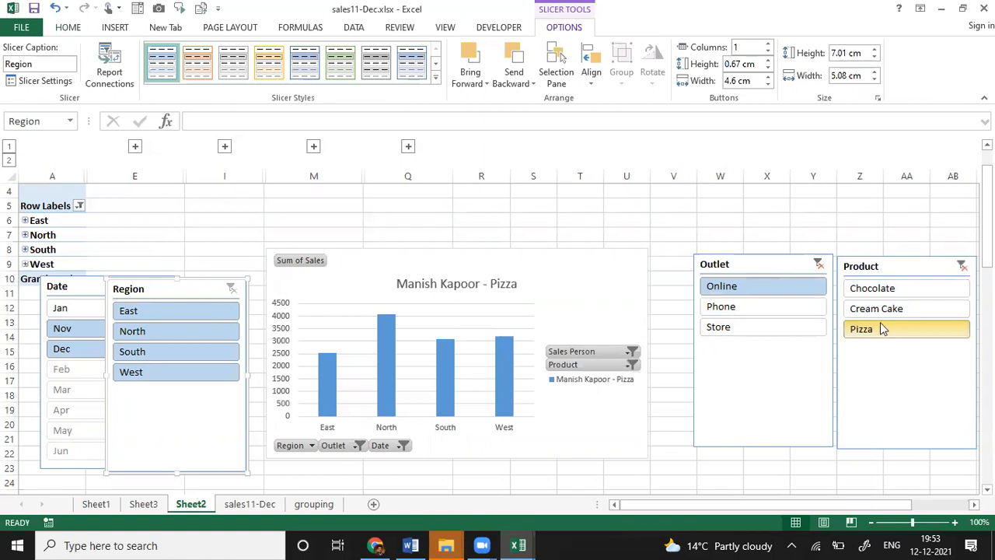
click(880, 309)
ctrl+click(879, 328)
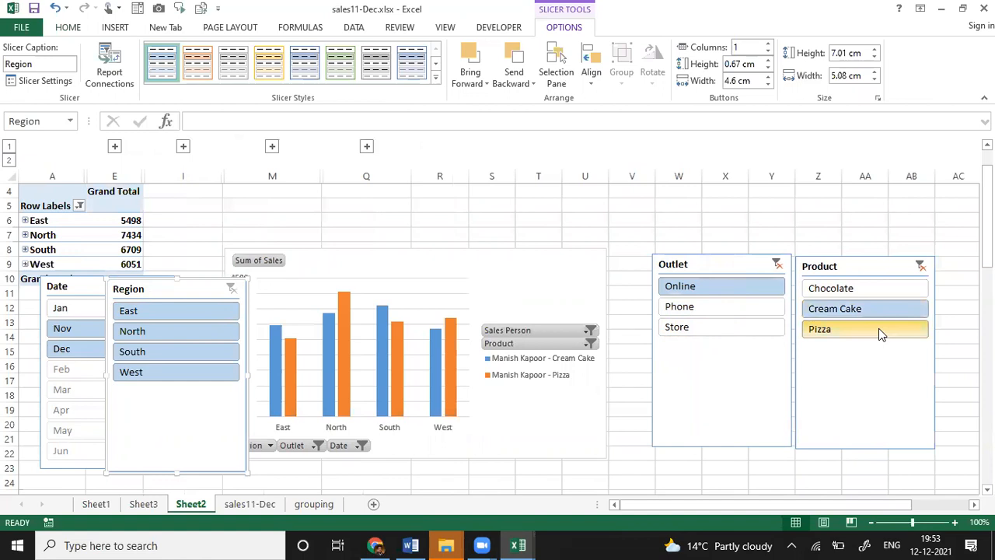
Step: Change the PivotChart's Sales Person filter to include only the first salesperson in the list
click(589, 333)
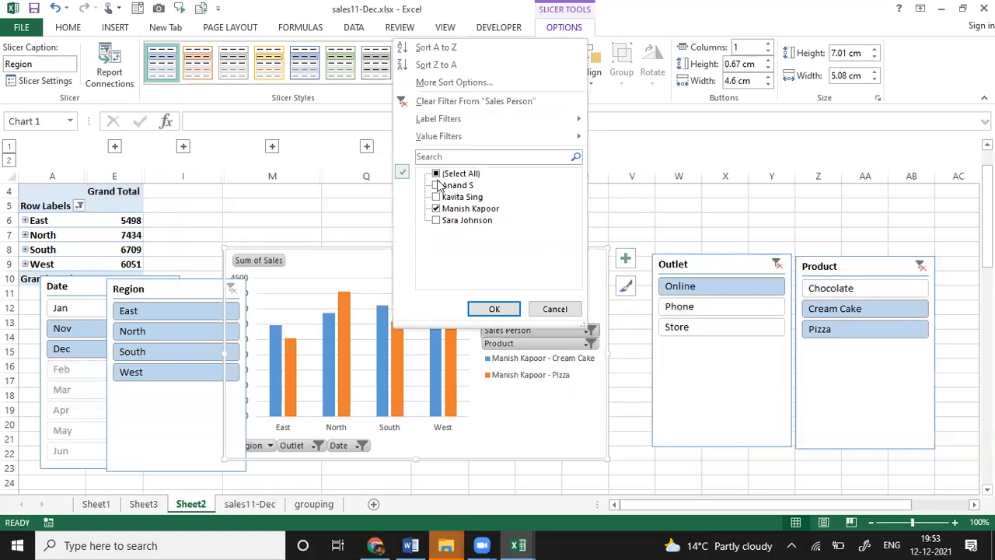
click(436, 185)
click(436, 208)
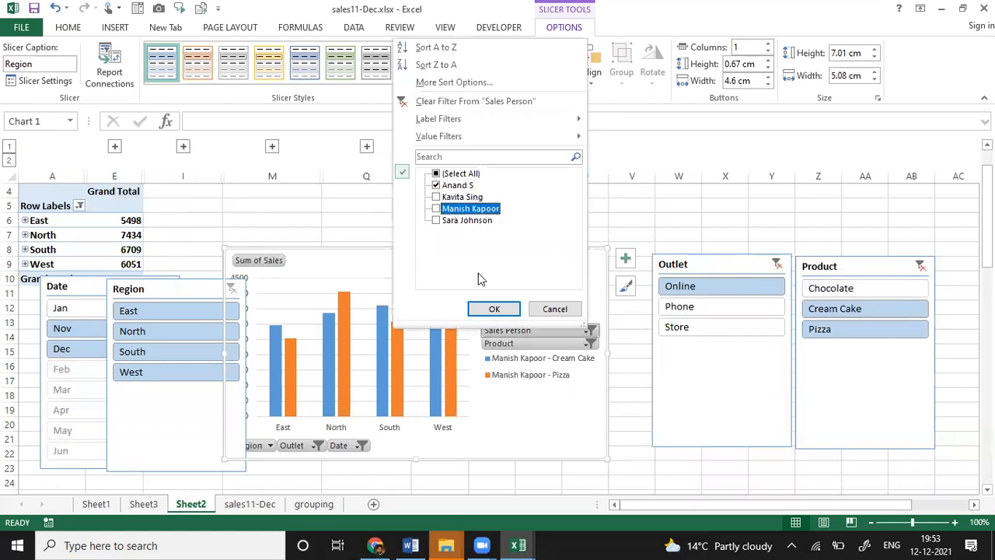
click(496, 309)
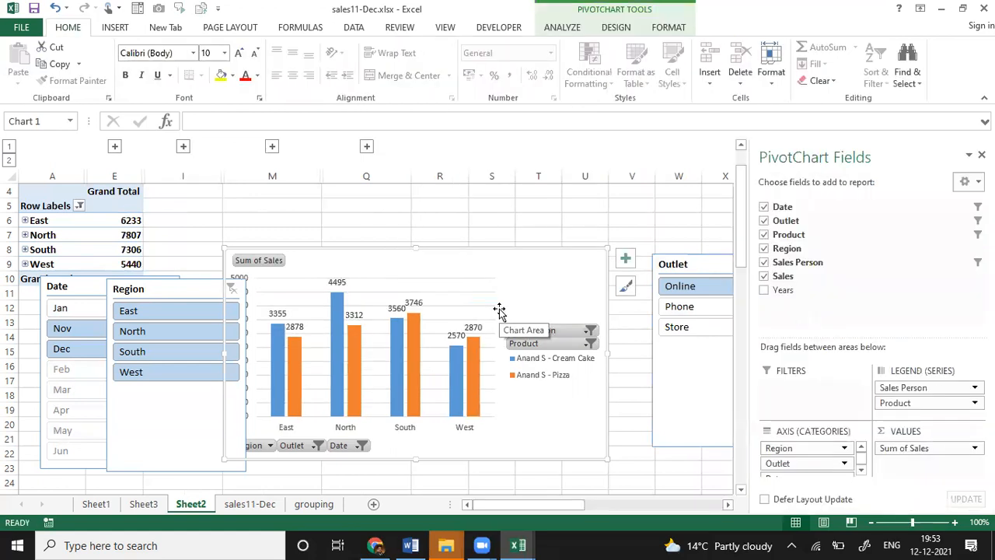
click(633, 377)
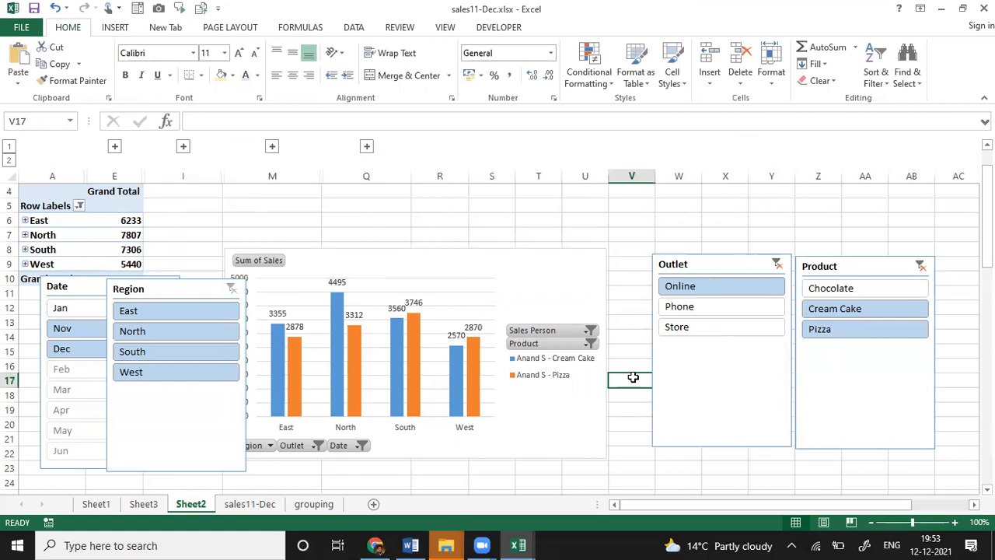
click(531, 262)
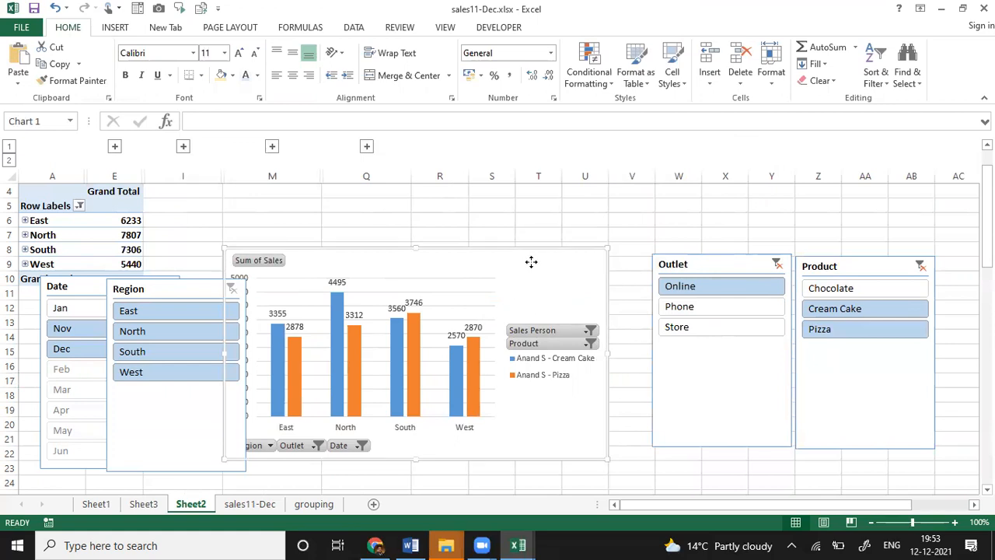
click(486, 227)
key(Up)
key(Up)
key(Up)
key(Up)
key(Up)
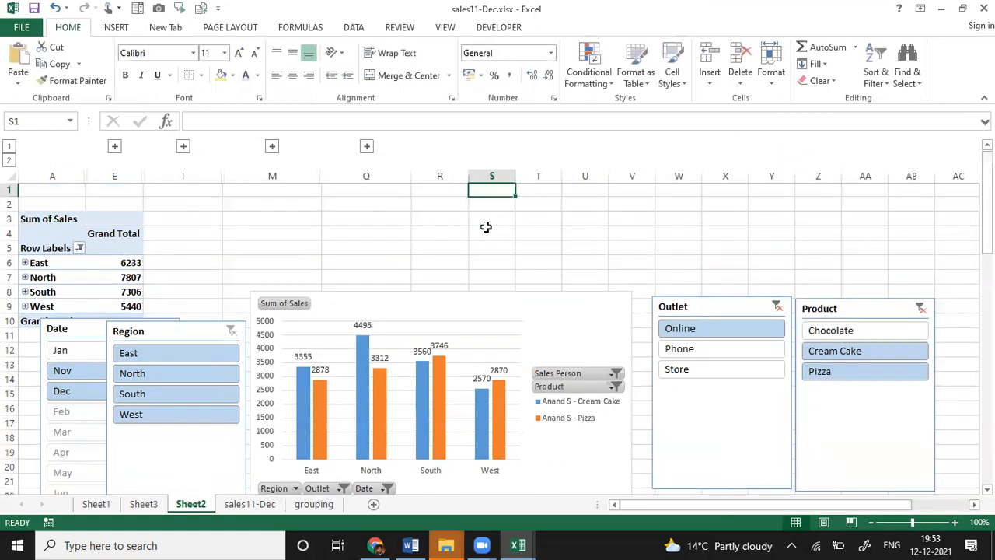
key(Left)
key(Left)
key(Left)
key(Left)
key(Left)
key(Left)
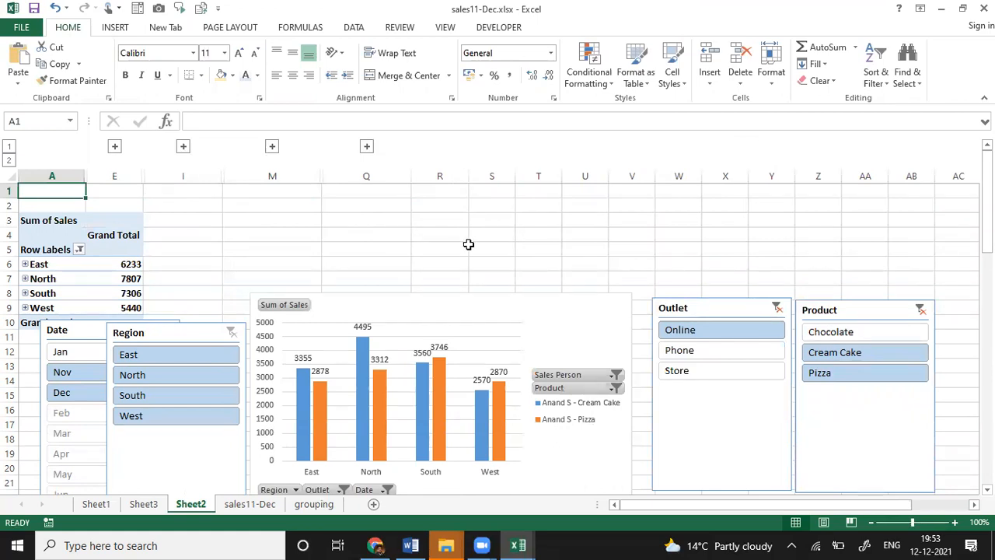
click(469, 248)
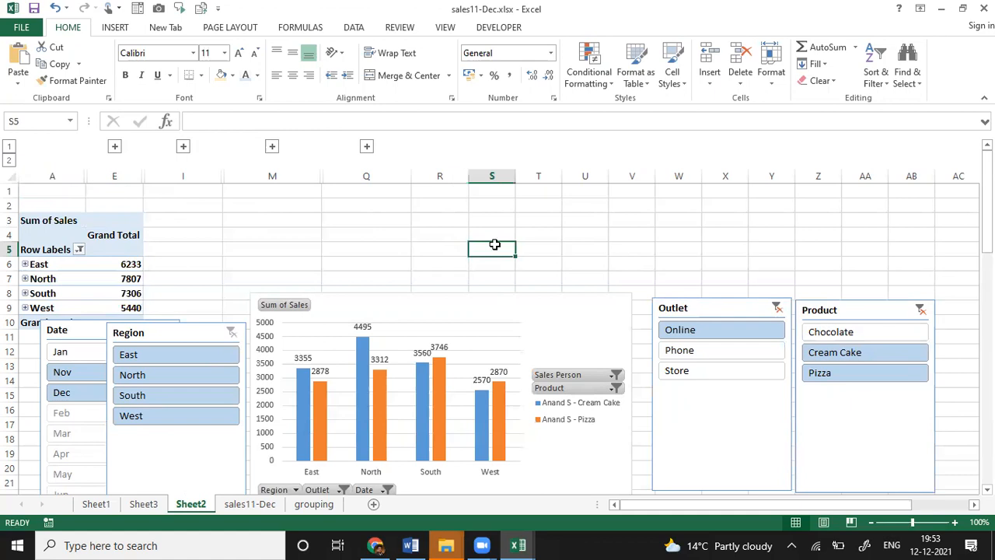
click(437, 257)
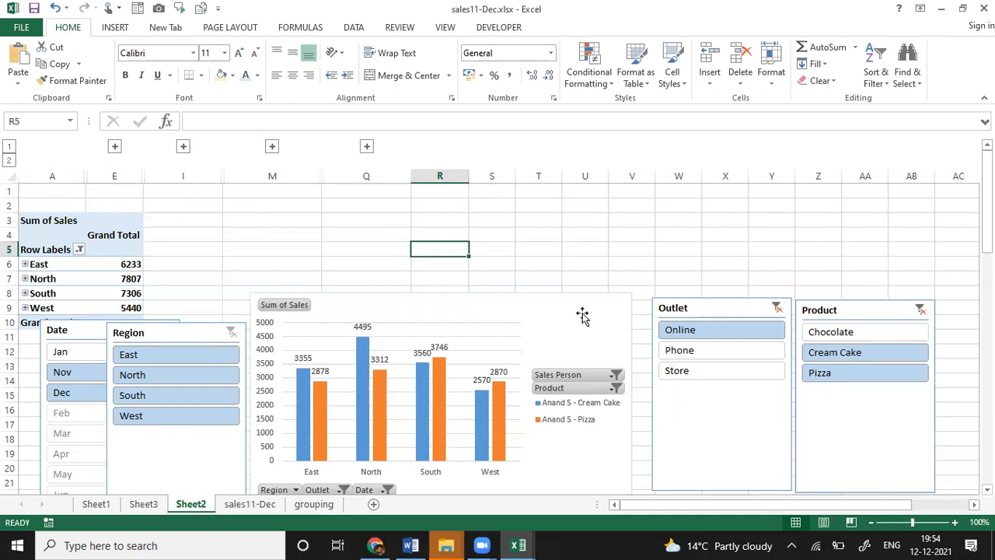
Step: Clear the Outlet and Product slicer filters and remove the Region slicer covering the Date slicer
click(777, 308)
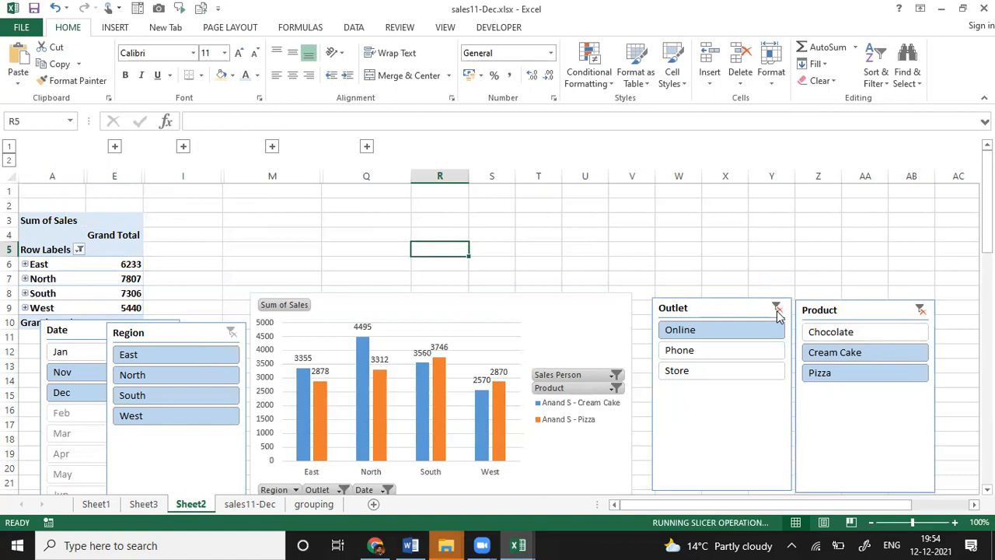
click(921, 313)
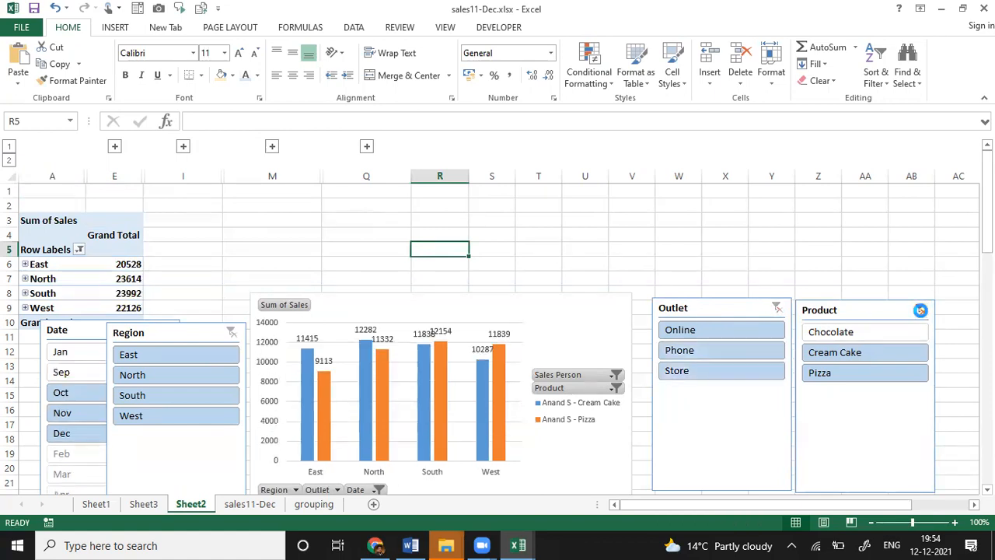
click(188, 334)
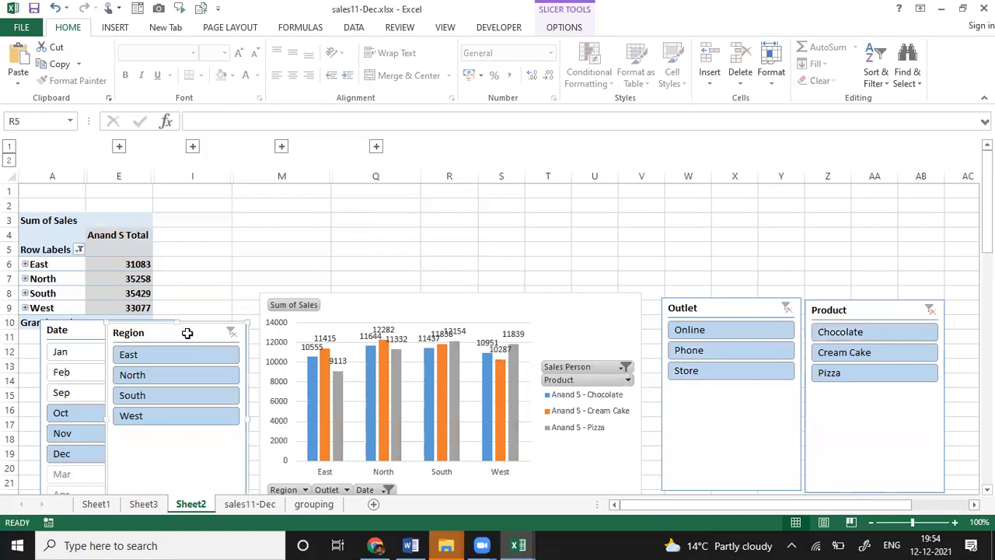
Step: Set the PivotChart's Sales Person filter to include all salespeople
click(626, 367)
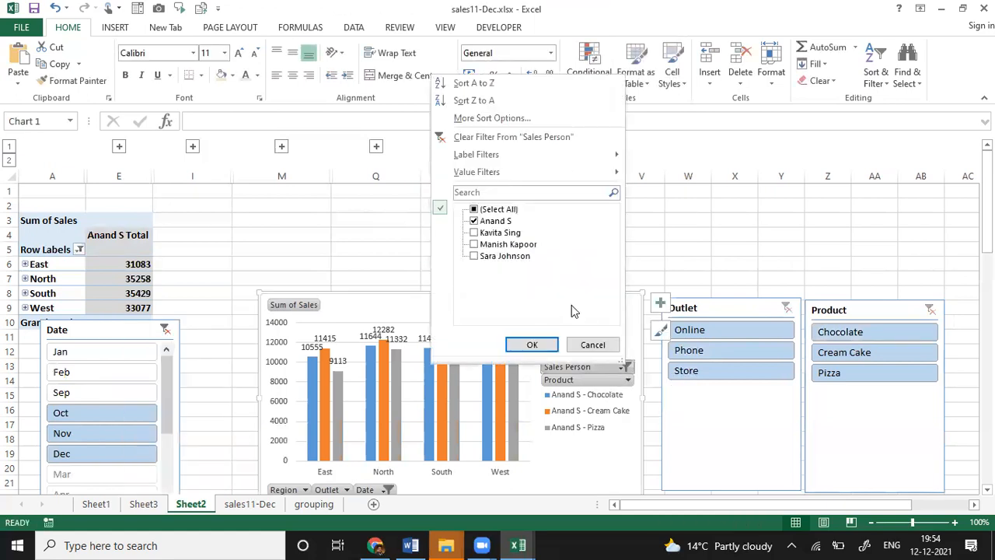
click(474, 210)
click(532, 347)
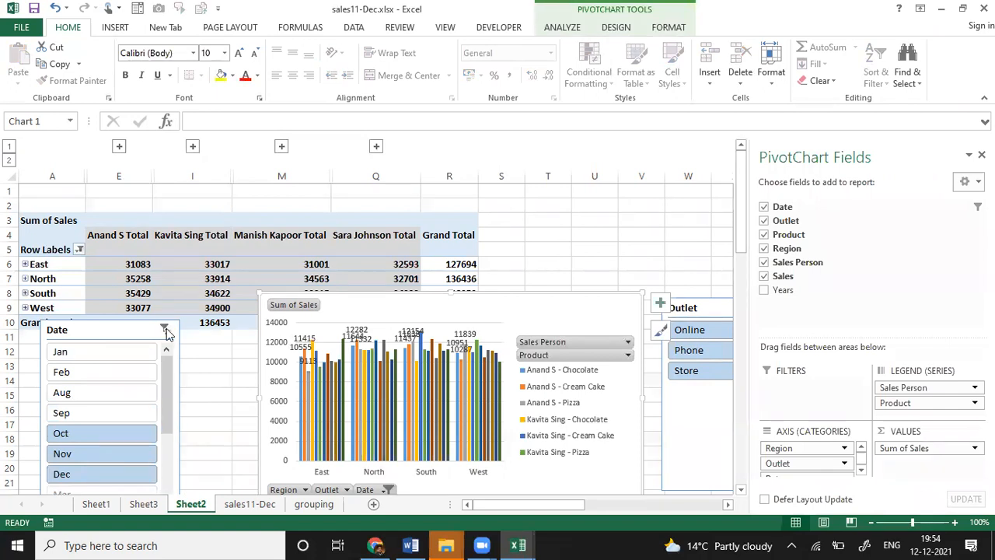
Step: Clear the Date slicer's filter, then delete the Date and Outlet slicers
click(166, 331)
click(140, 331)
key(Delete)
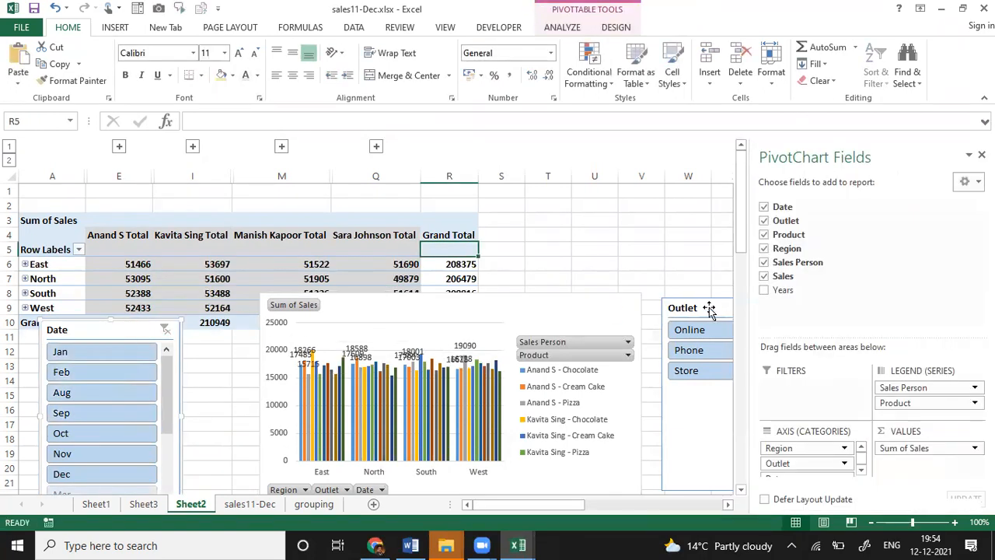
click(709, 309)
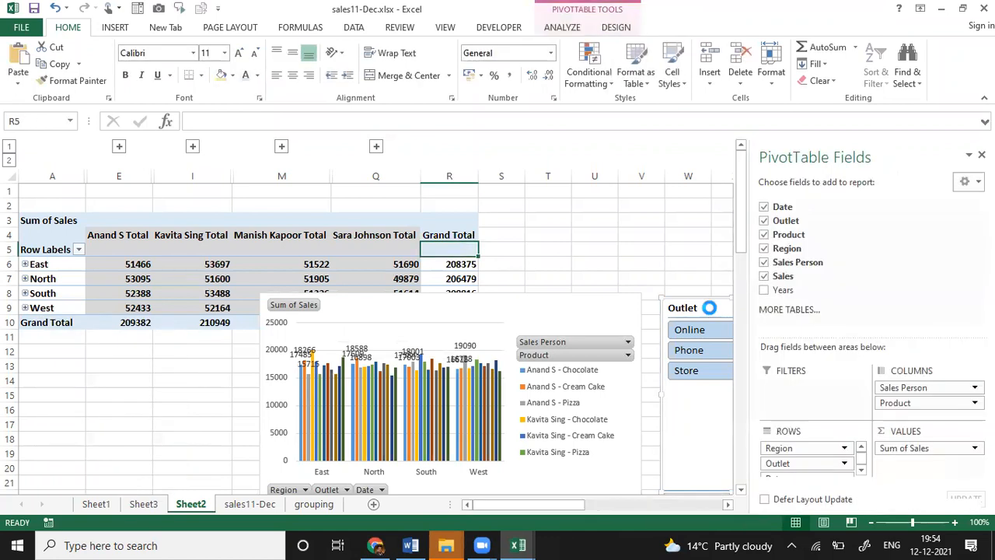
key(Delete)
Step: Delete the PivotChart and the remaining Product slicer so that only the PivotTable is left on Sheet2
click(625, 293)
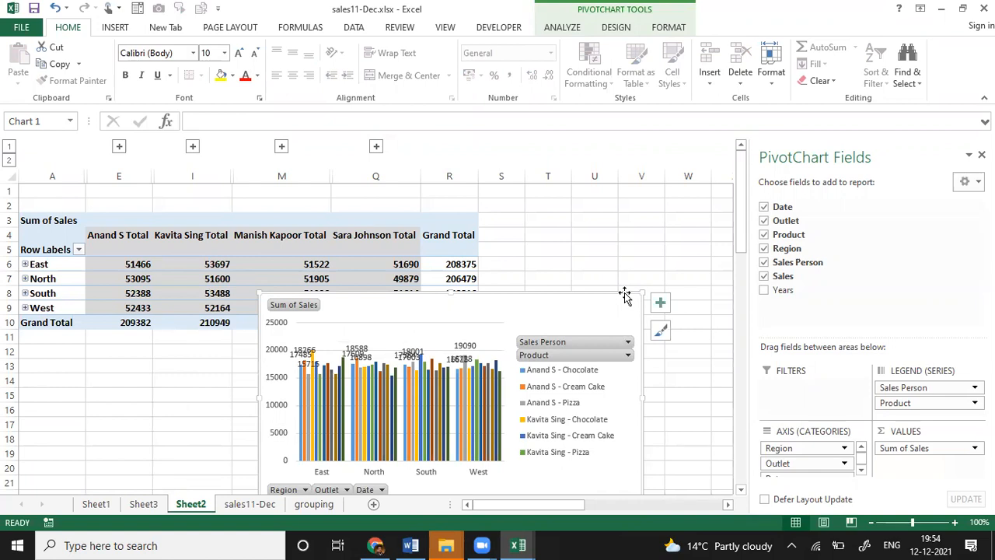
key(Delete)
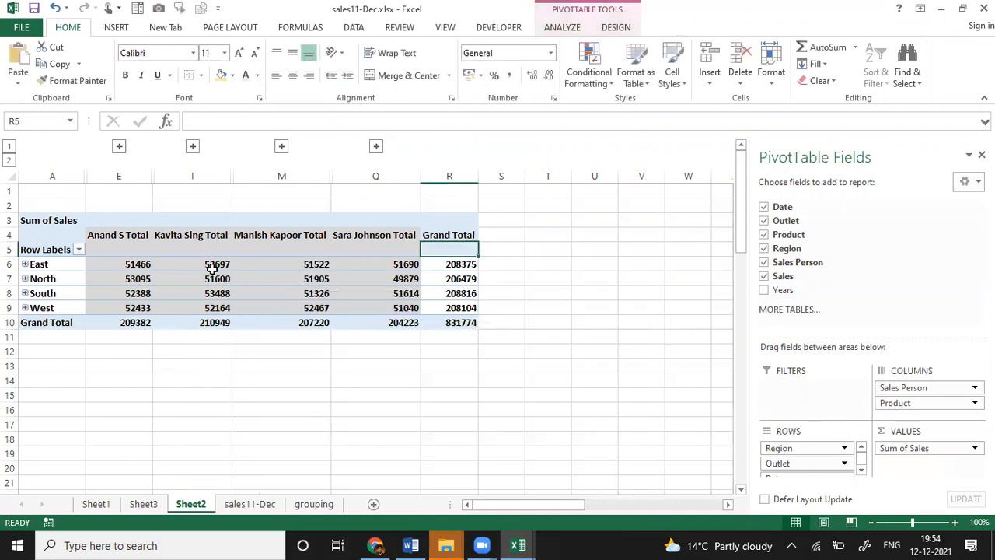
click(212, 268)
key(Left)
key(Left)
key(Up)
key(Up)
key(Up)
key(Up)
key(Up)
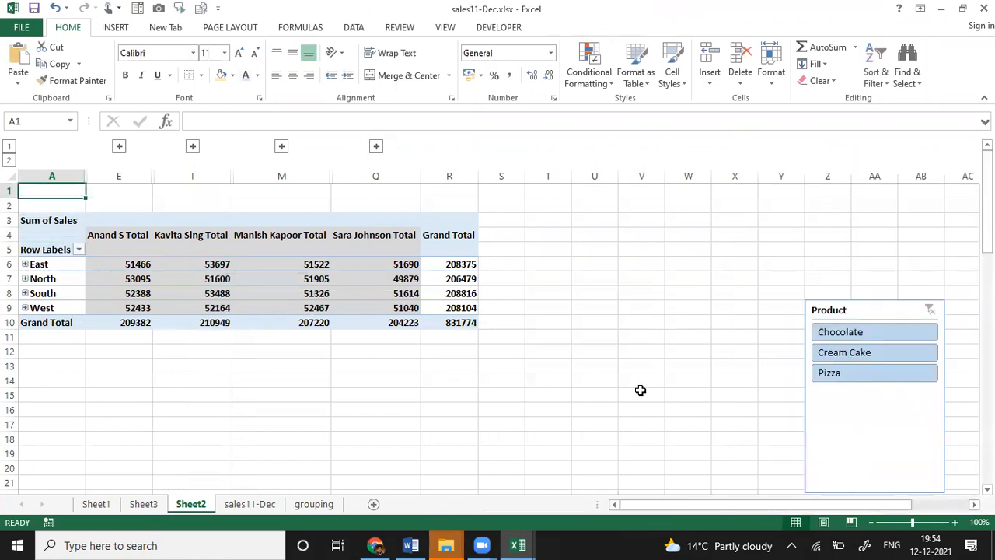
click(874, 308)
key(Delete)
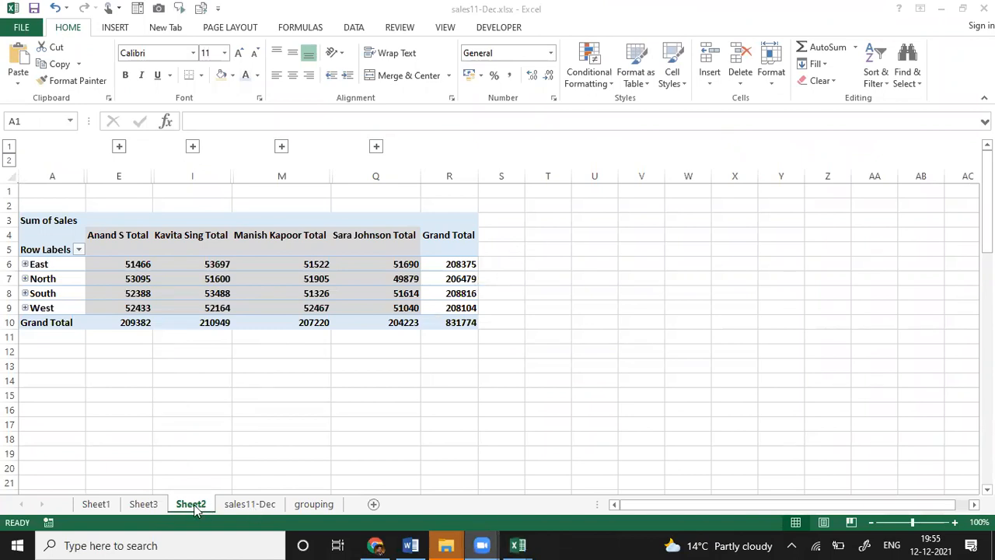
Step: Review the data table on Sheet3 and the sales report on Sheet1, then open the sales11-Dec sheet
click(141, 506)
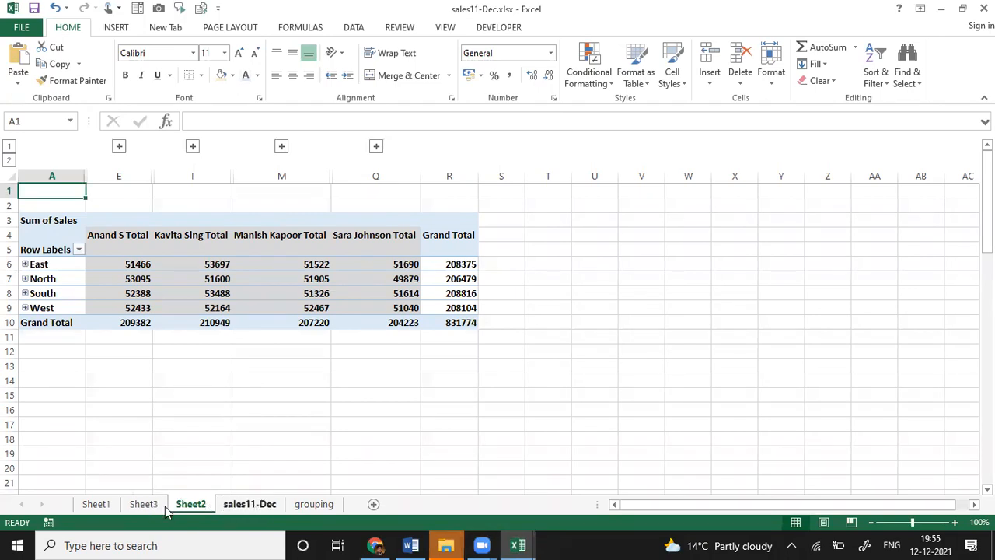
click(156, 505)
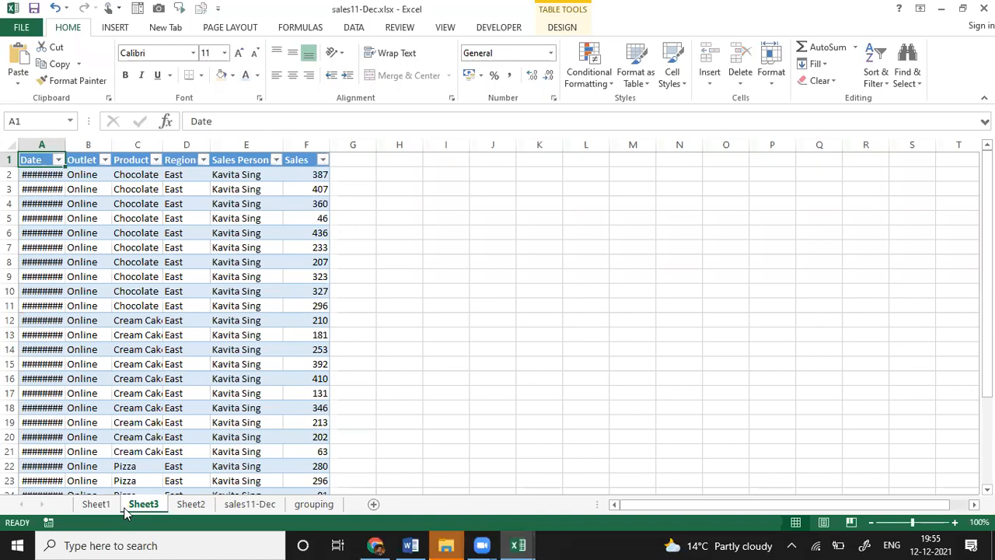
click(96, 505)
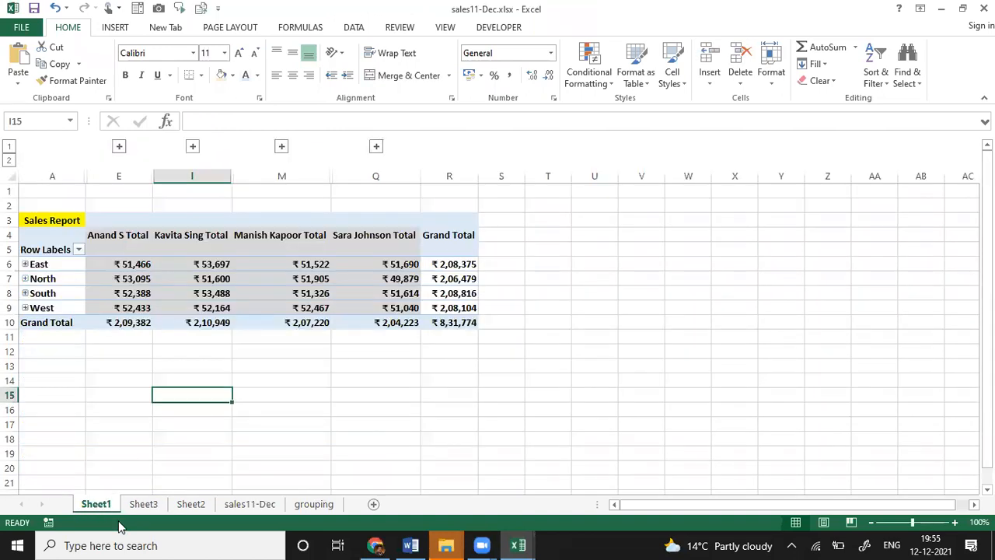
click(144, 505)
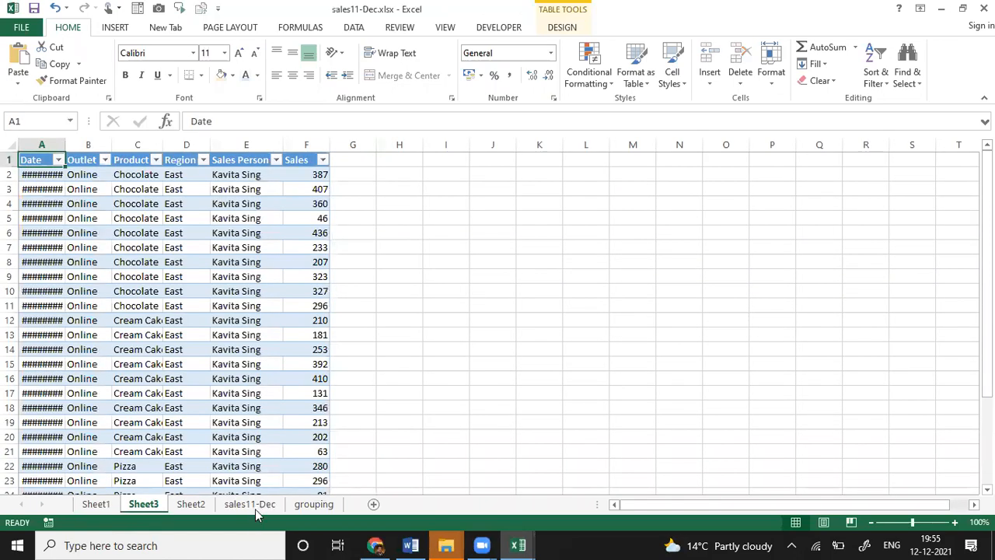
click(250, 504)
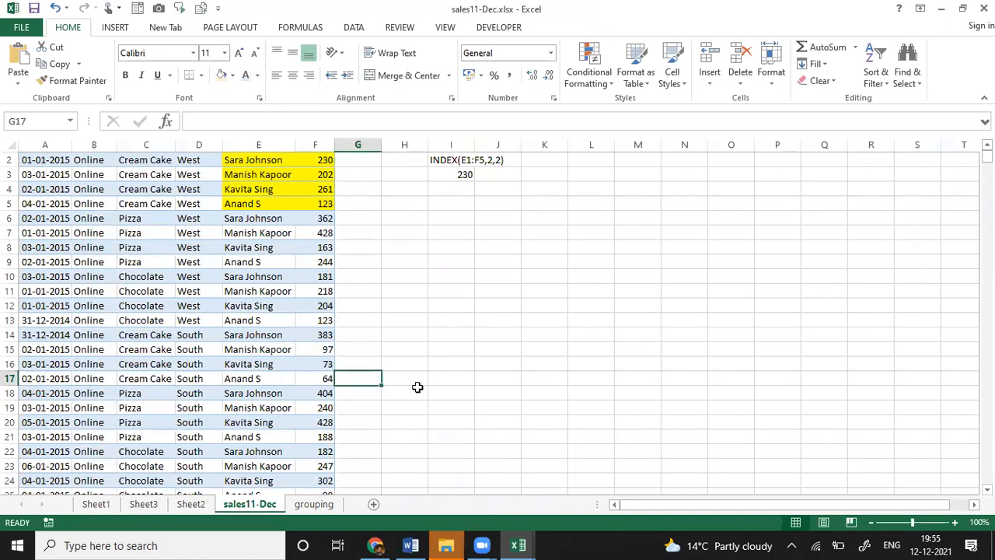
Step: Check the grouping sheet, then switch to the Book9.xlsx workbook and look over the sales data in columns B to G of Sheet1
click(315, 505)
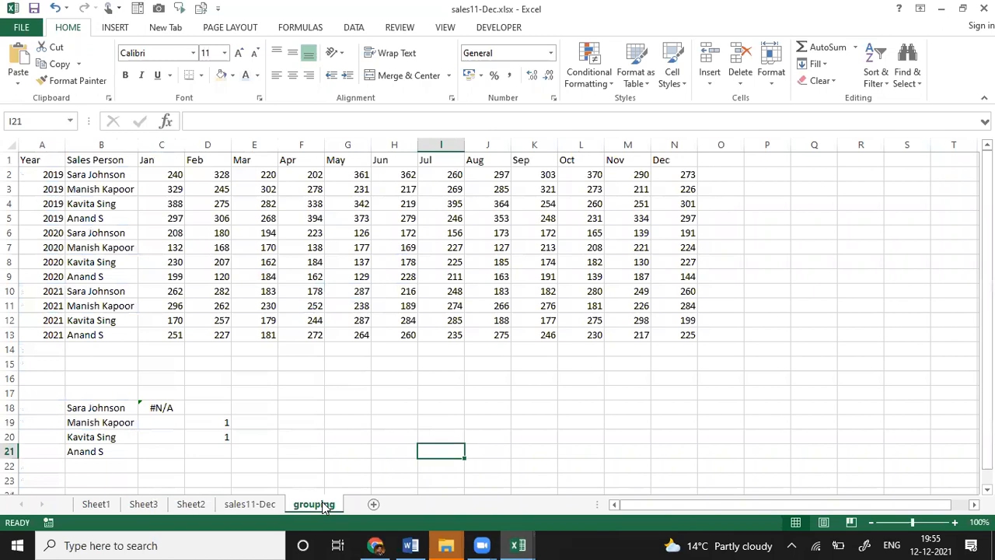
click(235, 505)
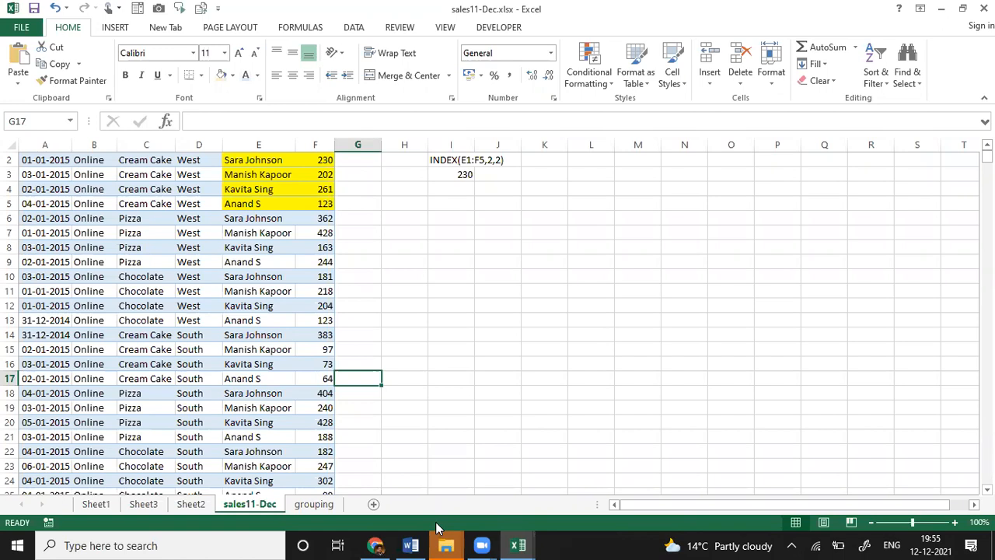
click(518, 545)
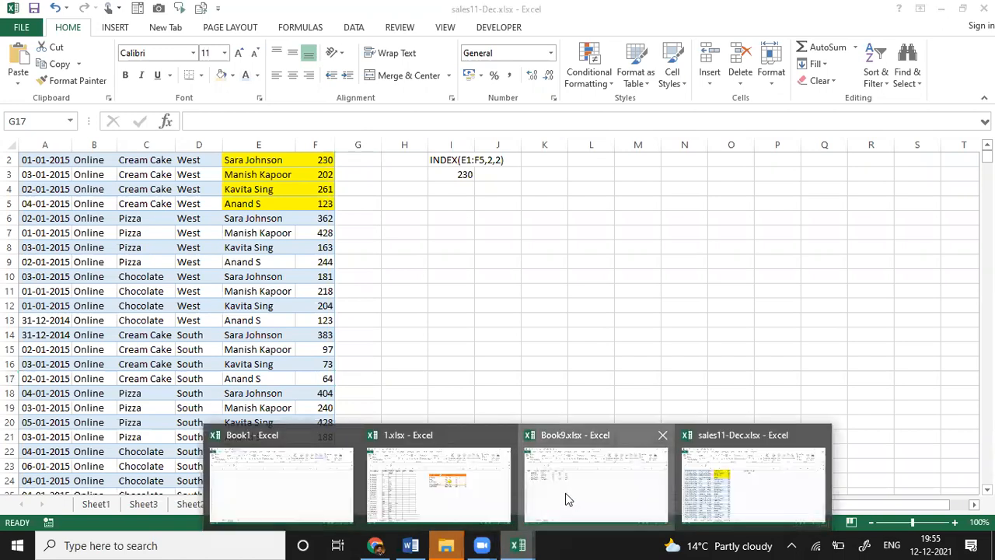
click(569, 500)
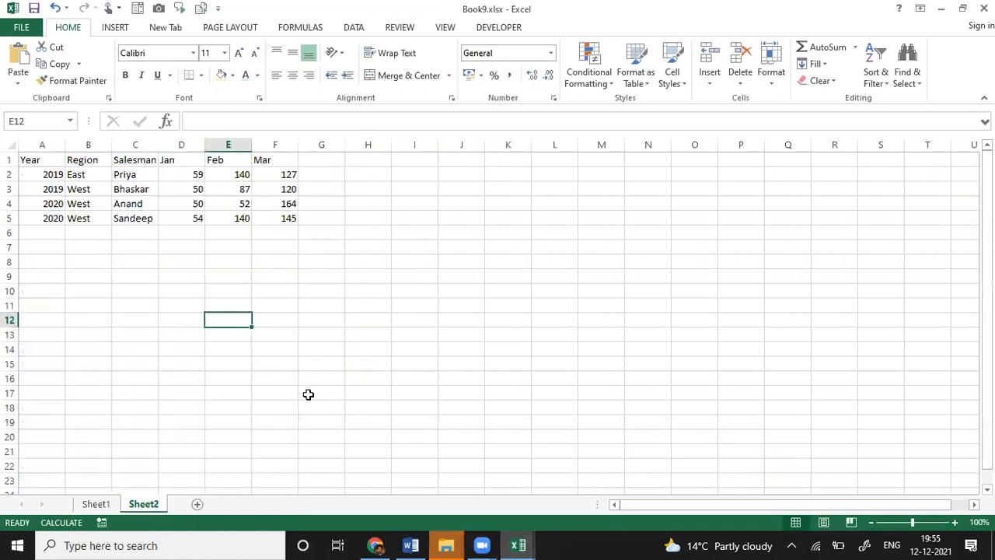
click(97, 505)
click(382, 403)
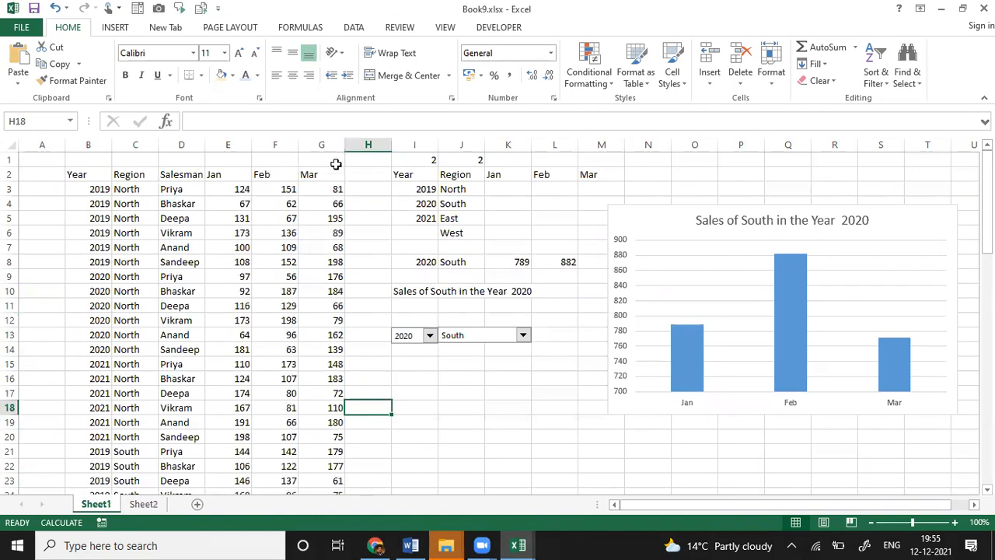
drag(332, 145, 95, 153)
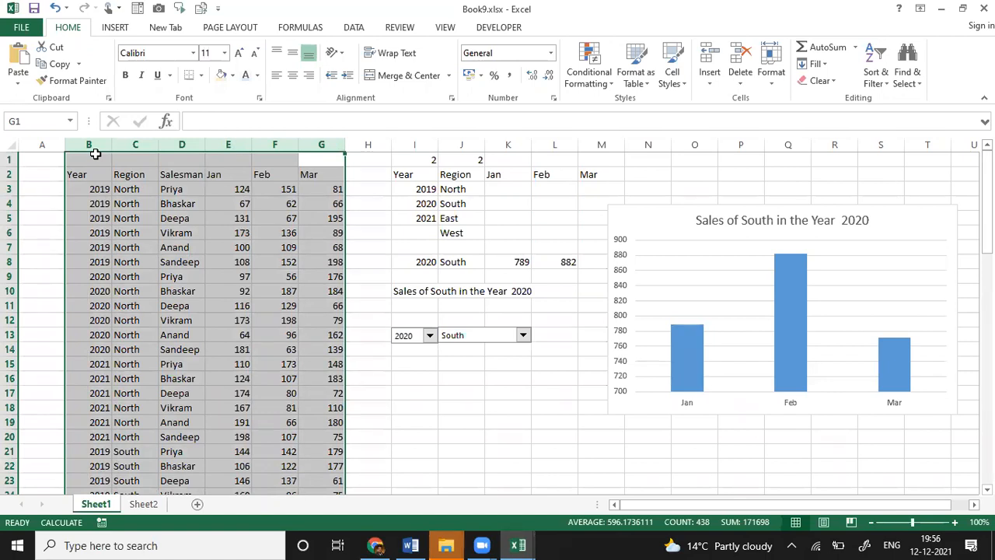
click(408, 373)
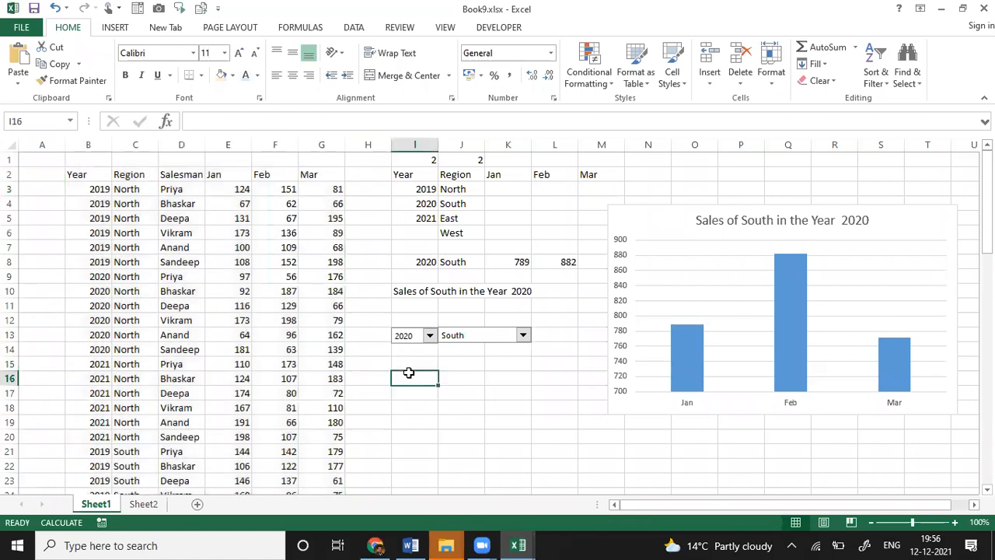
Step: Set the chart's year selector to 2021 and its region selector to East
click(430, 338)
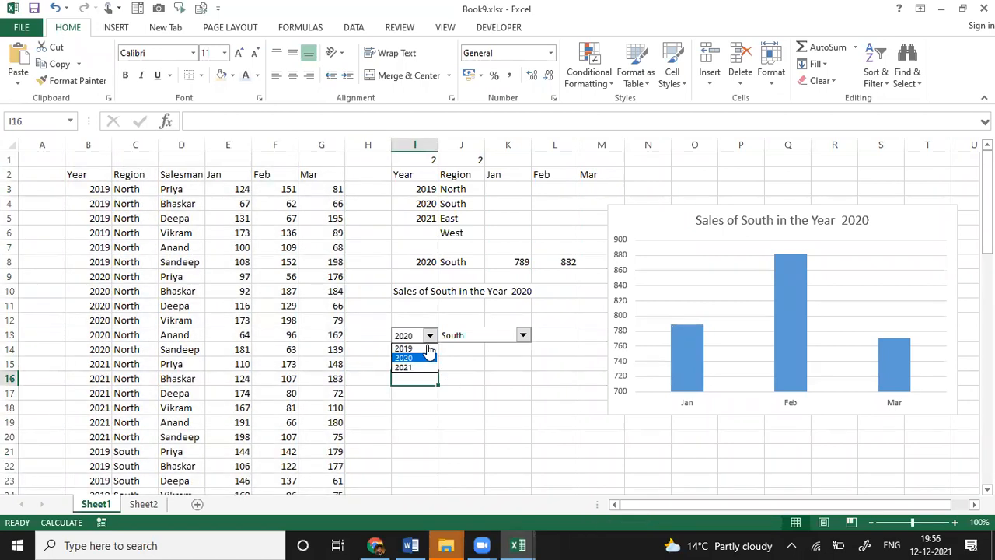
click(419, 368)
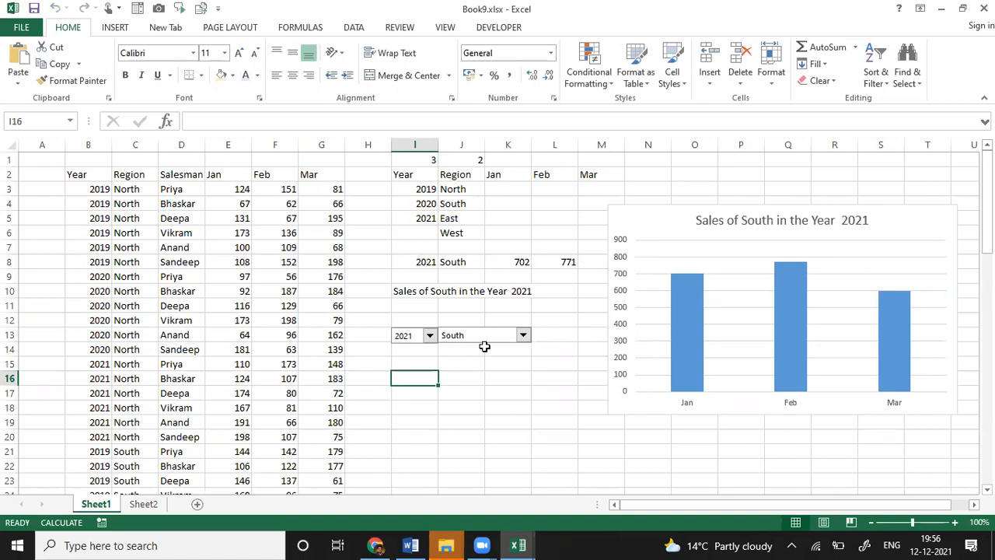
click(524, 335)
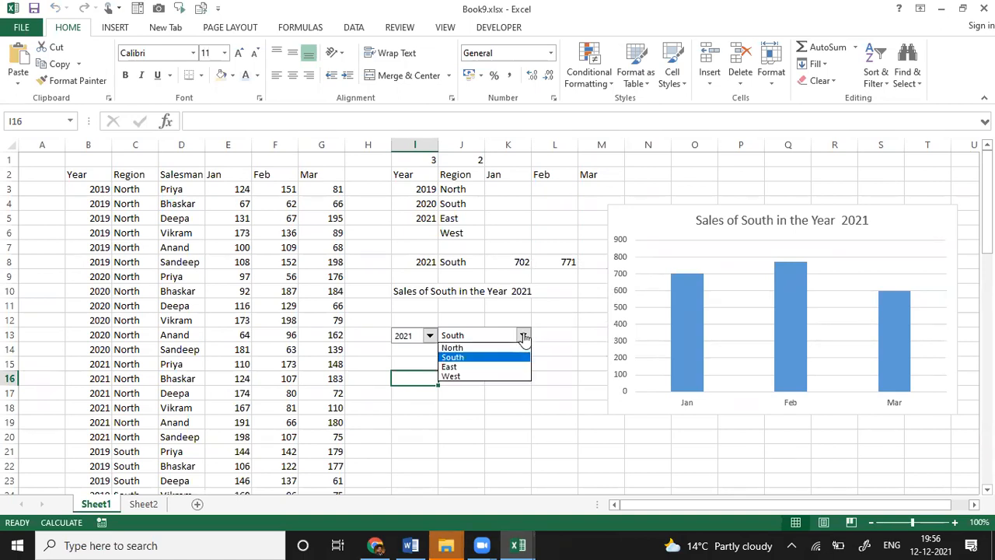
click(499, 368)
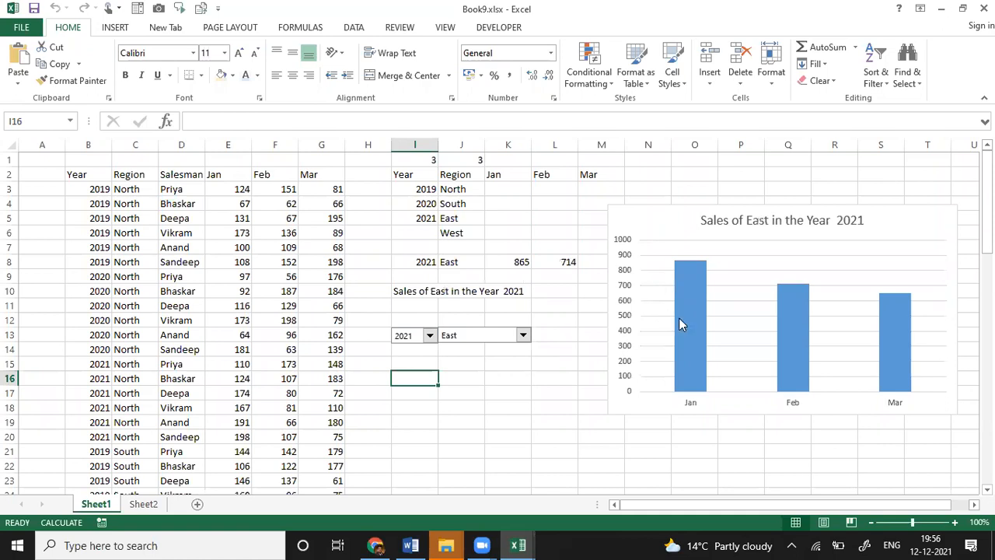
Step: Add data labels to the columns of the regional sales chart
click(685, 317)
right_click(685, 318)
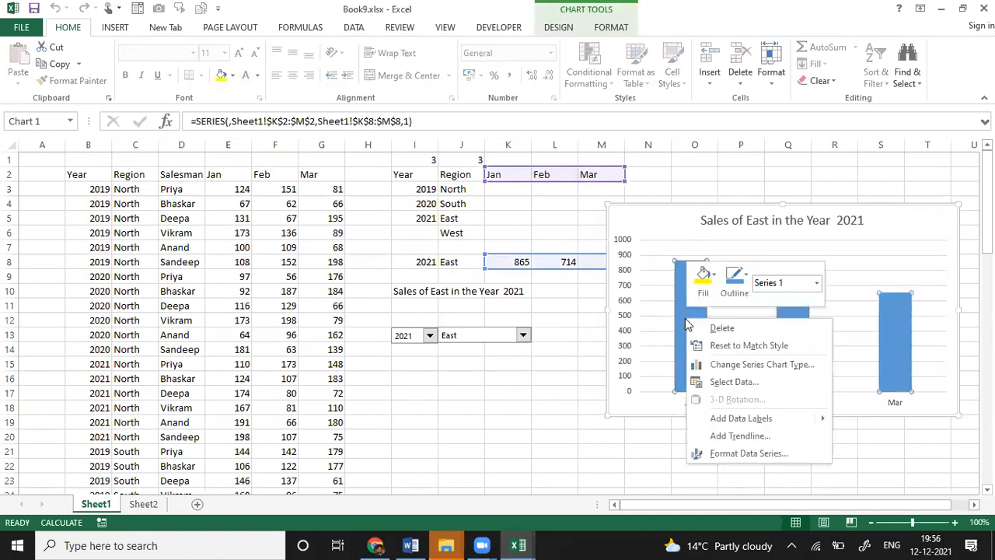
mouse_move(749, 420)
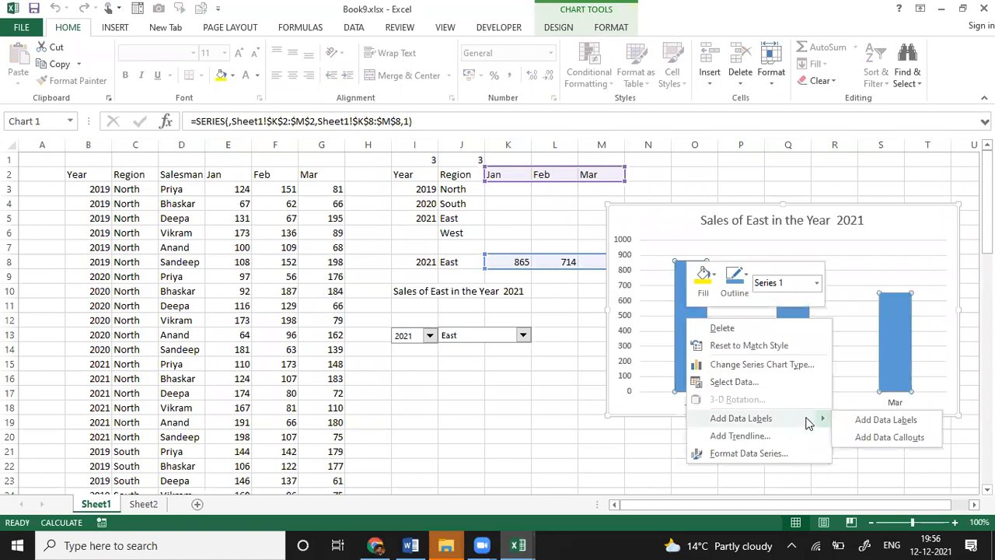
click(865, 420)
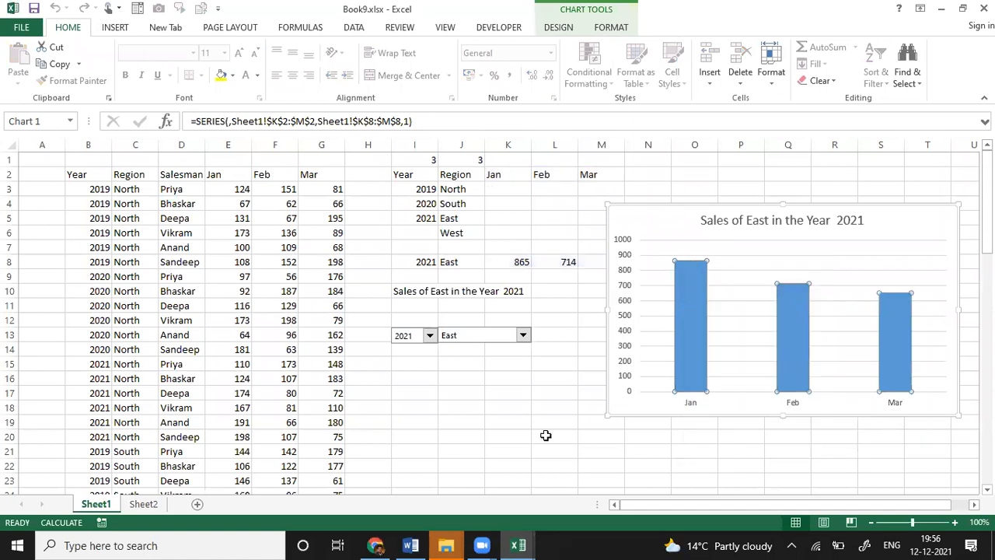
click(545, 435)
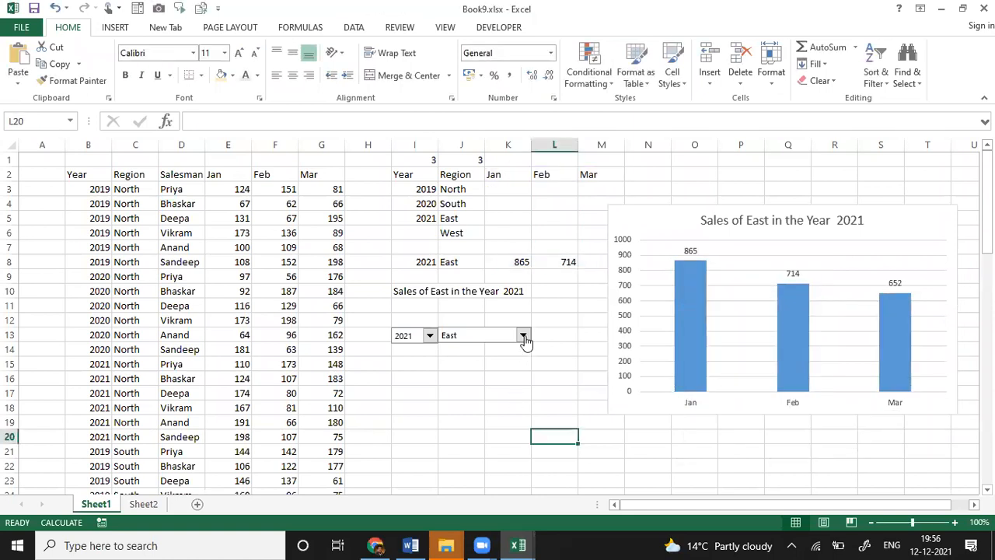
Step: Set the region selector to West and shade the summary cells J8:L8 with the light orange fill
click(524, 335)
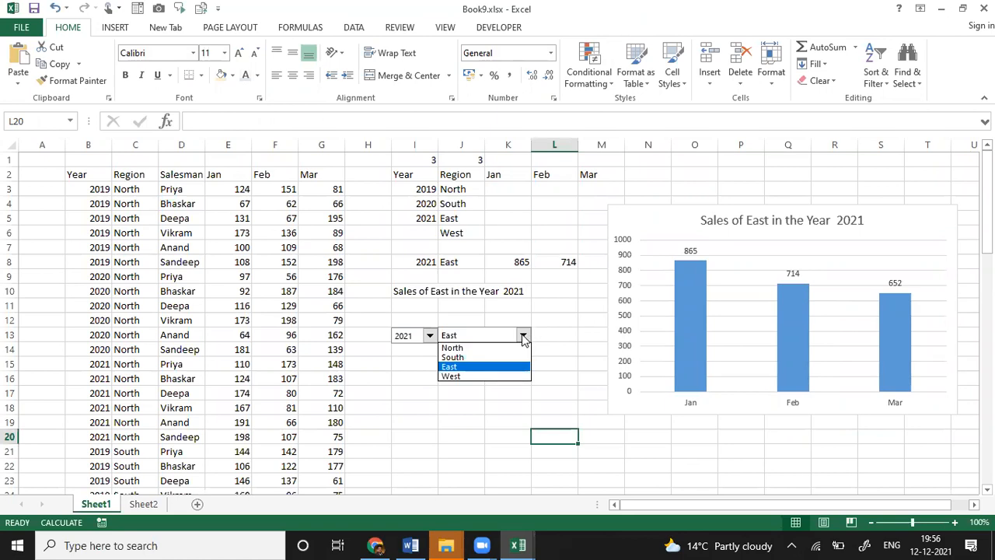
click(485, 376)
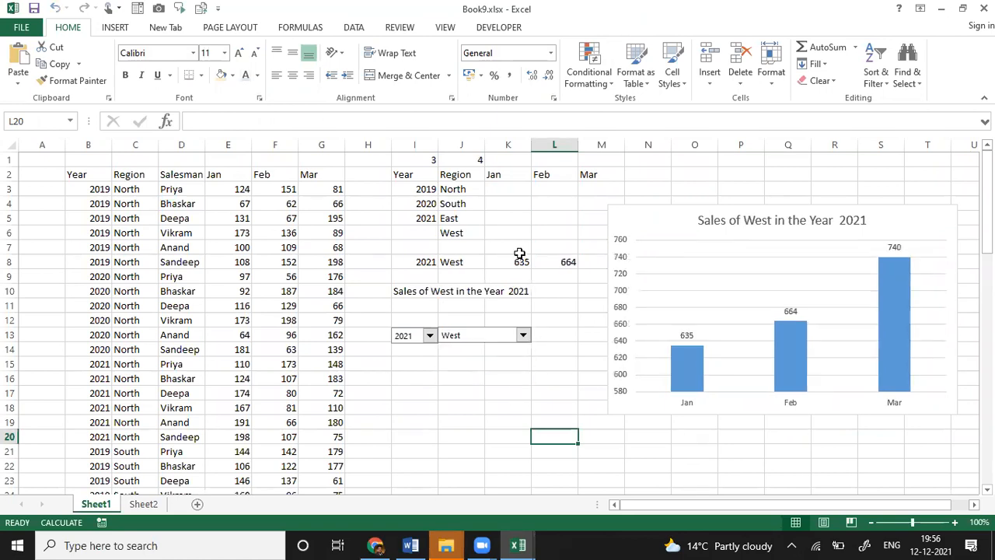
drag(460, 262, 553, 262)
click(222, 77)
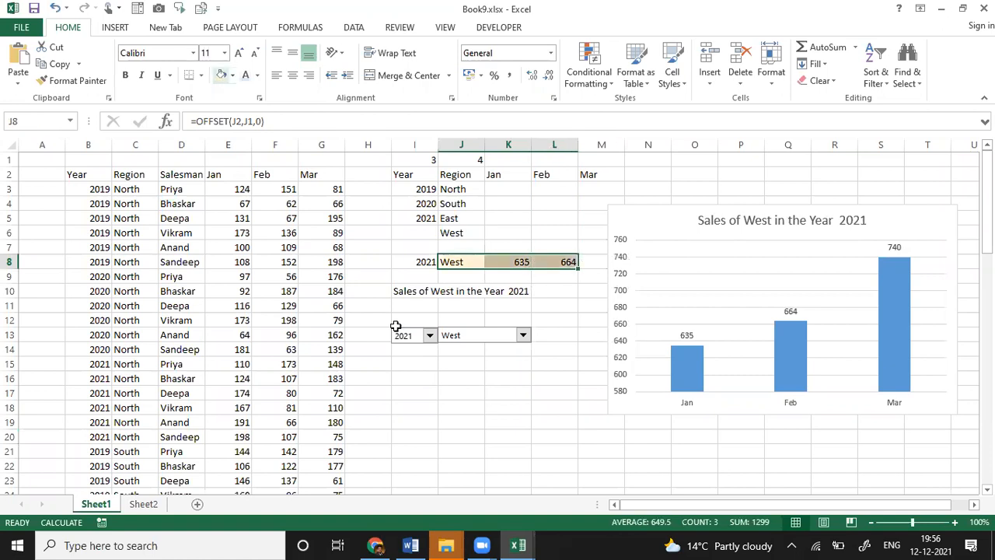
click(420, 362)
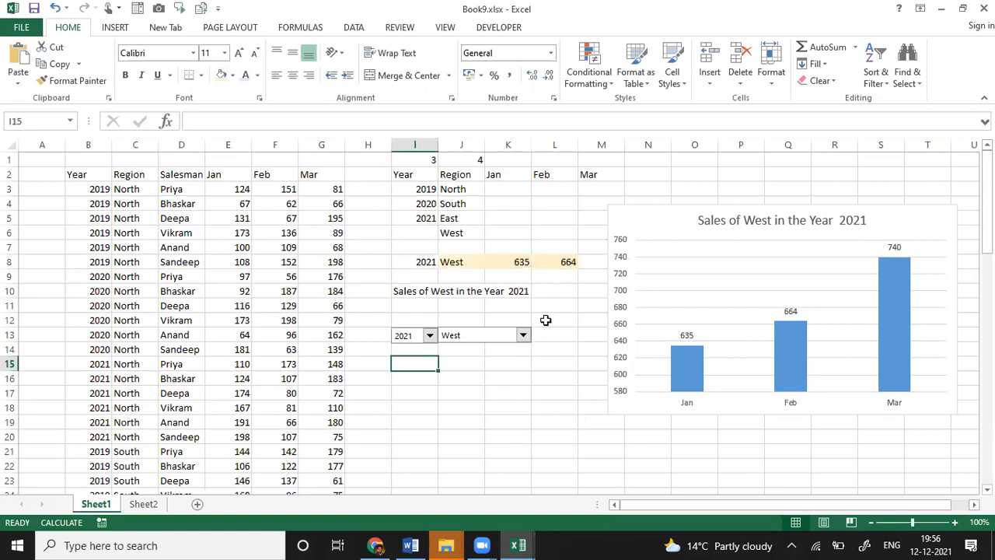
Step: Set the year selector to 2020 and the region selector to North
click(430, 335)
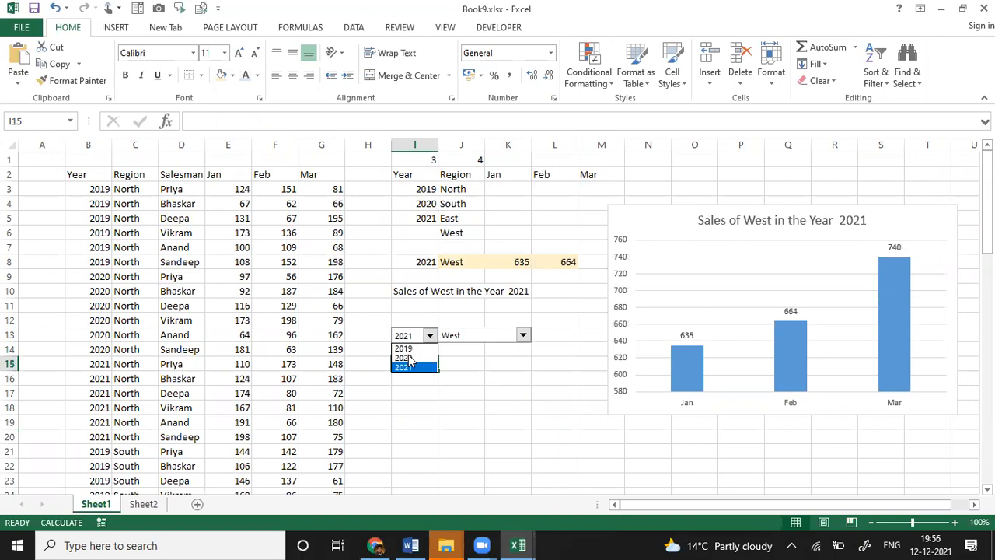
click(409, 358)
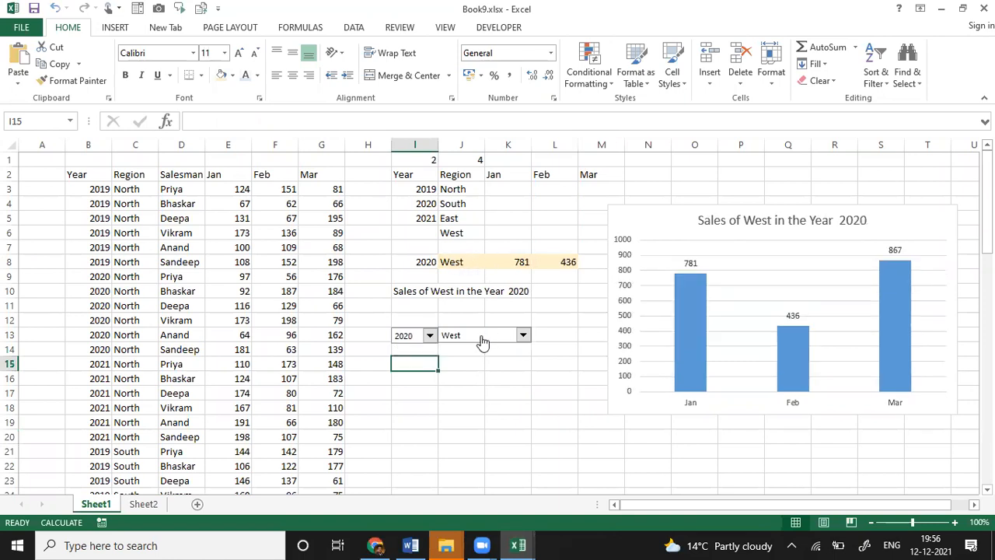
click(498, 335)
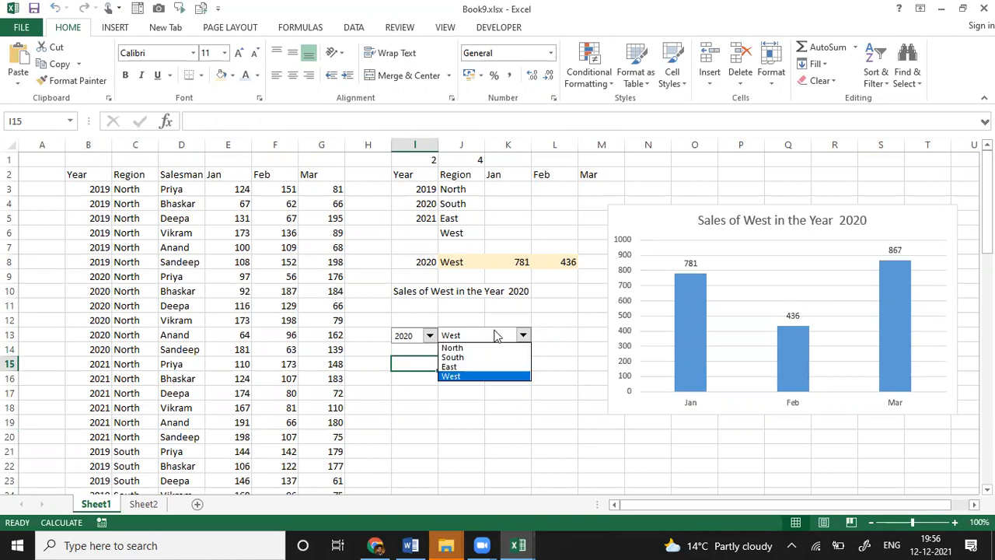
click(457, 349)
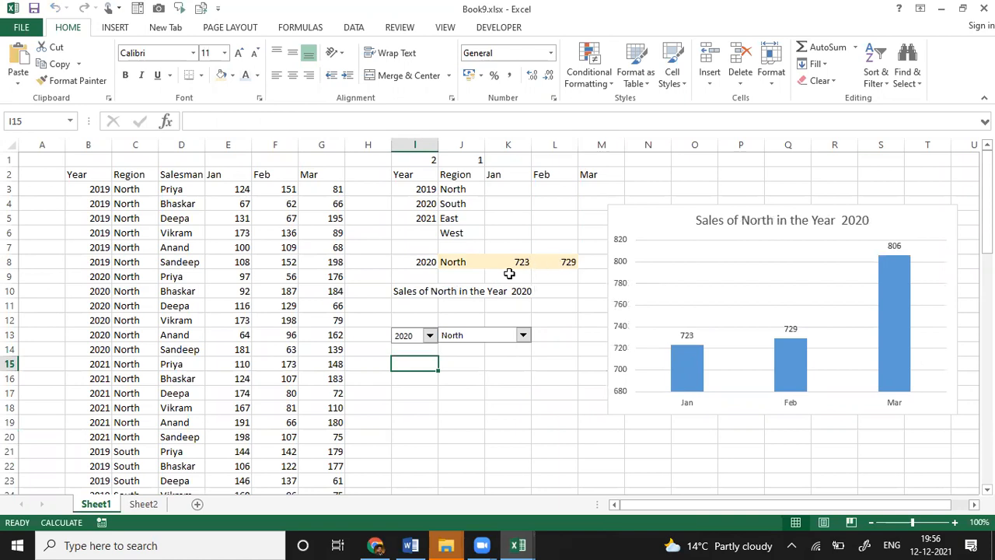
Step: Move the chart aside to uncover column M and extend the light orange fill across K8:M8
drag(655, 212, 707, 213)
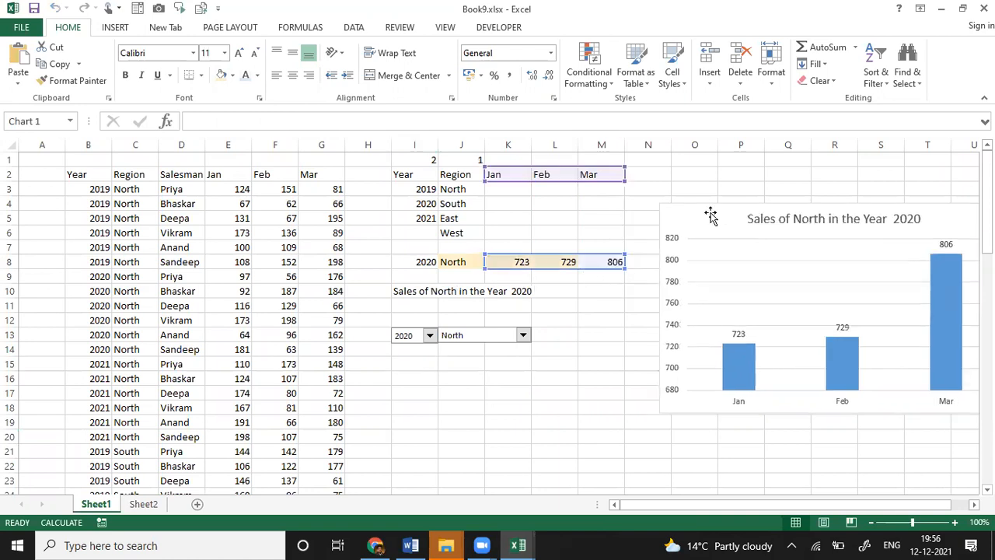
click(611, 263)
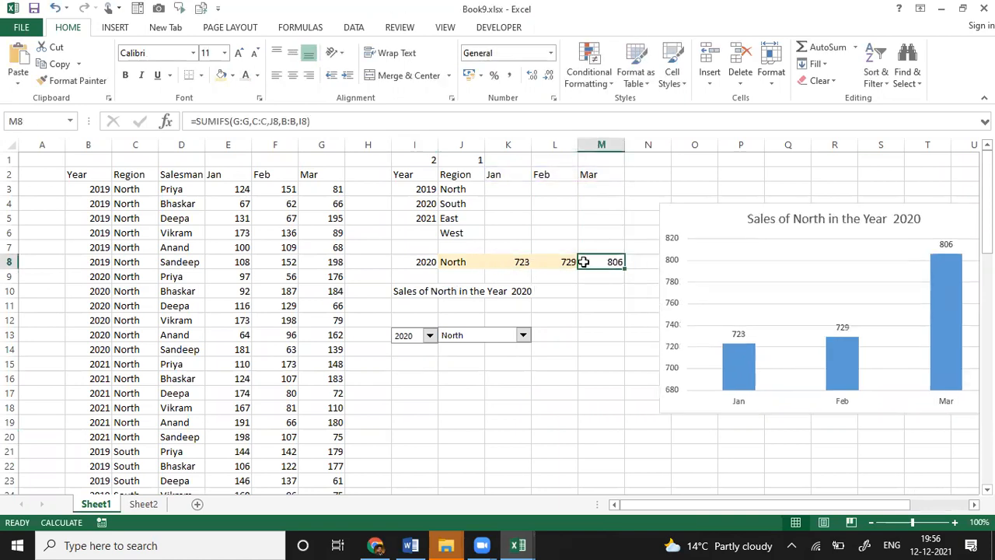
drag(509, 262, 602, 262)
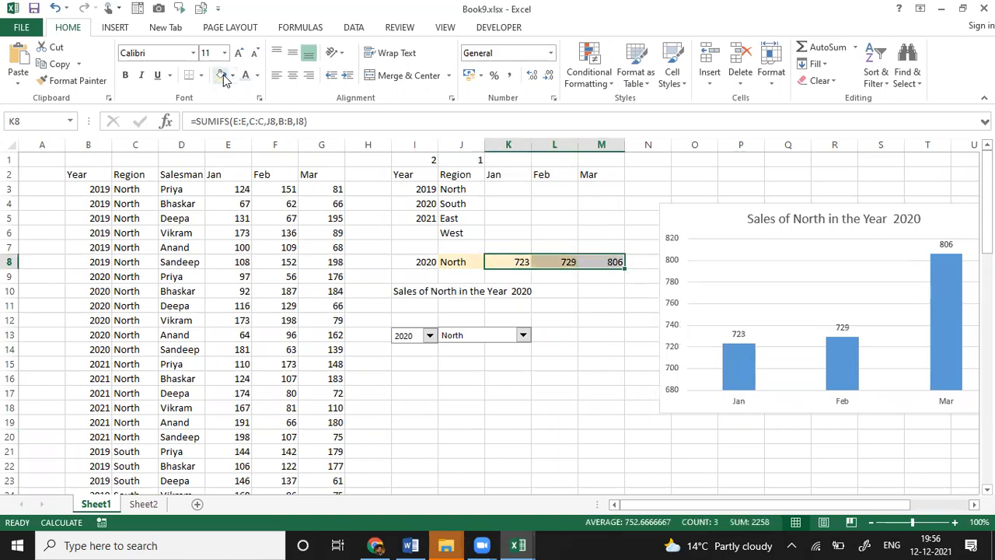
click(428, 364)
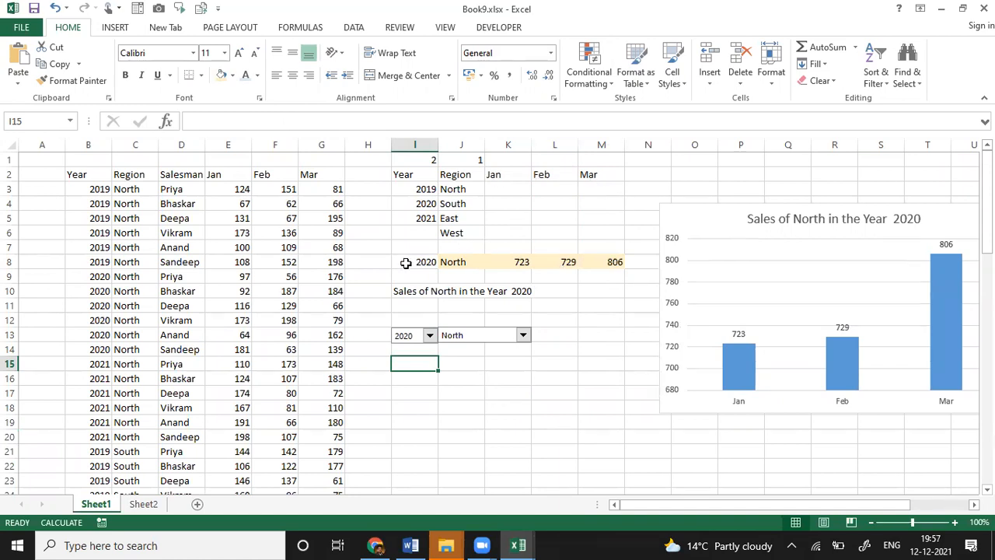
drag(403, 261, 614, 267)
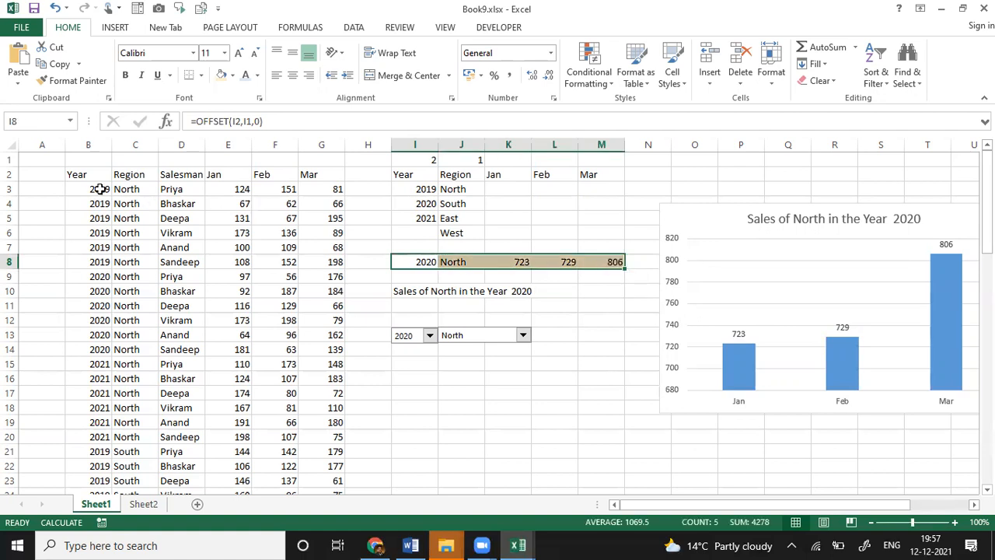
drag(93, 189, 255, 412)
click(439, 425)
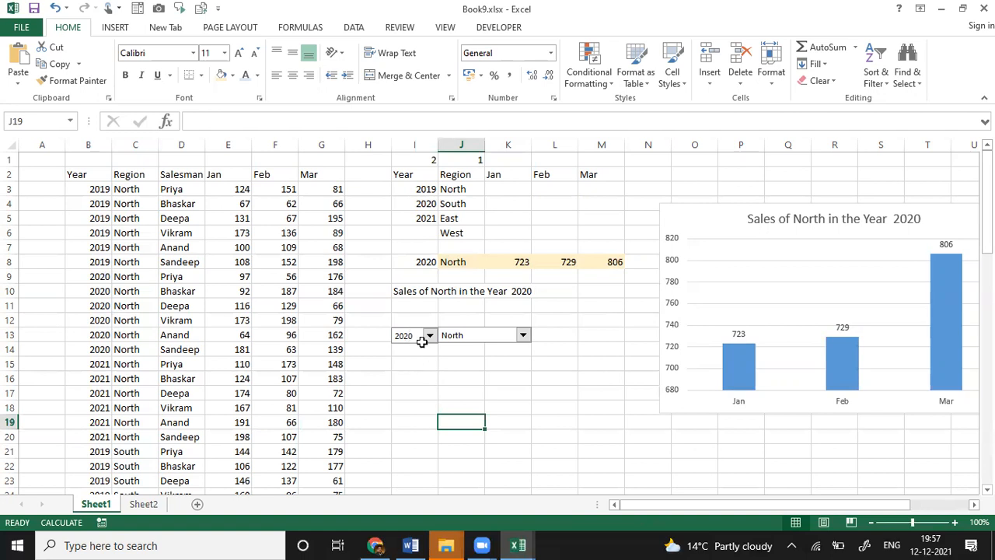
Step: Label the two selectors by entering Year in cell I12 and Region in cell J12
click(420, 318)
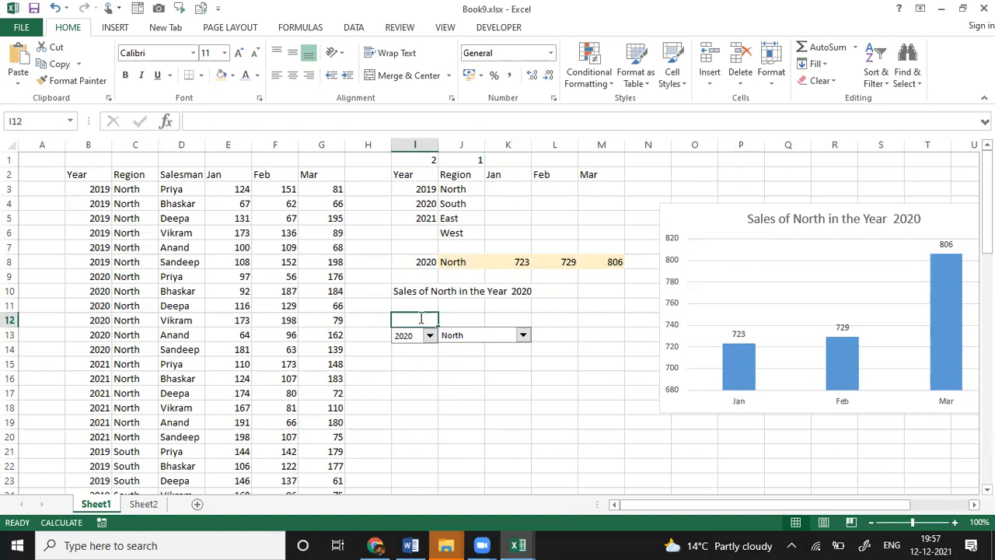
text(YEar)
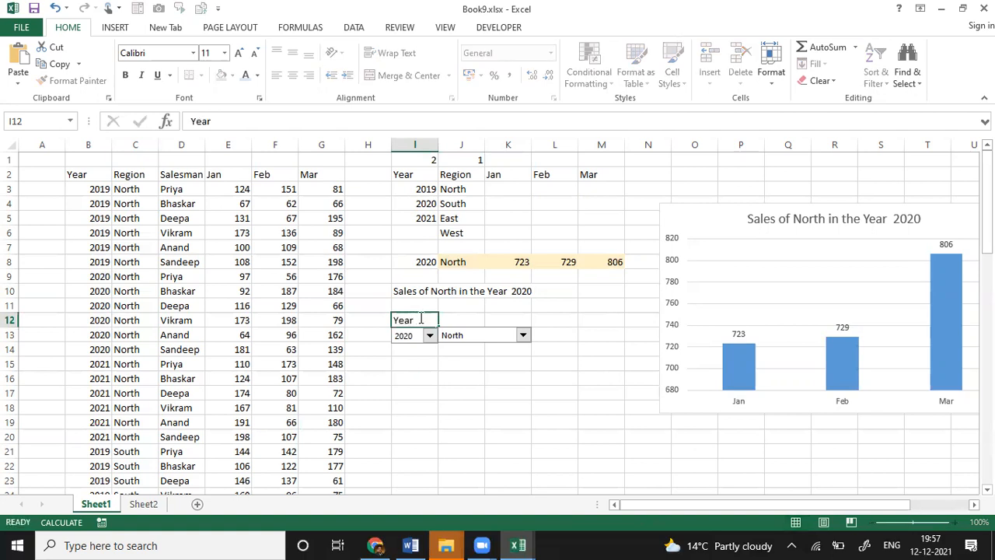
key(Tab)
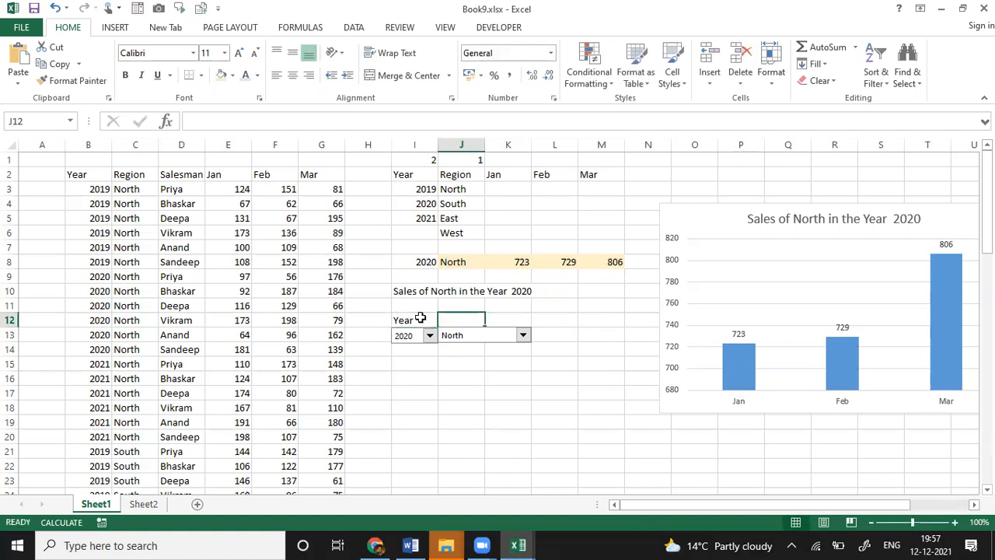
text(Region)
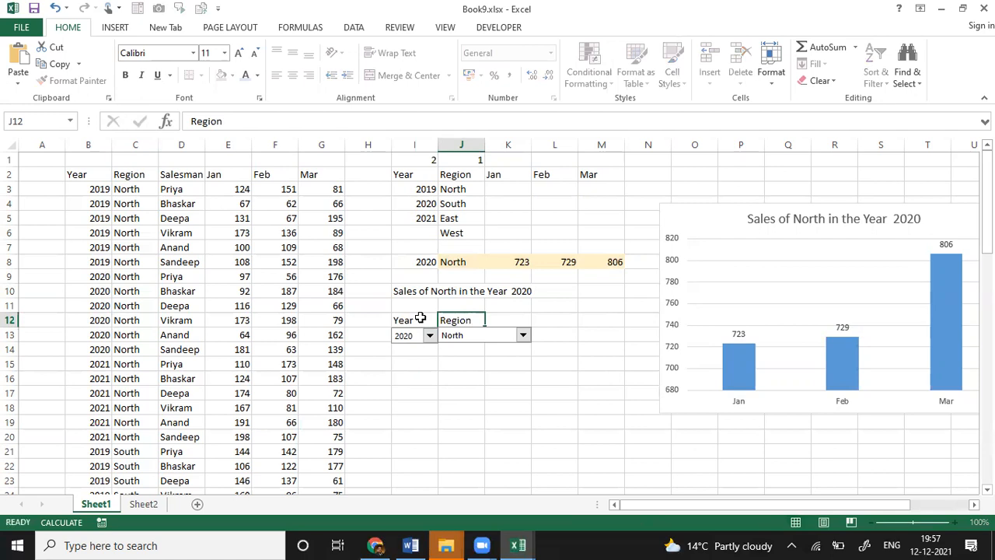
key(Return)
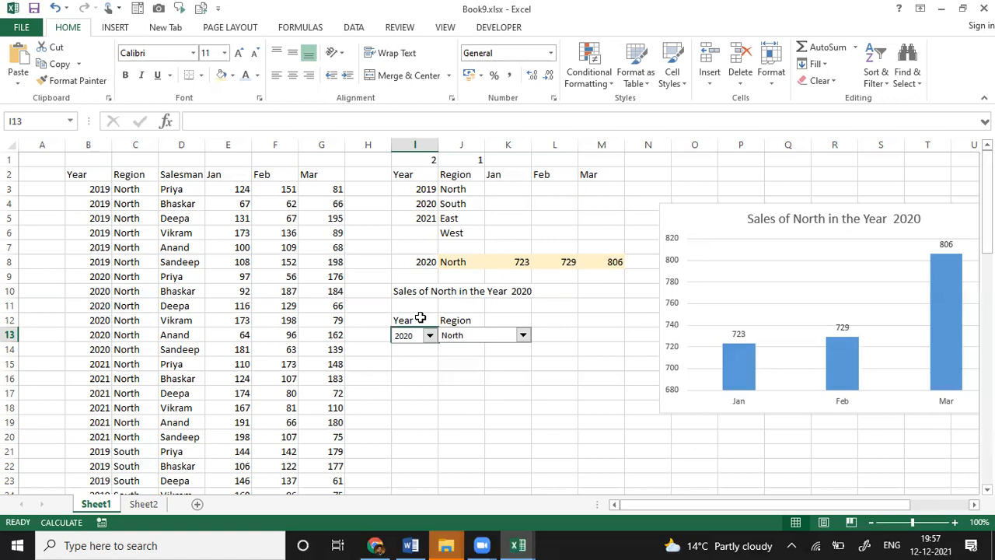
click(447, 375)
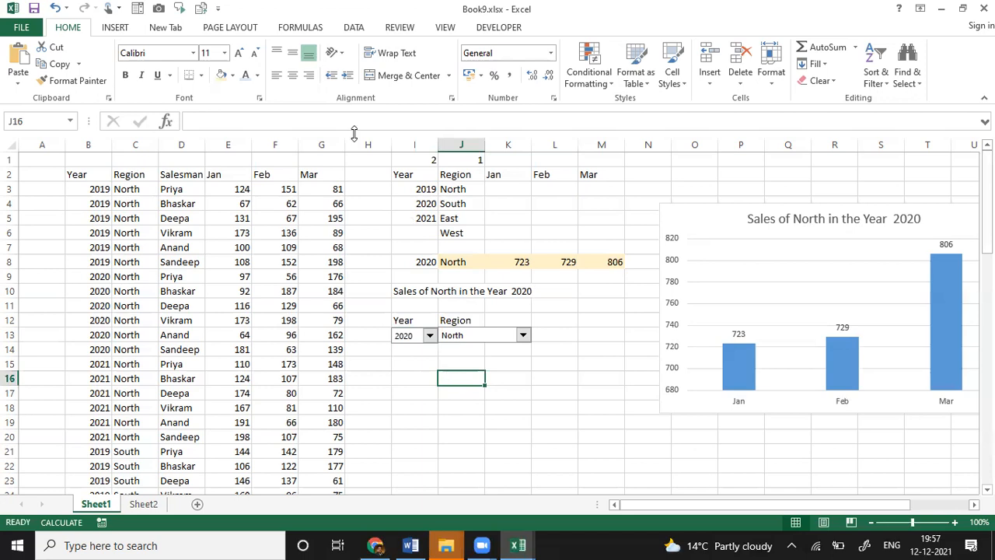
Step: Insert a combo box form control below the existing selectors and position it on row 19, starting at column I
click(498, 27)
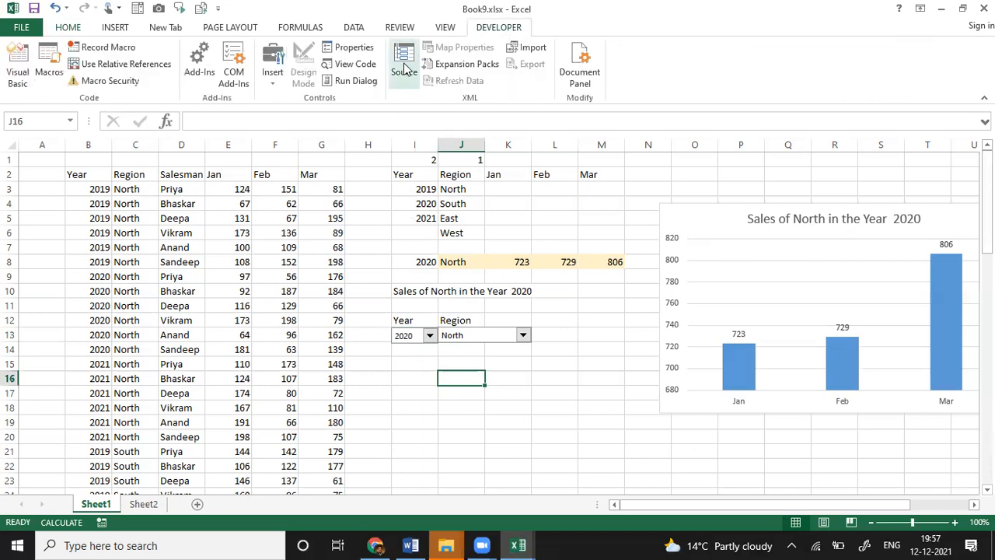
click(273, 78)
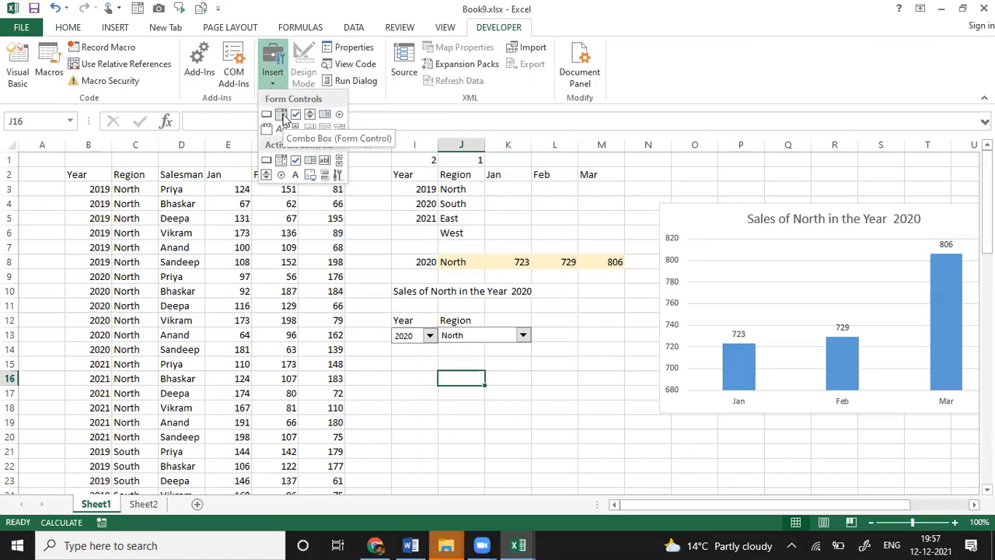
click(281, 115)
mouse_move(397, 385)
mouse_down()
mouse_move(409, 404)
mouse_move(508, 399)
mouse_up()
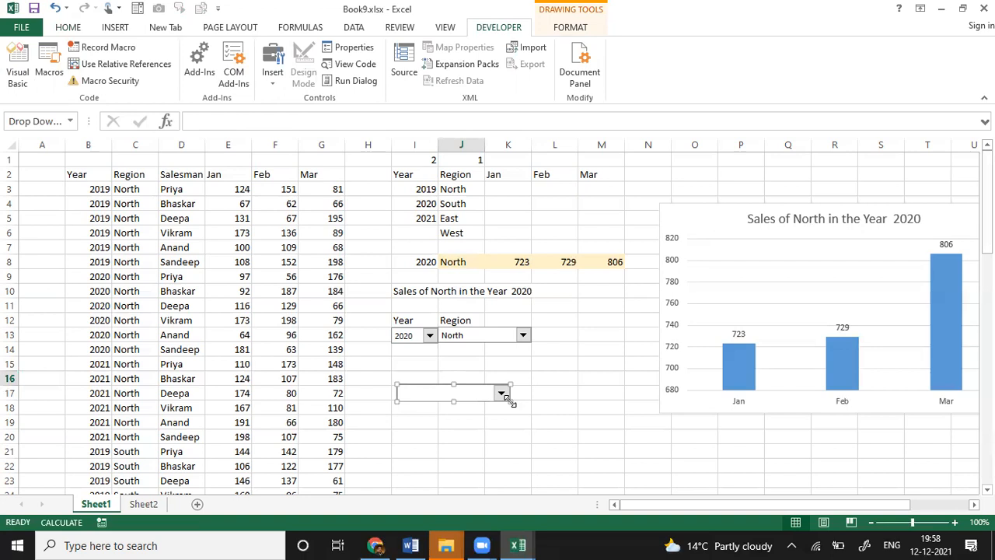
drag(472, 398, 467, 428)
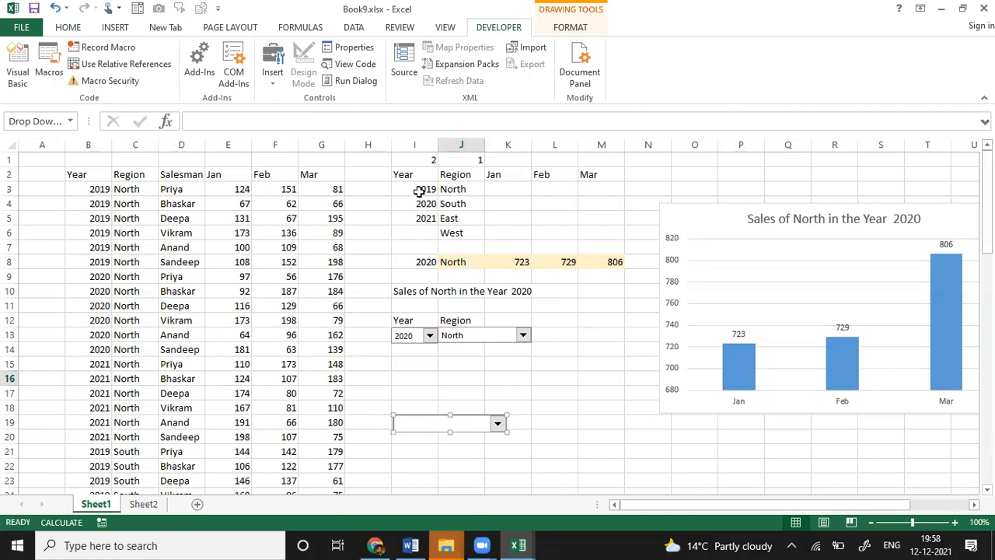
Step: Set the new combo box's input range to $I$3:$I$5 and its cell link to $I$1
right_click(498, 428)
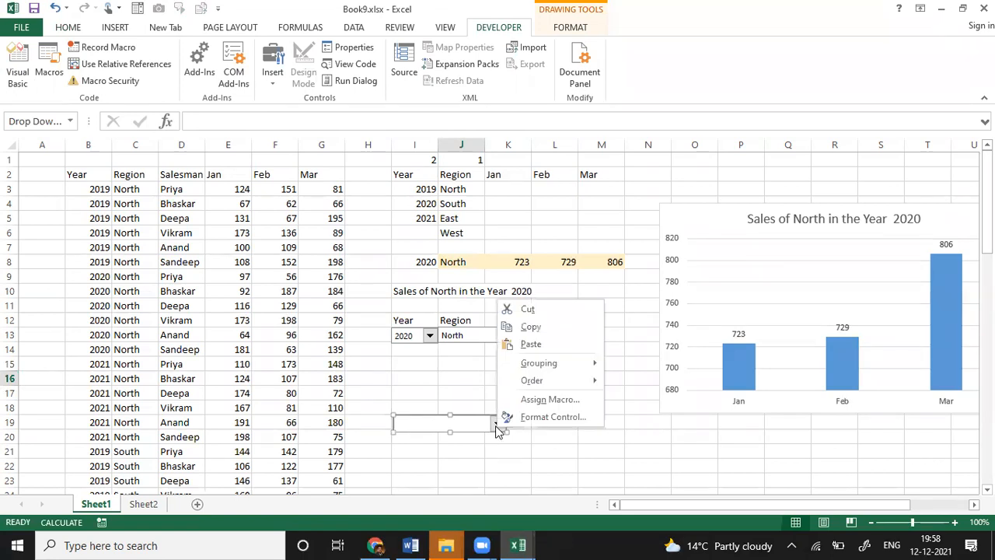
click(558, 418)
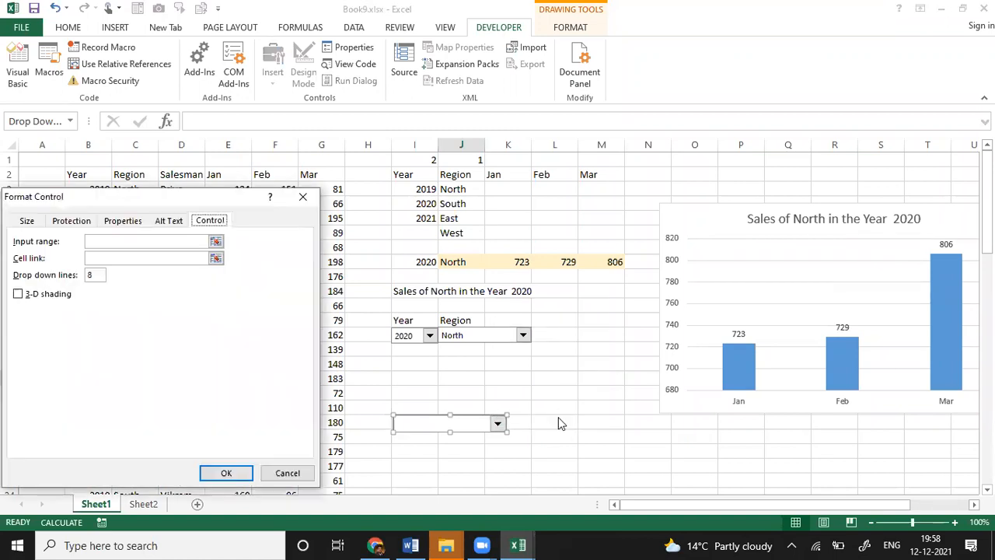
click(119, 240)
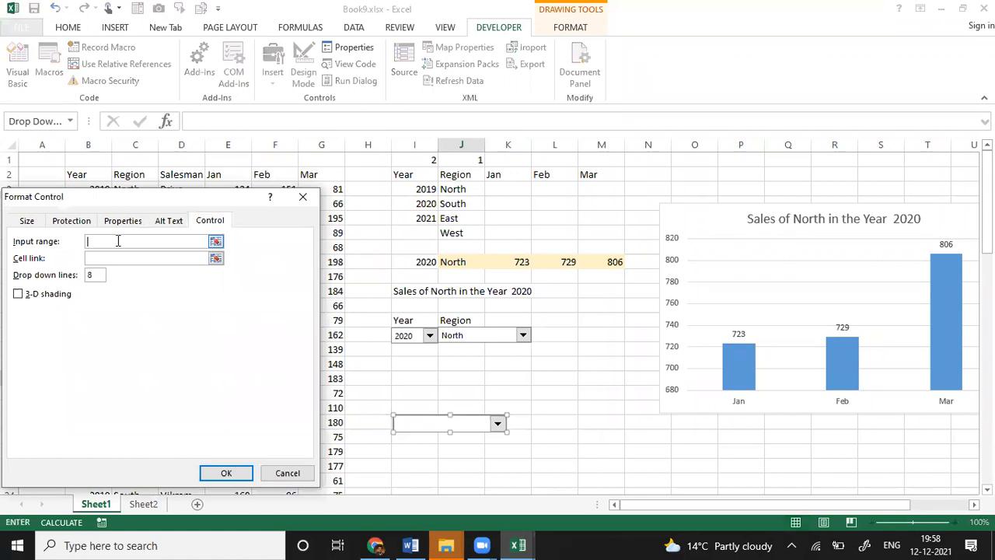
drag(426, 193, 426, 220)
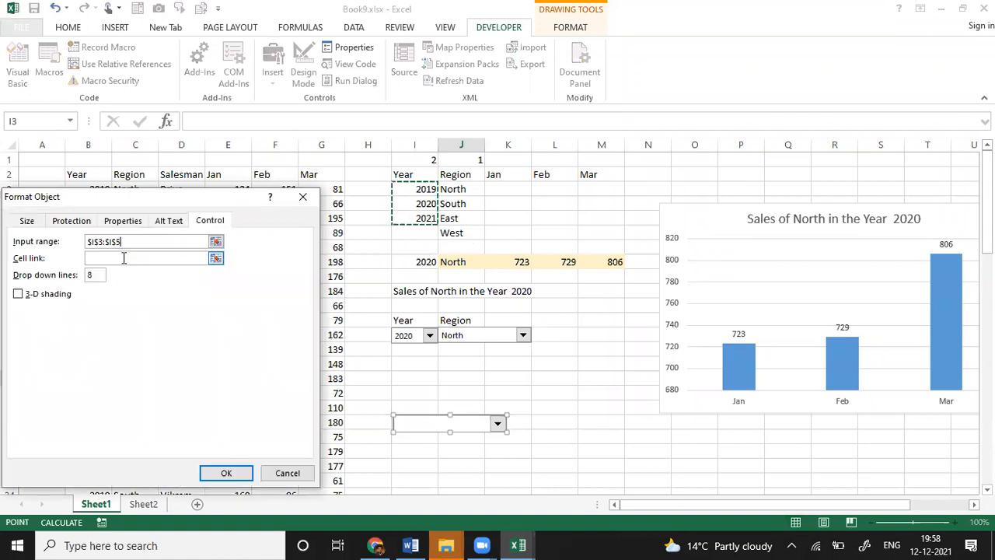
click(124, 259)
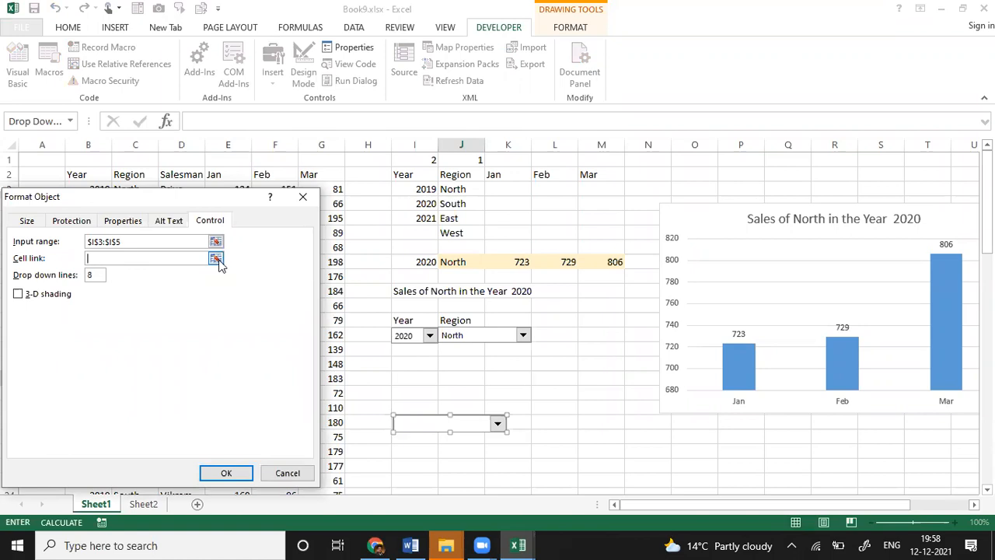
click(428, 160)
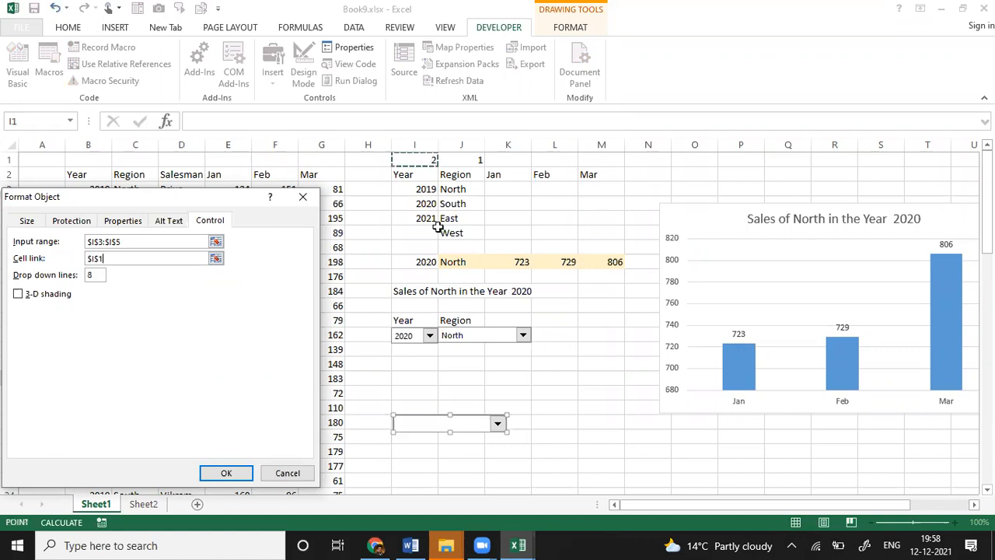
click(225, 474)
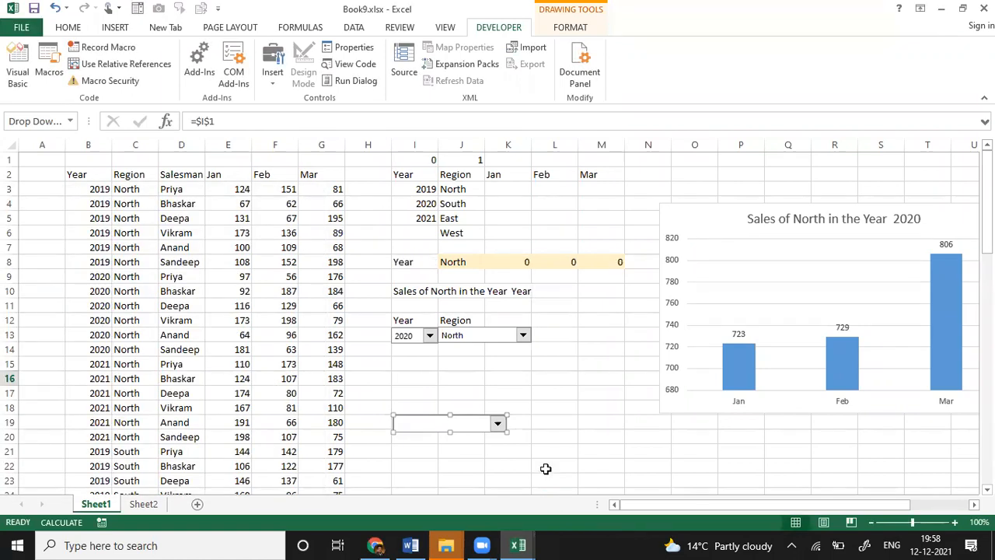
Step: Test the new year combo box with 2019 and 2021, and check the year formula in cell I8
click(499, 424)
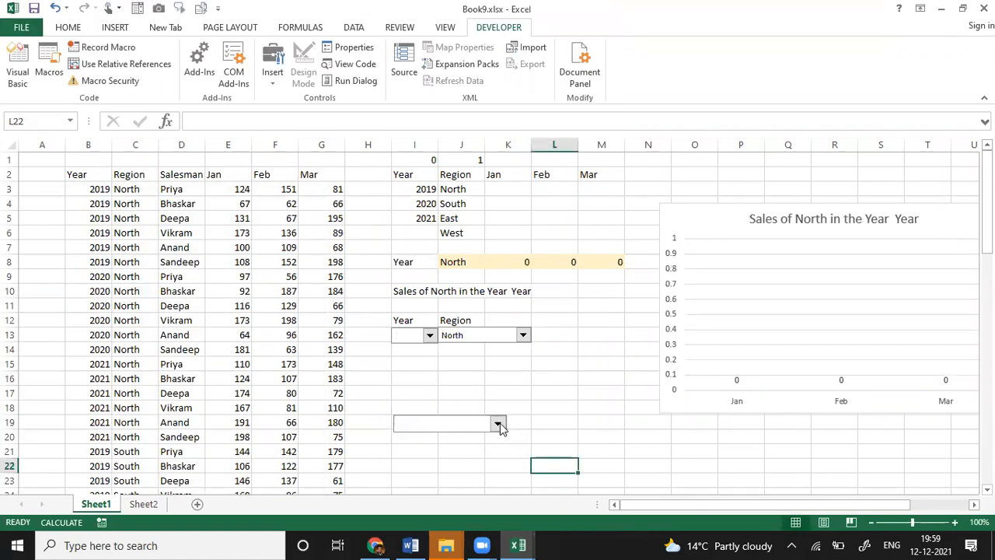
click(500, 422)
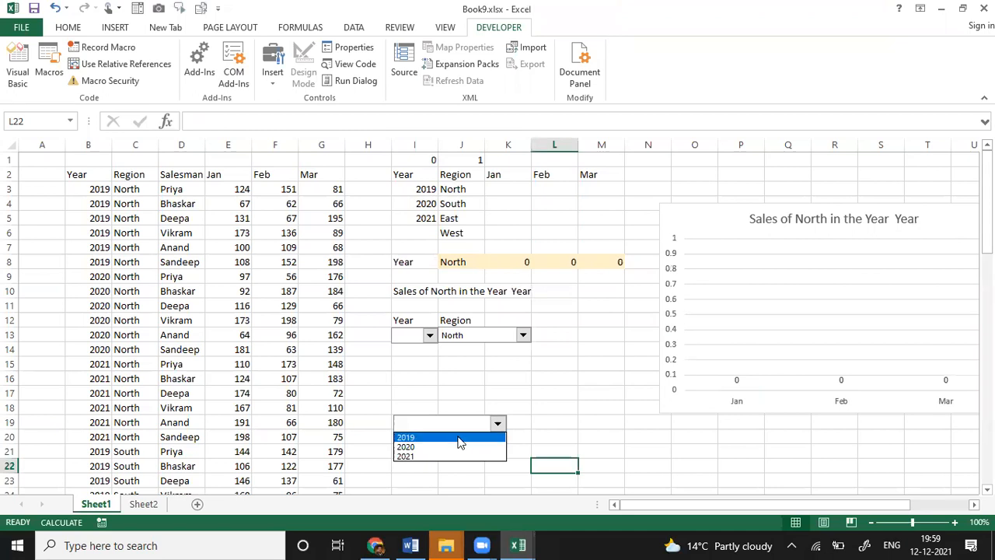
click(458, 439)
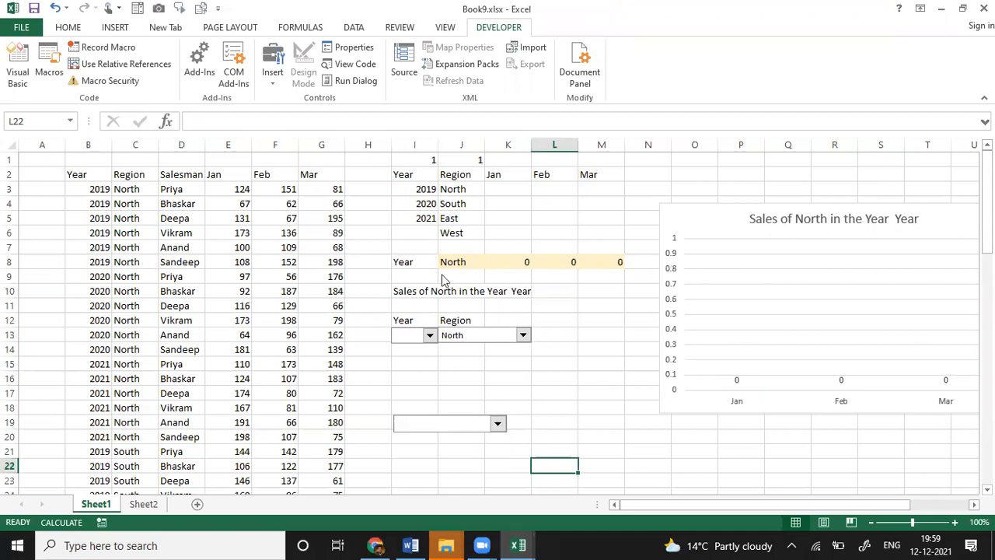
click(427, 163)
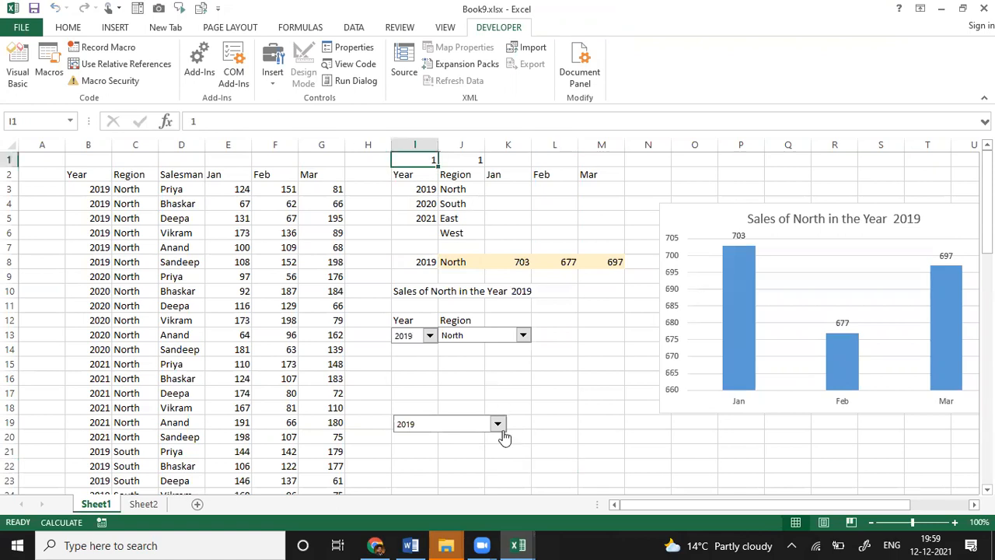
click(499, 427)
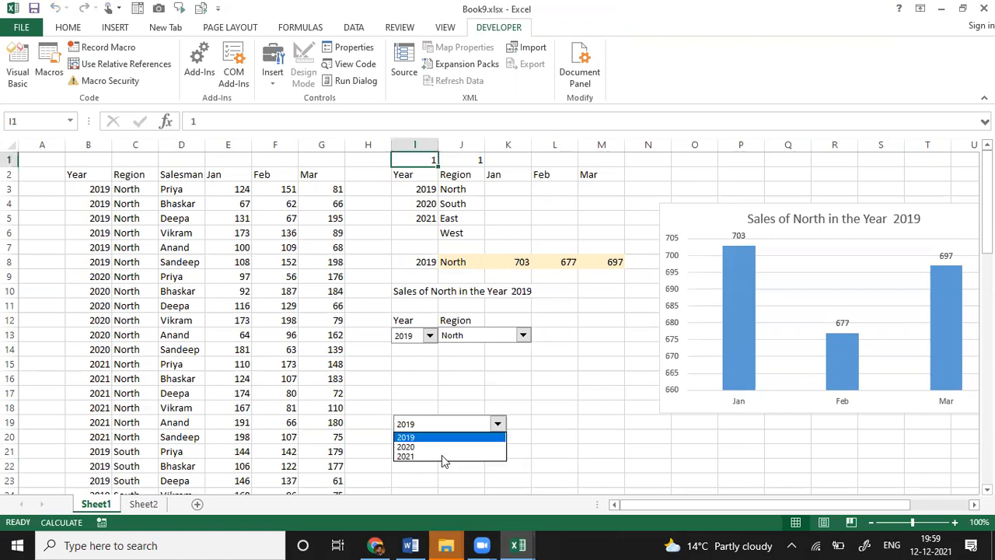
click(442, 457)
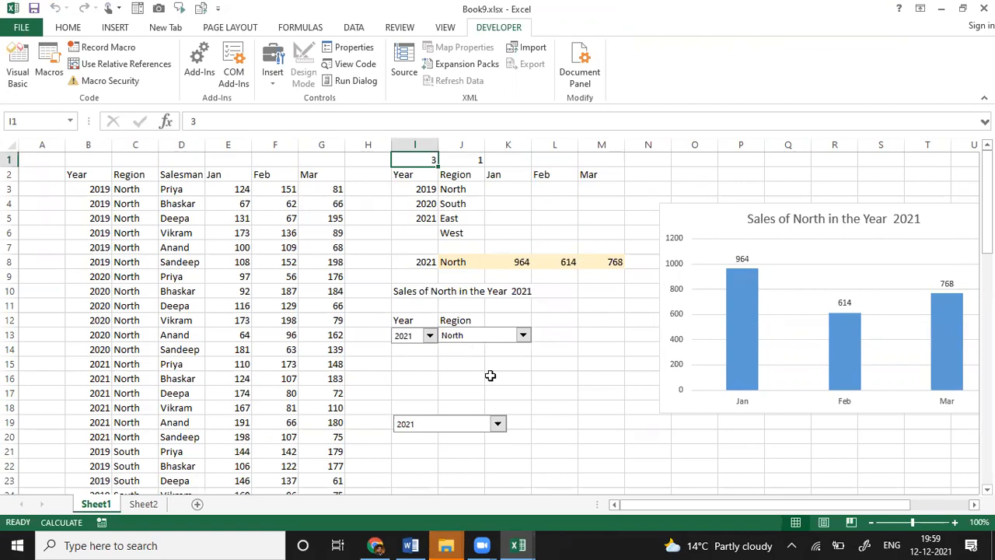
key(ctrl+Down)
key(ctrl+Down)
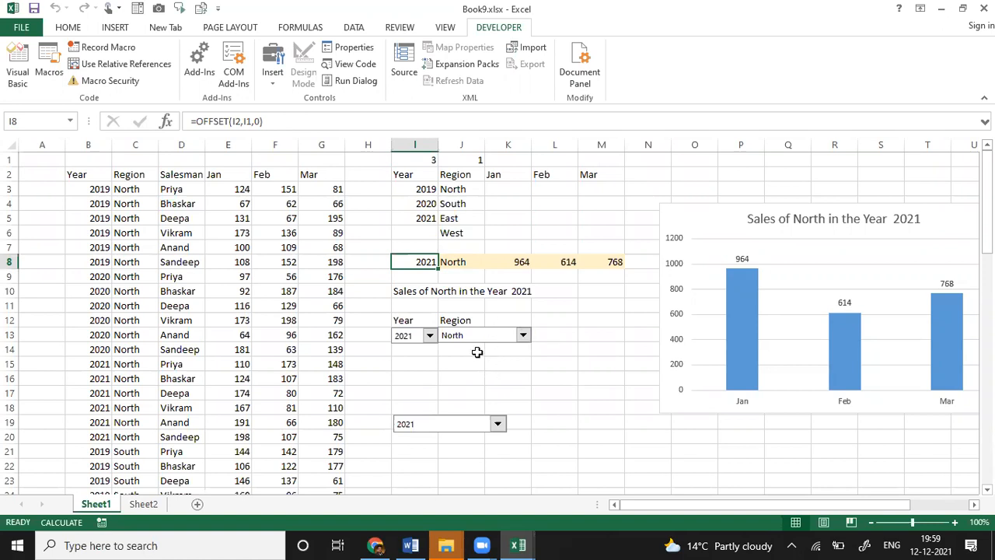
Step: Cut the old year and region combo boxes out of row 13
right_click(416, 342)
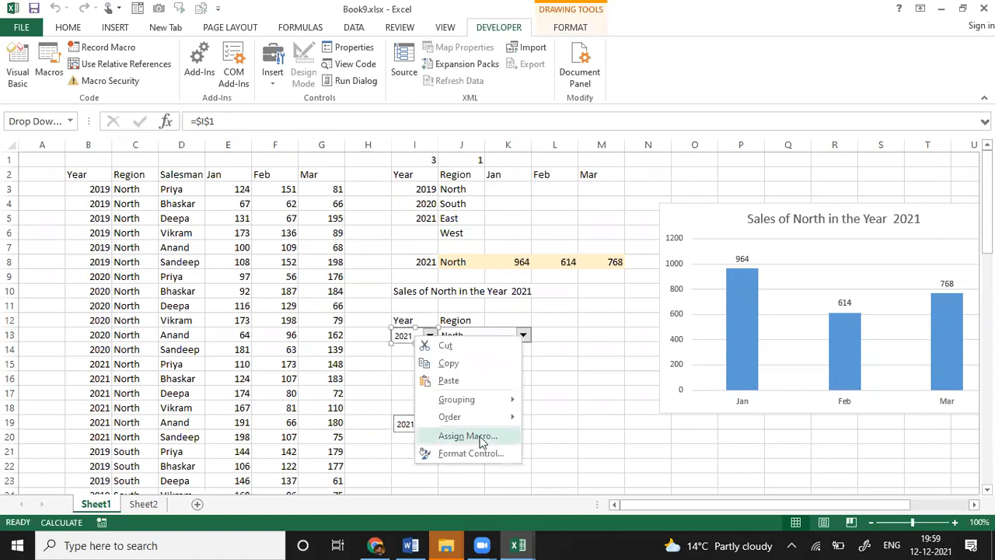
click(460, 345)
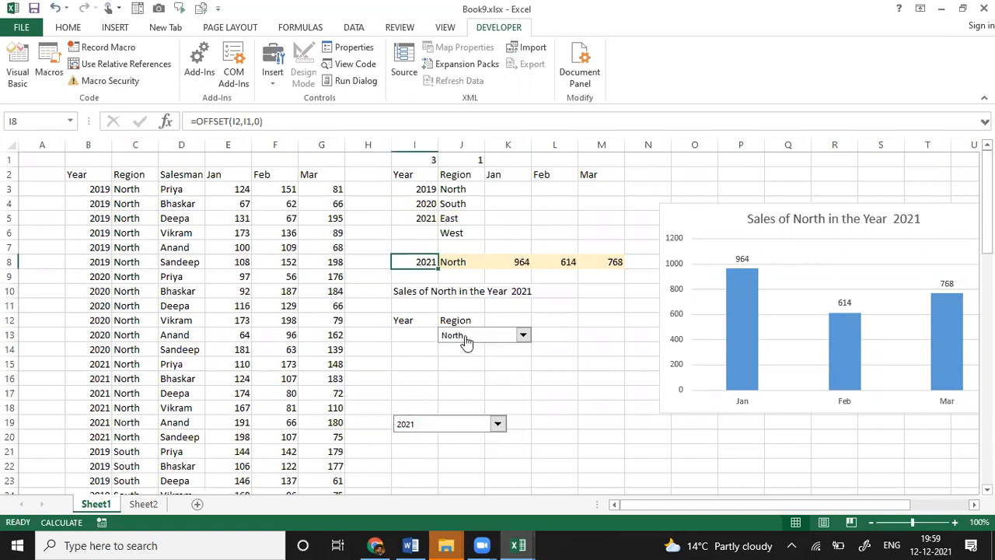
right_click(465, 342)
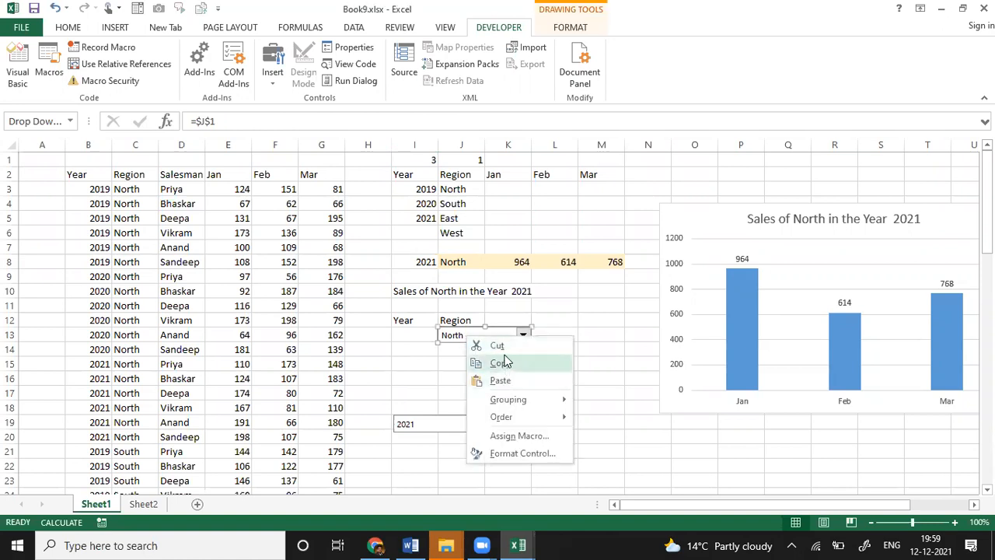
click(497, 346)
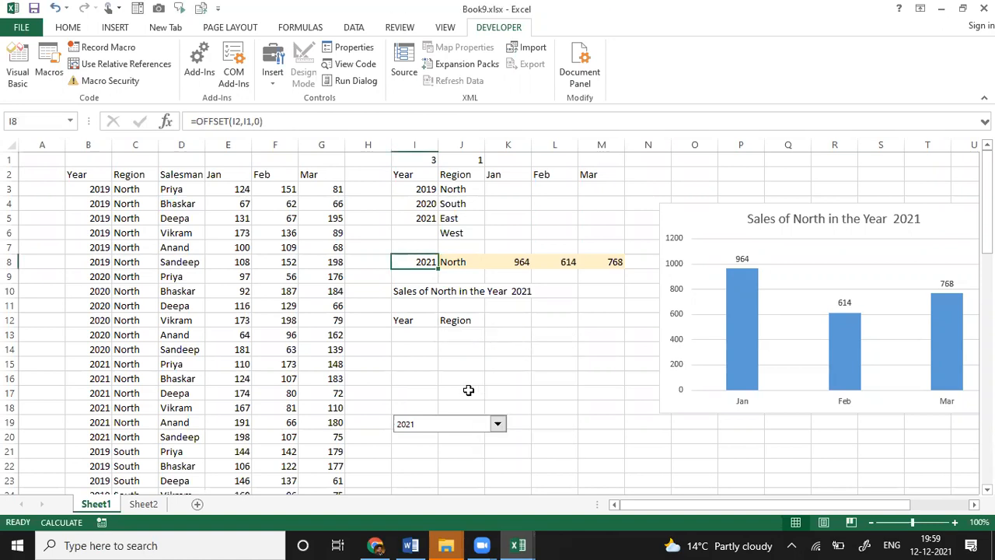
Step: Move the Year label from I12 to I18 and narrow the year combo box below it to about the width of column I
click(407, 320)
drag(424, 415, 425, 408)
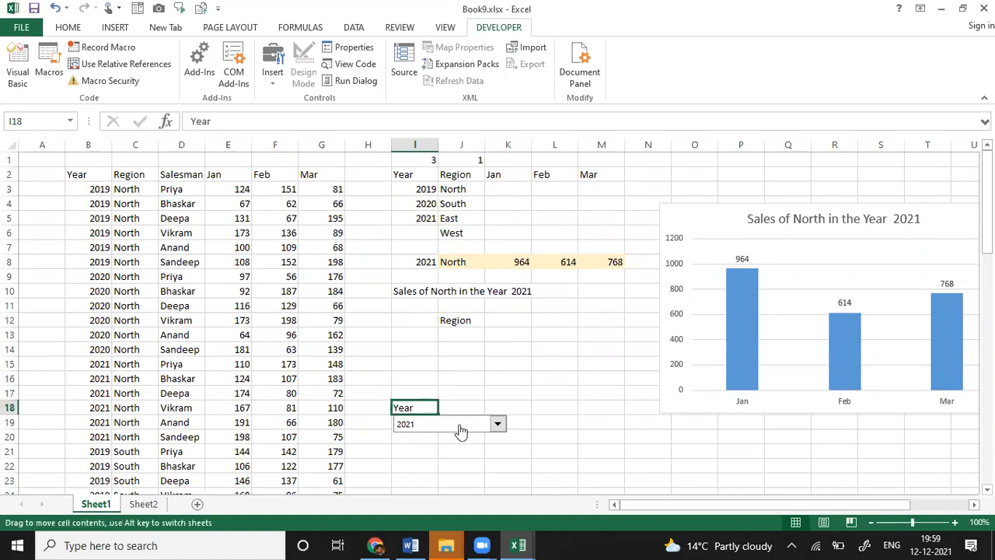
click(460, 430)
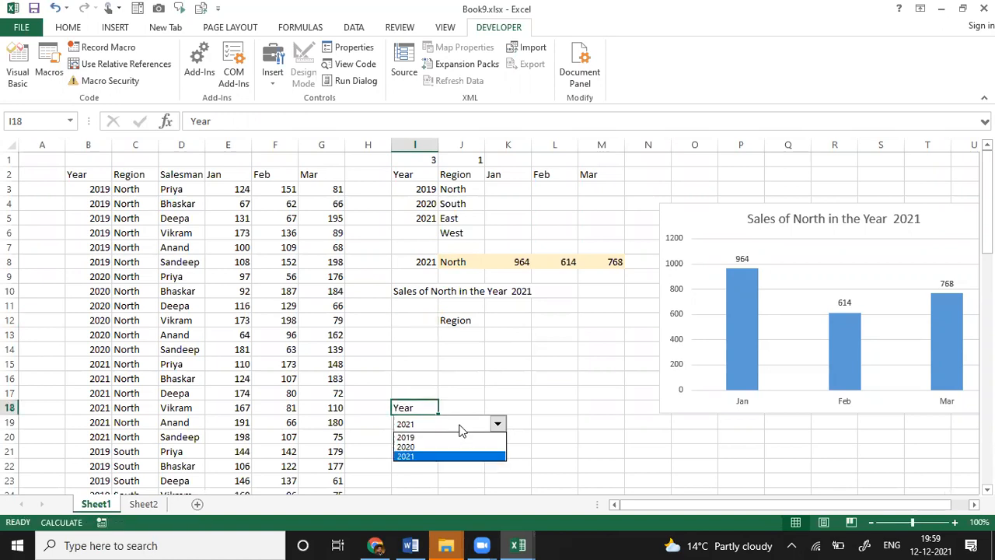
click(460, 423)
right_click(463, 425)
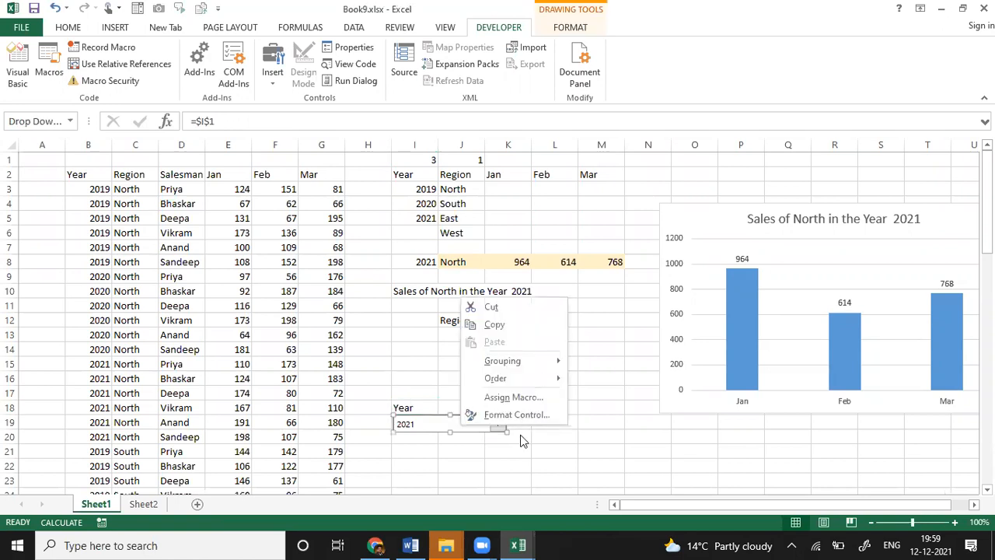
click(460, 425)
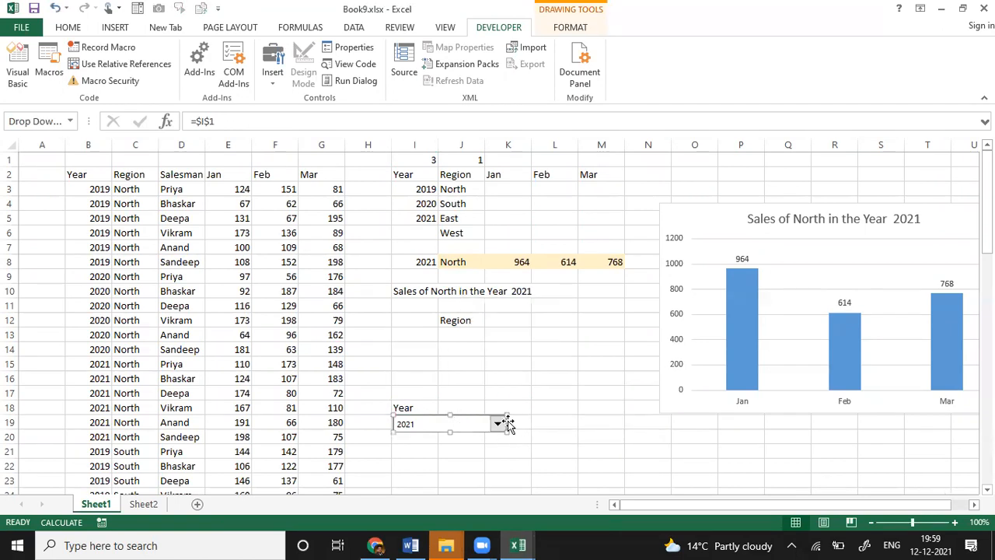
drag(449, 430, 442, 429)
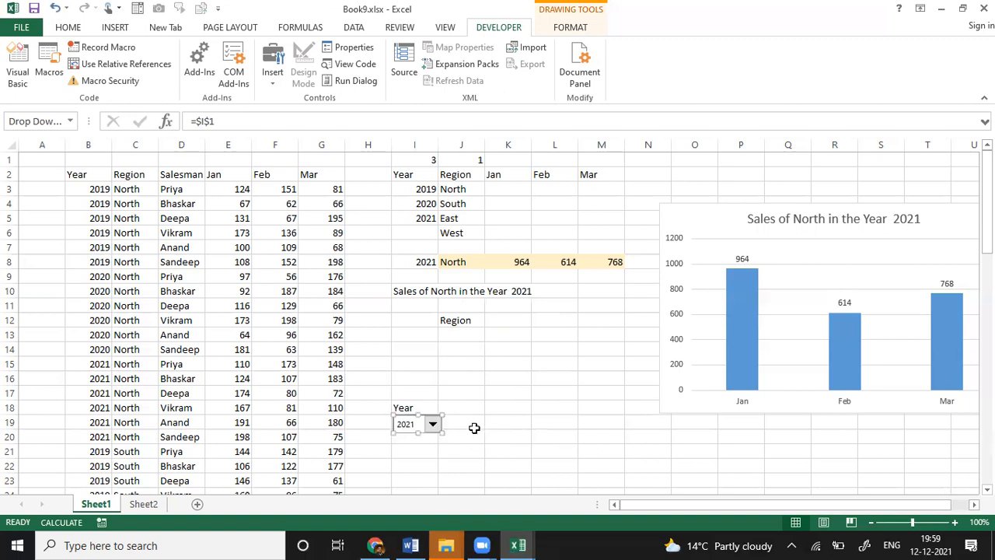
key(Escape)
Step: Move the Region label from cell J12 to K18
click(467, 319)
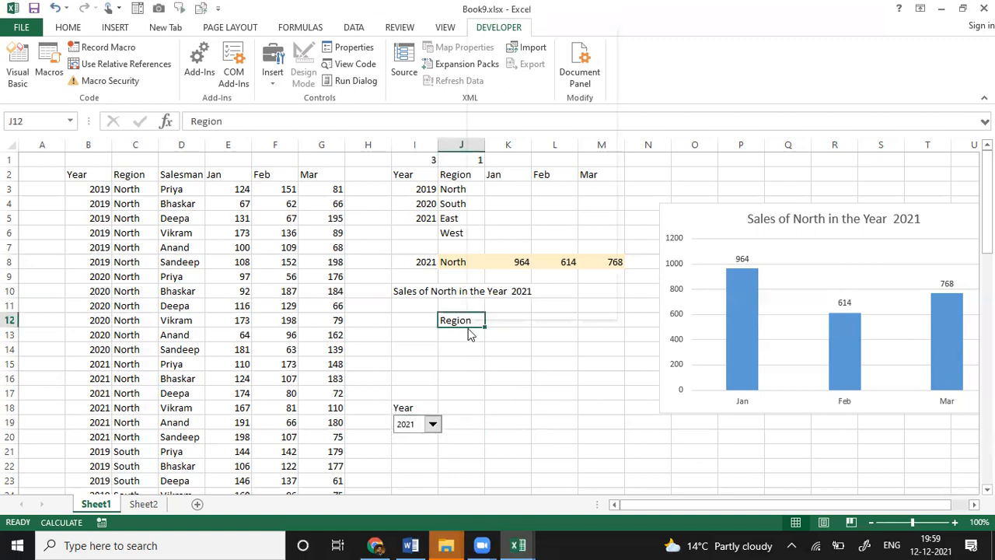
right_click(467, 324)
key(Escape)
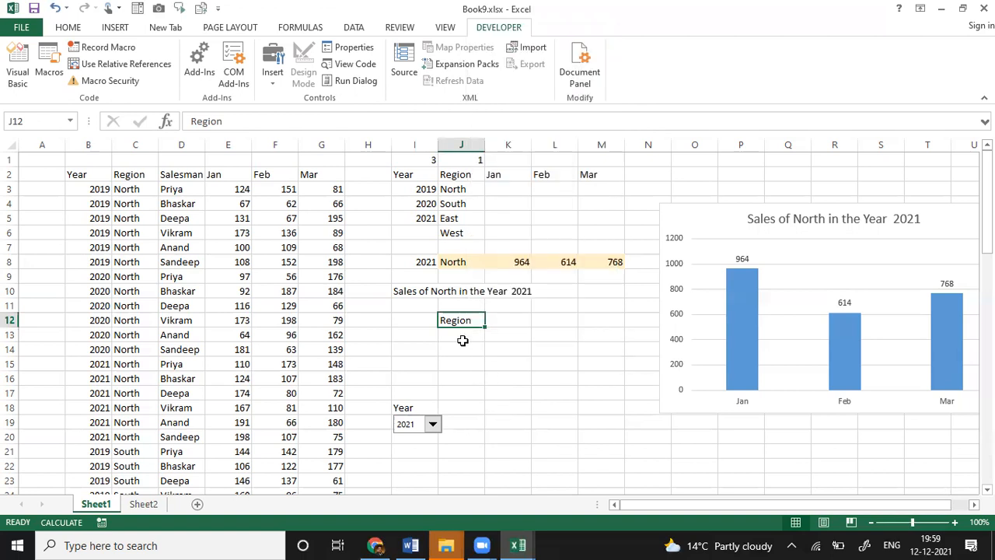
mouse_move(505, 426)
mouse_down()
mouse_move(506, 416)
mouse_move(503, 426)
mouse_up()
click(503, 423)
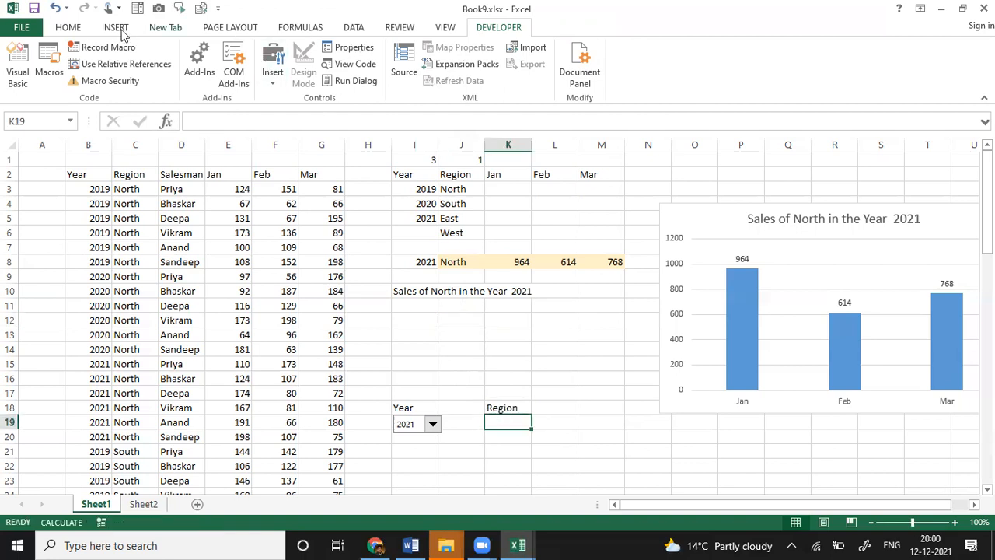
Step: Insert a combo box form control under the Region label, slightly wider than cell K19
click(276, 82)
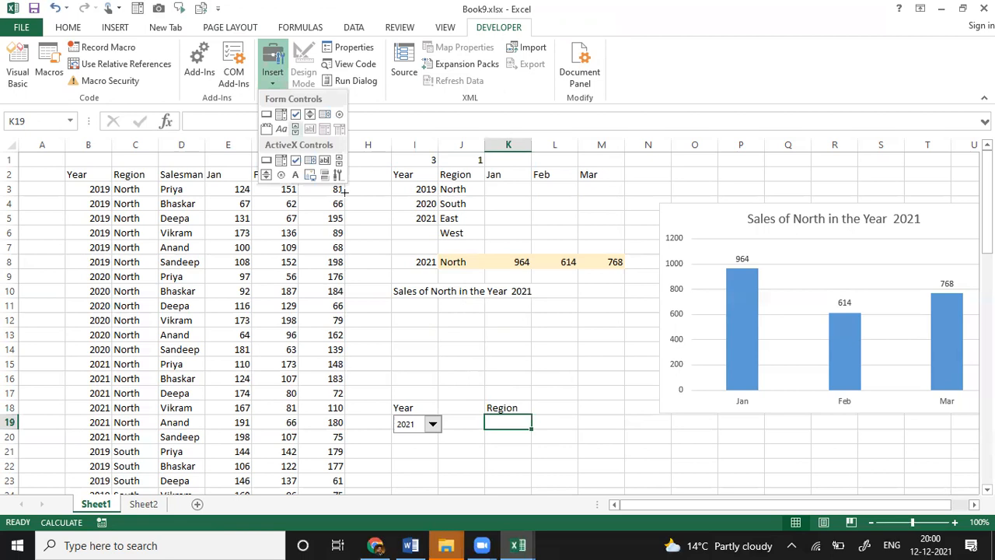
click(281, 115)
mouse_move(485, 416)
mouse_down()
mouse_move(491, 427)
mouse_move(541, 429)
mouse_up()
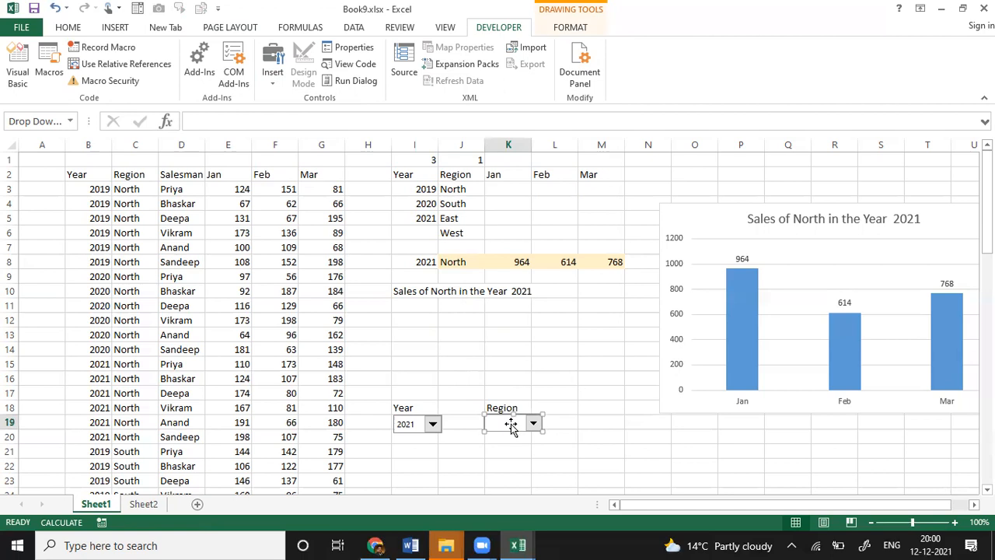
Step: Format the Region combo box with input range $J$3:$J$6 and cell link $J$1
right_click(512, 426)
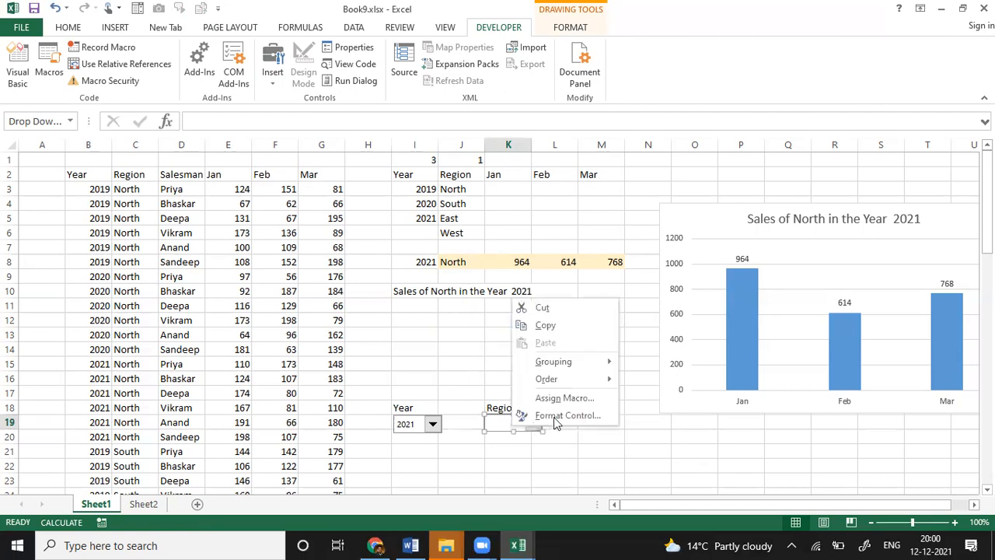
click(552, 415)
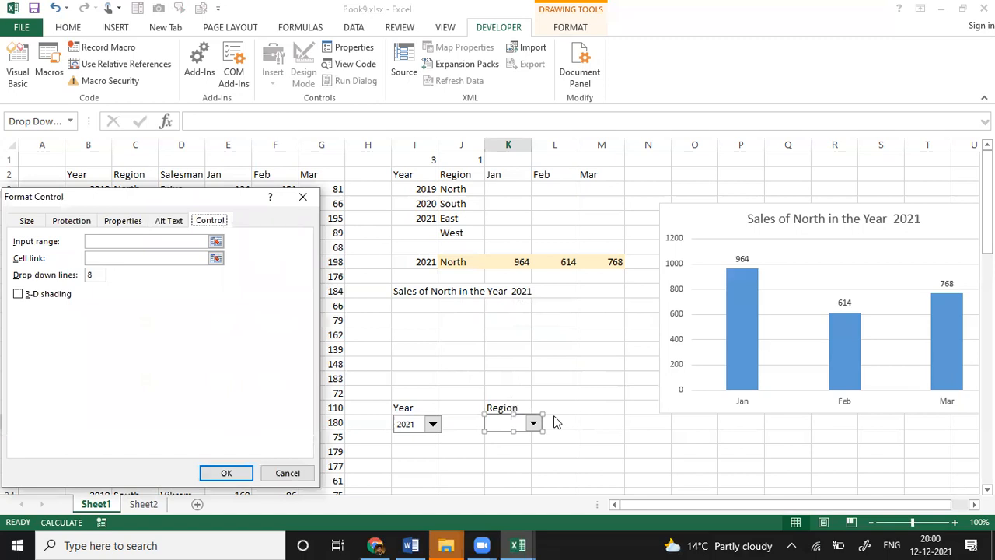
click(163, 239)
drag(455, 189, 465, 229)
click(175, 257)
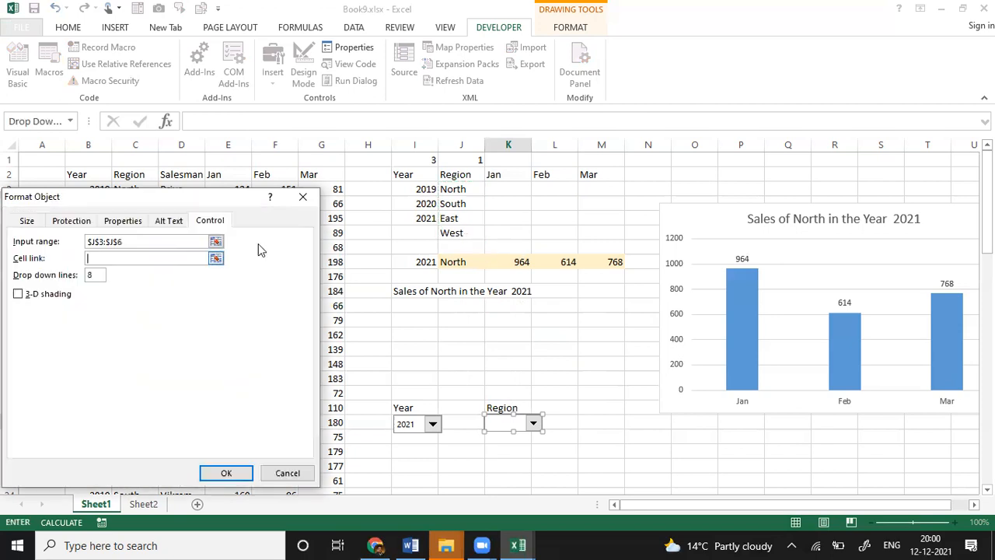
click(459, 162)
click(224, 474)
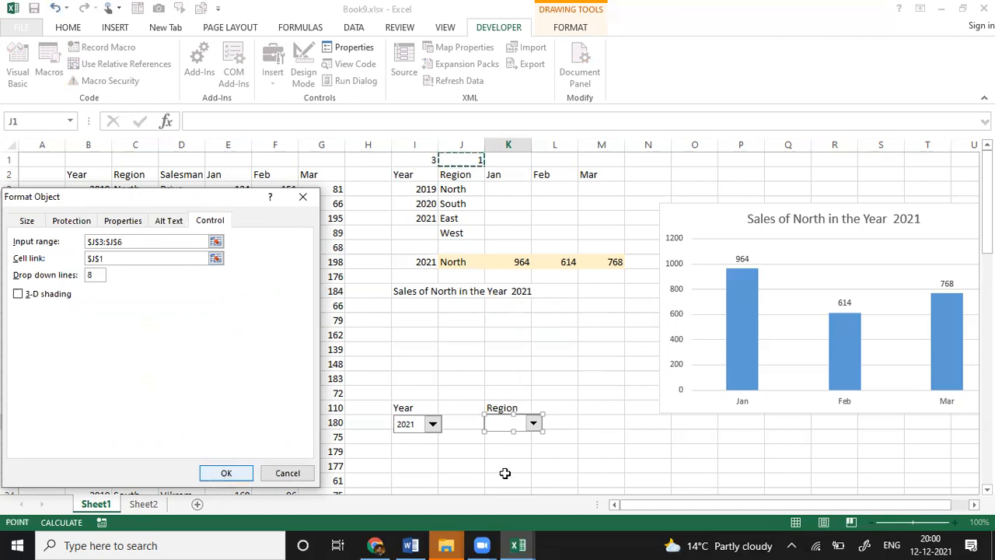
click(641, 457)
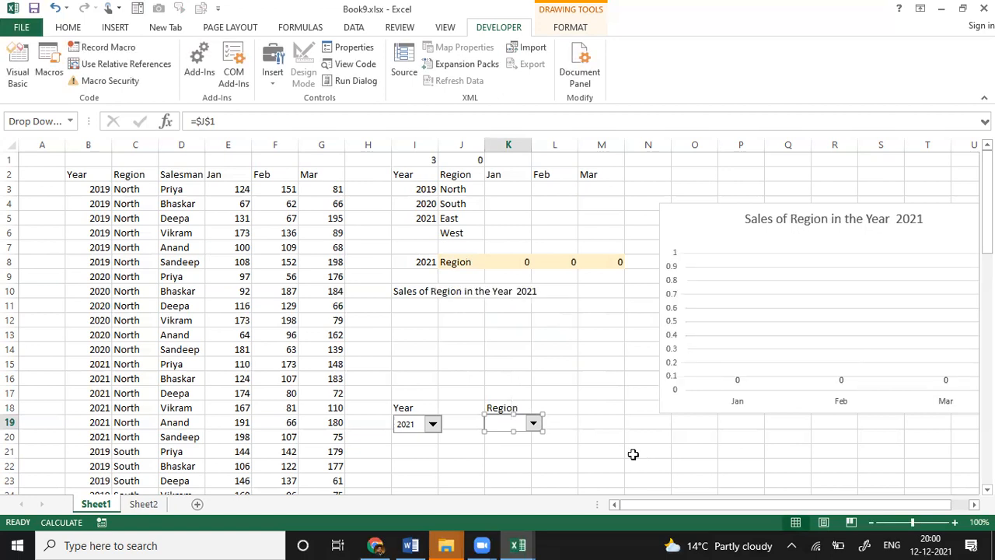
Step: Choose East in the Region combo box, and switch the selection to West
click(534, 425)
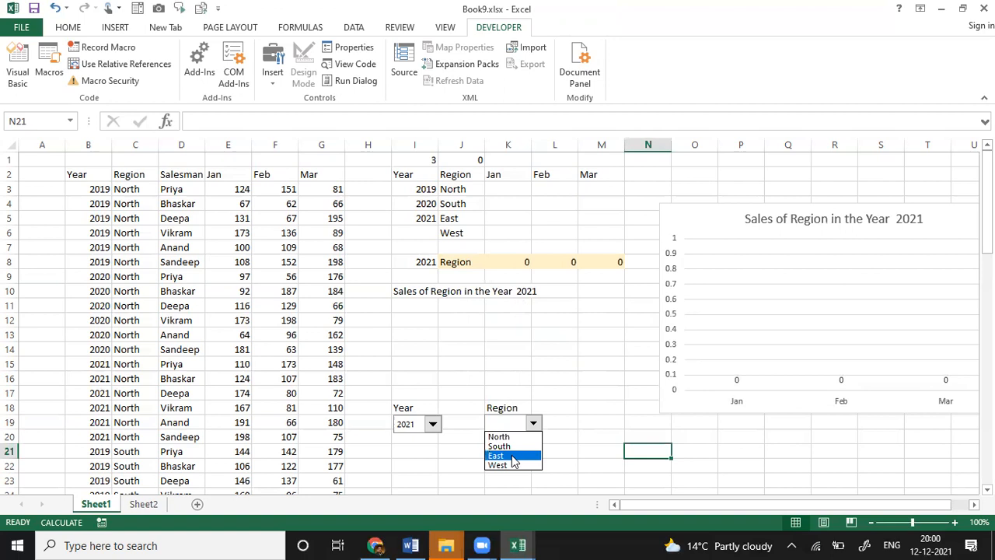
click(514, 457)
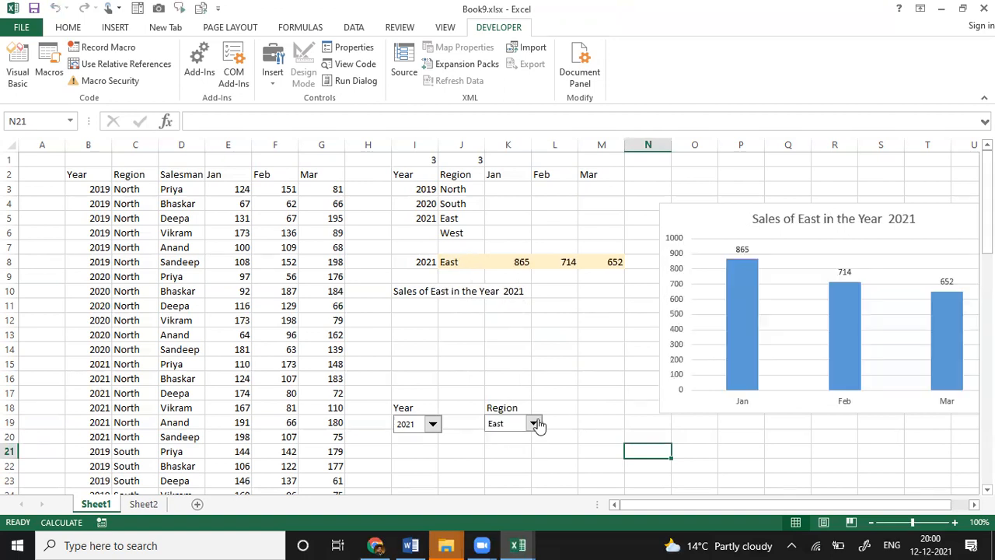
click(533, 424)
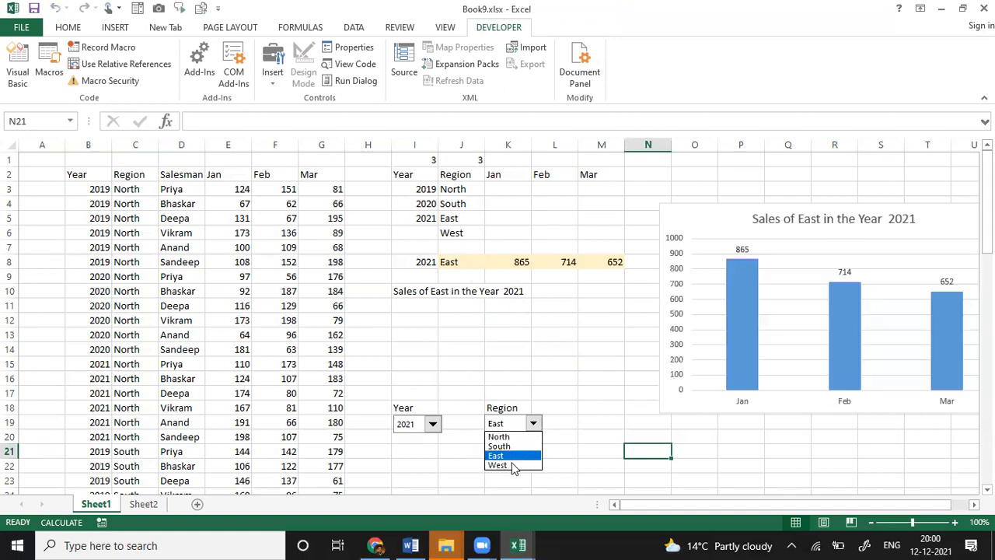
click(513, 465)
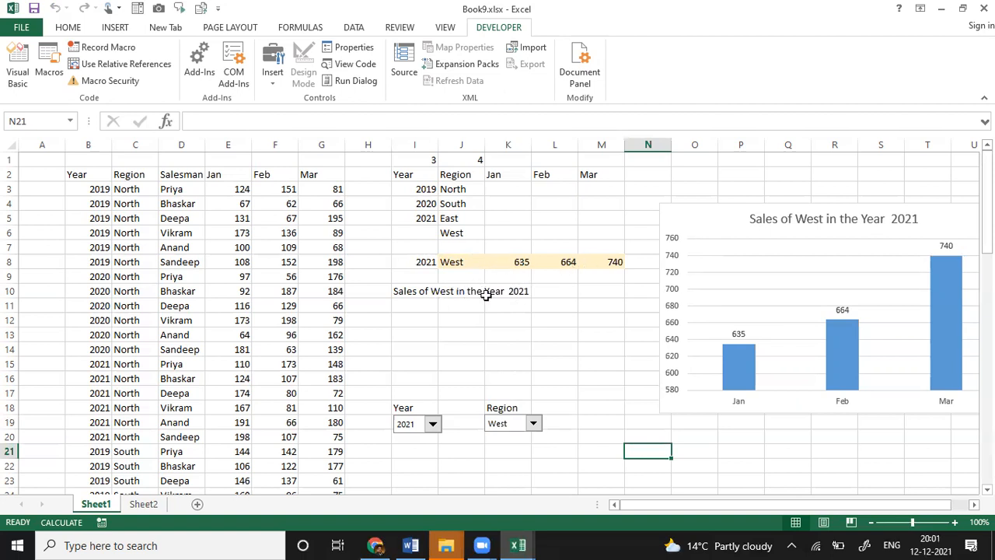
Step: Inspect the formulas in K8, I8 and J8, and enter =OFFSET(I2,I1,0) in cell I14
click(505, 261)
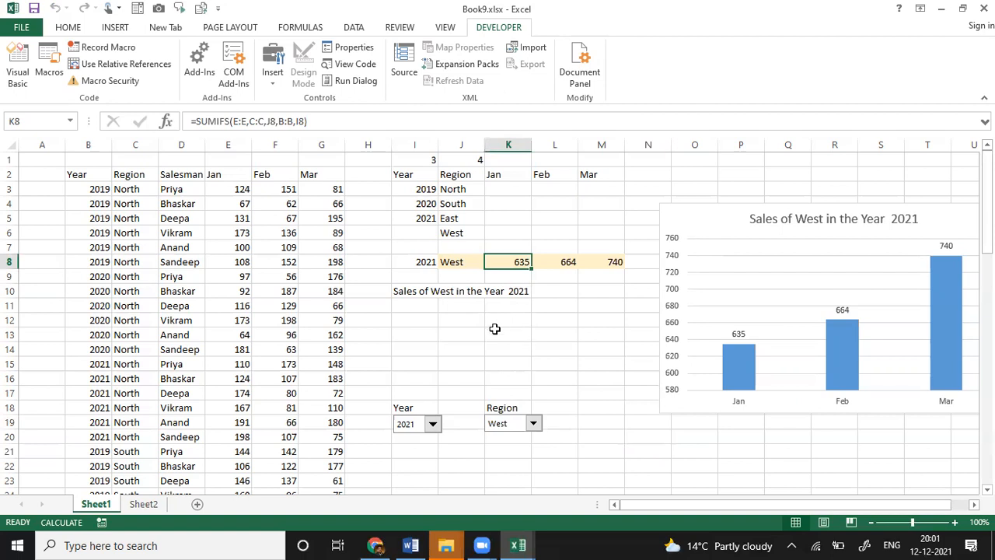
click(425, 262)
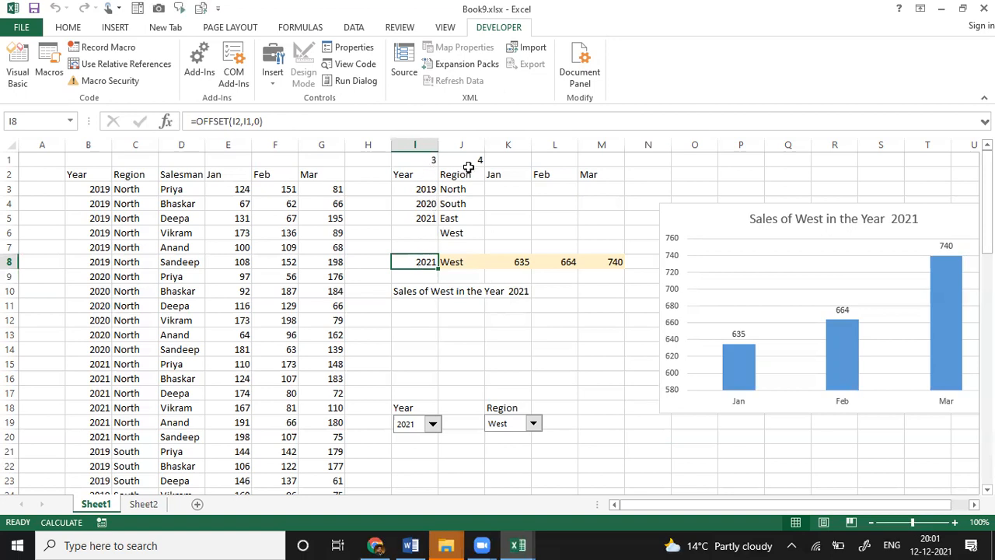
click(461, 260)
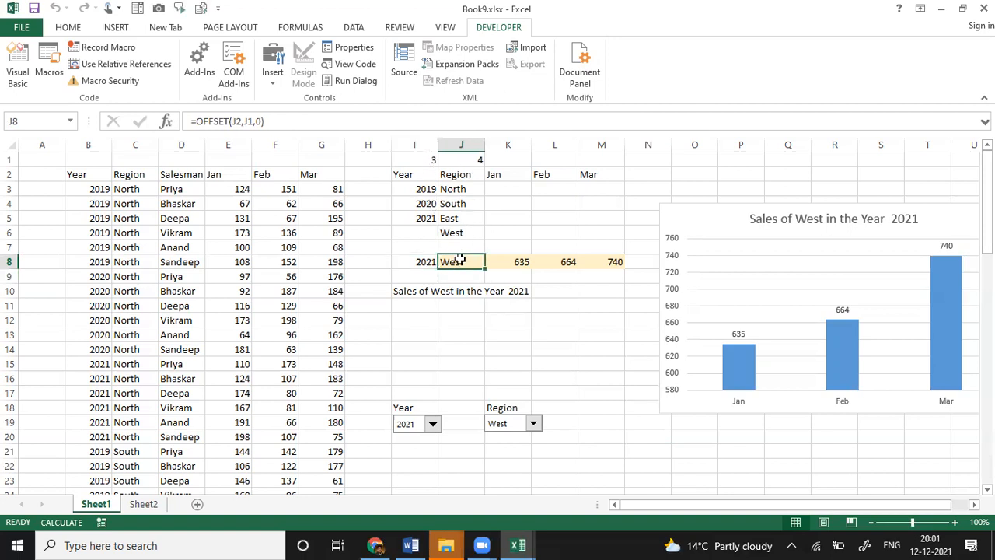
click(425, 347)
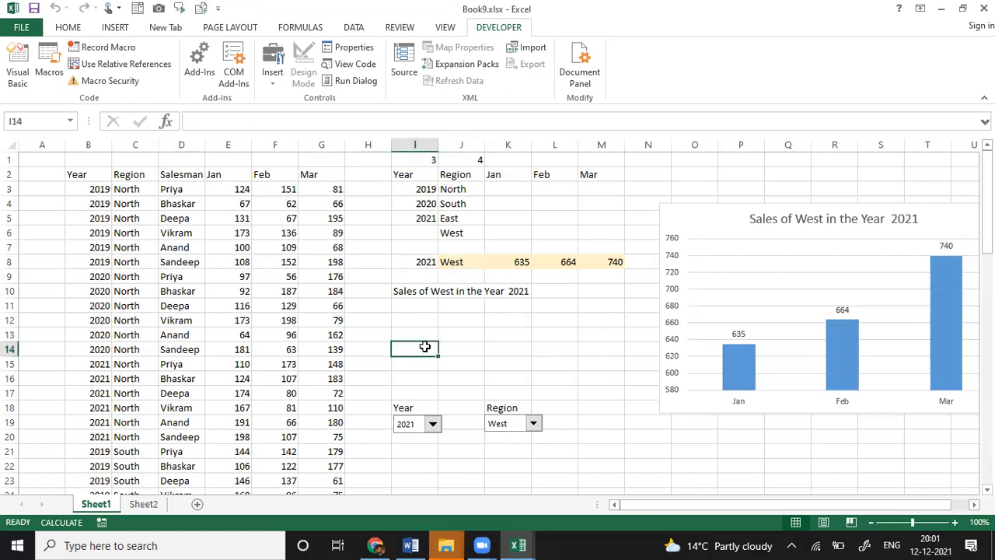
text(=offset)
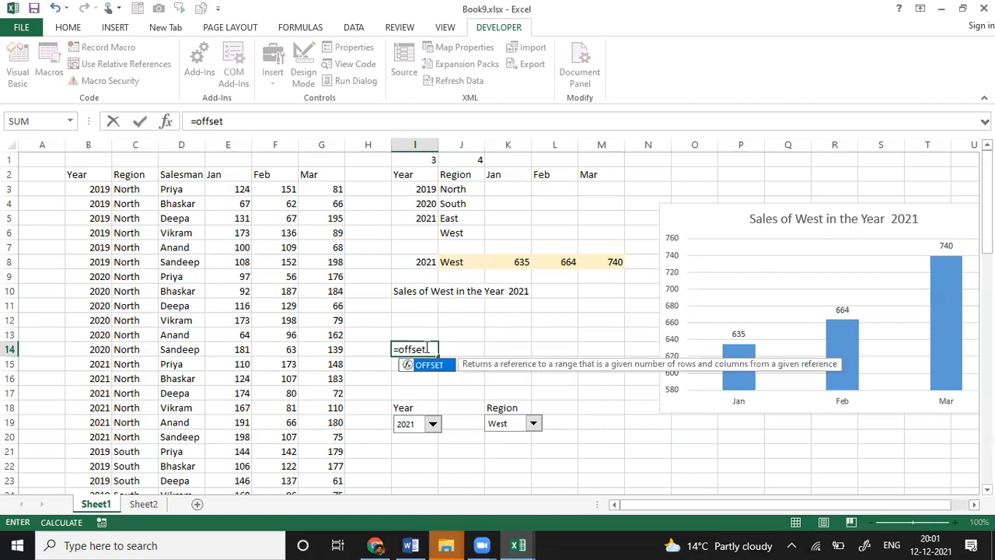
text(()
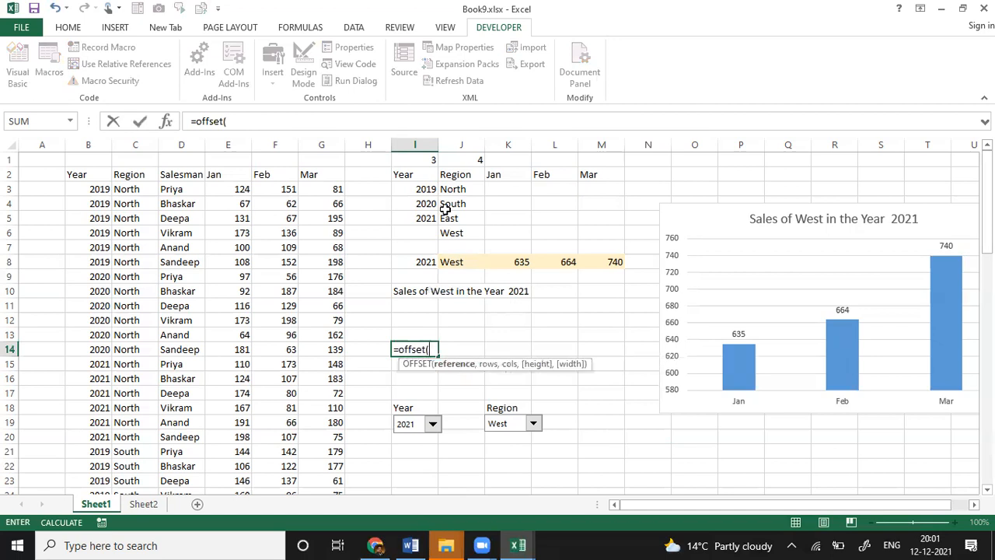
click(416, 174)
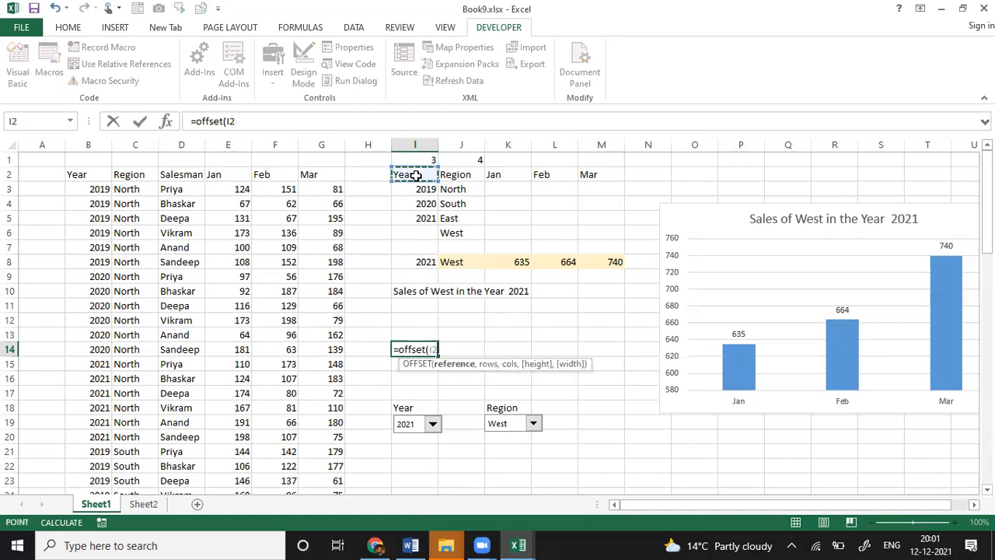
text(,)
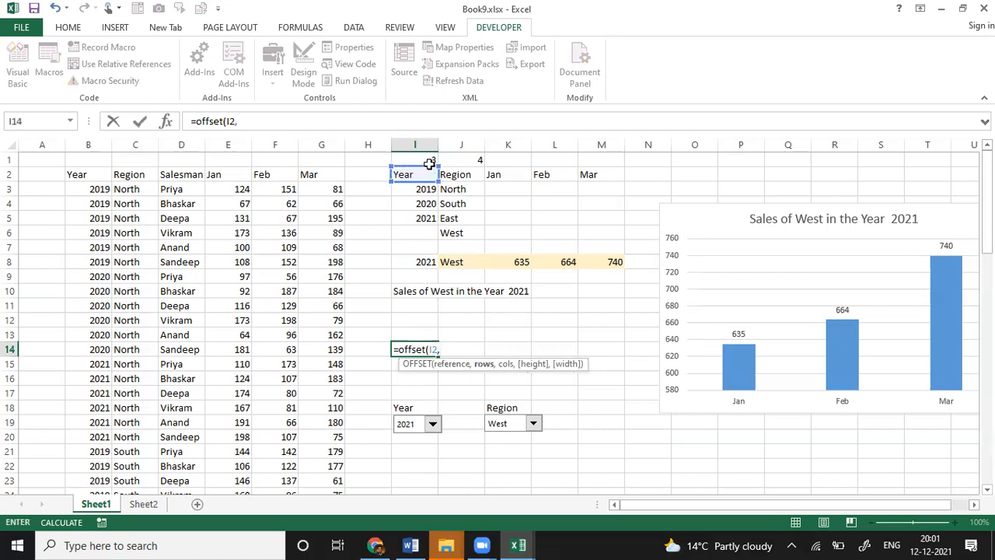
click(429, 160)
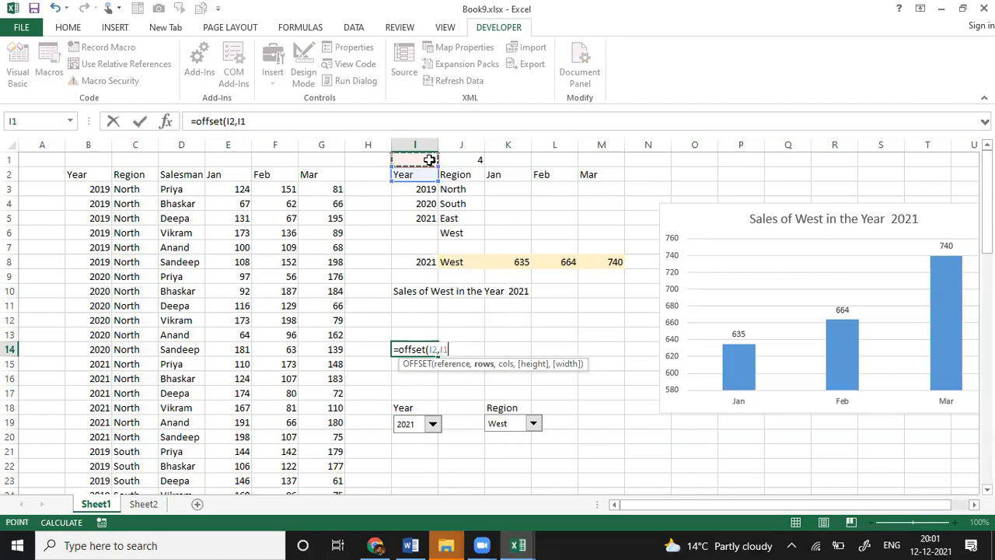
text(,)
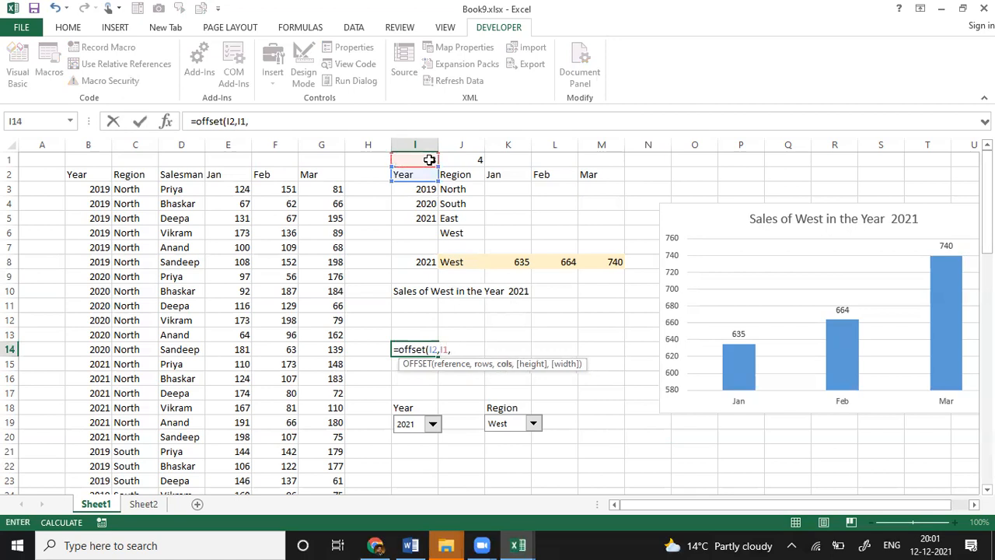
text(0))
key(Return)
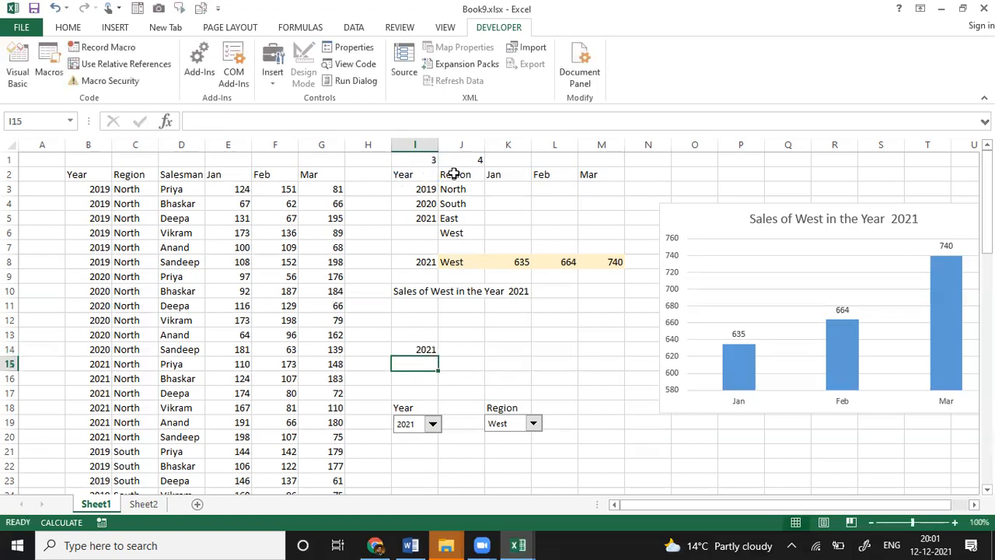
Step: Change the year's linked cell I1 to 2
click(429, 160)
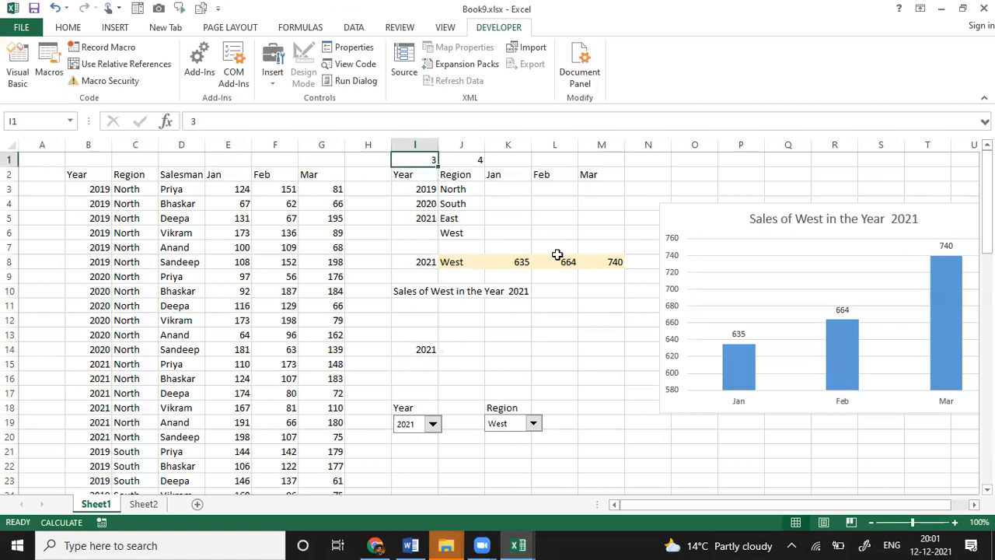
text(2)
key(Return)
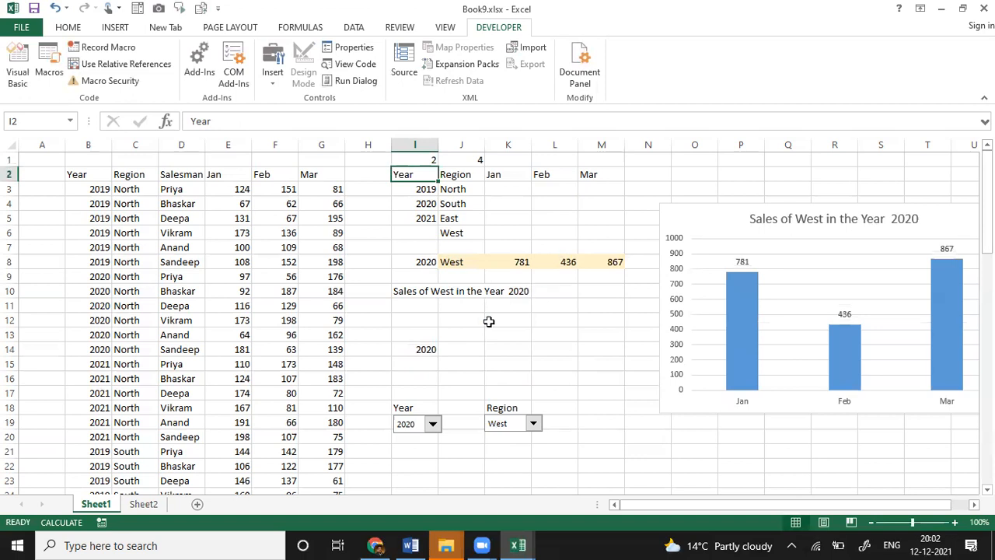
Step: Re-enter the year lookup formula =OFFSET(I2,I1,0) in cell I14
click(424, 346)
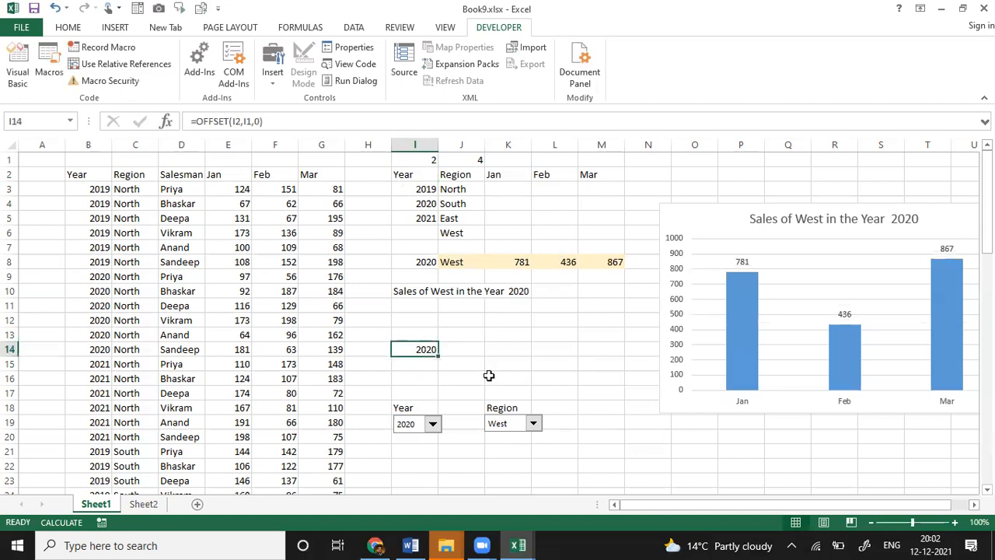
key(F2)
key(Escape)
text(=o)
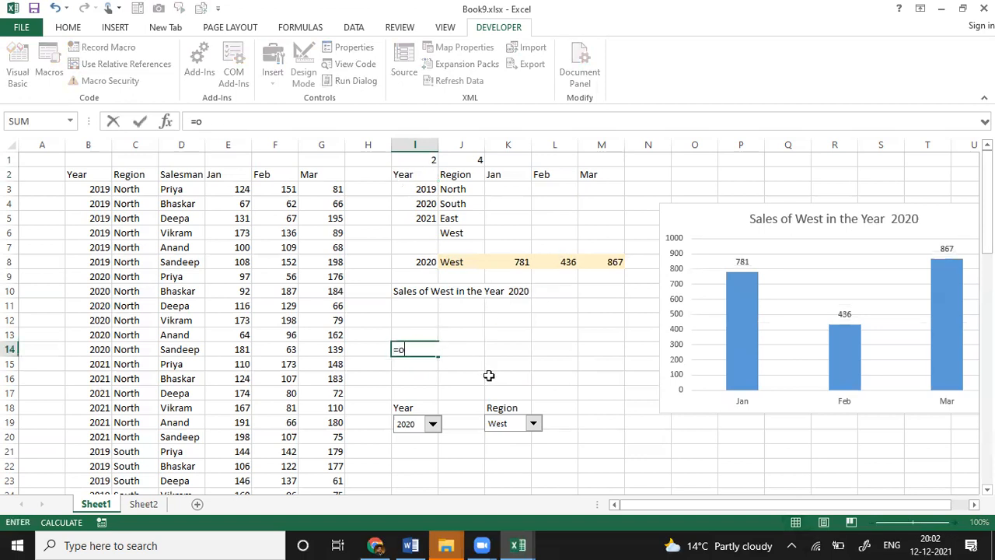
text(ffset()
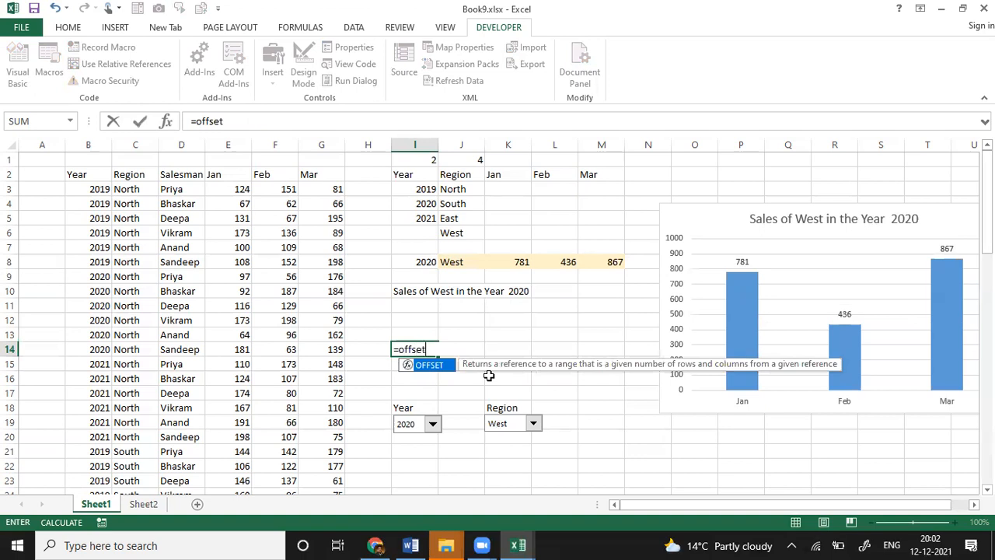
click(419, 172)
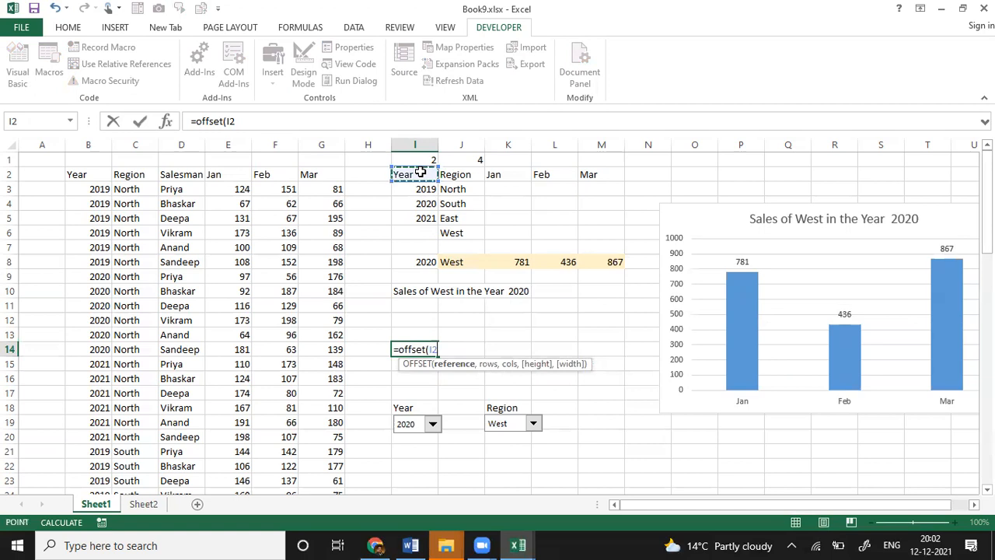
text(,)
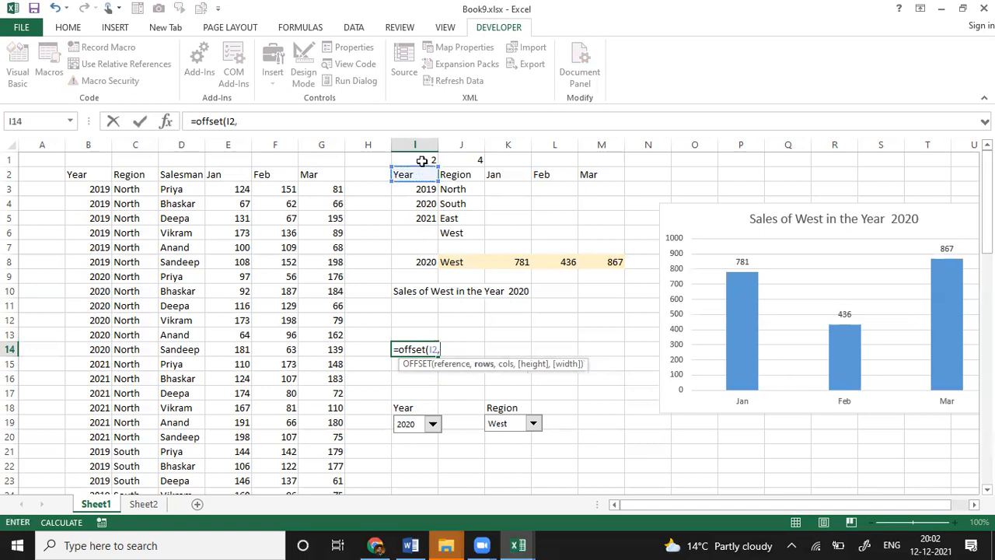
click(422, 160)
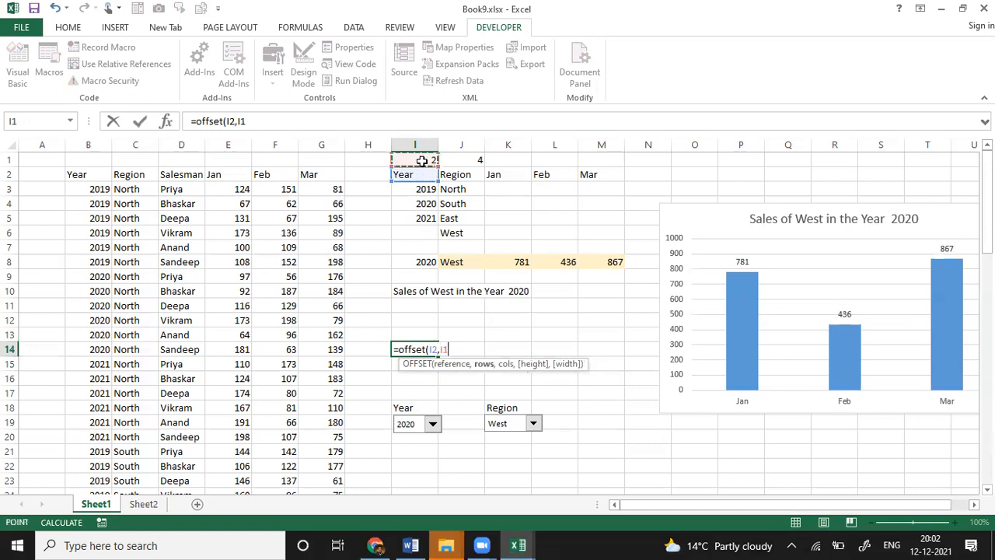
text(,)
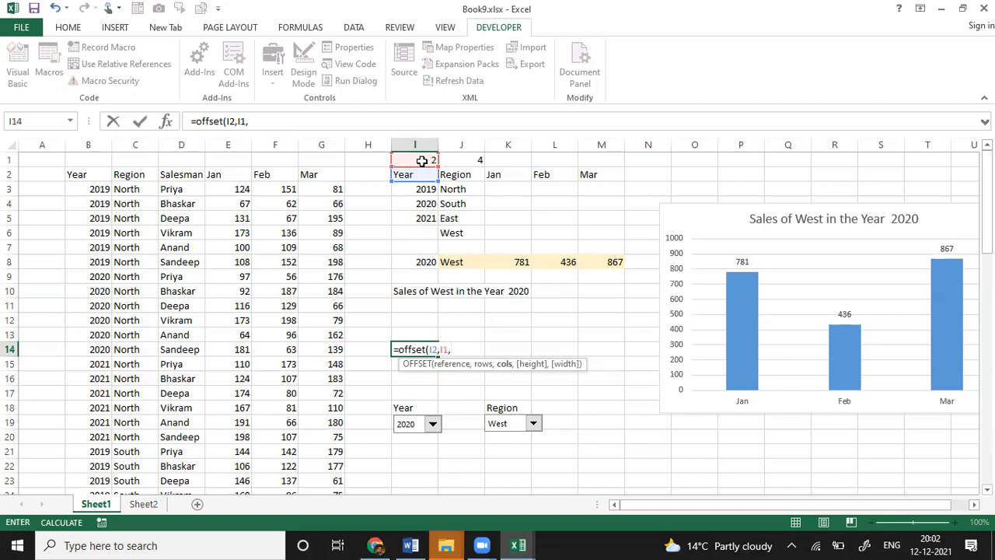
text(0))
key(Return)
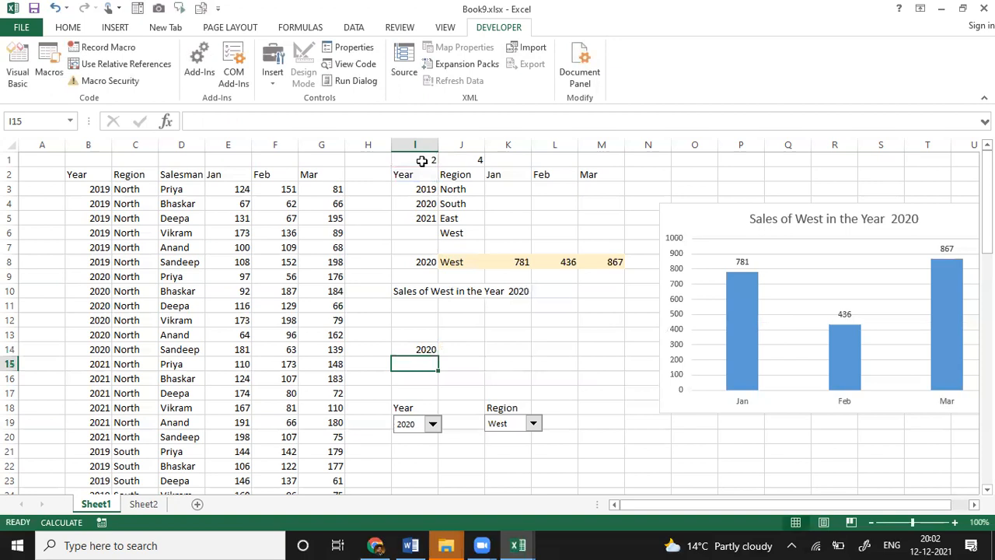
Step: Enter the region lookup formula =OFFSET(J2,J1,0) in cell J14
key(Up)
key(Right)
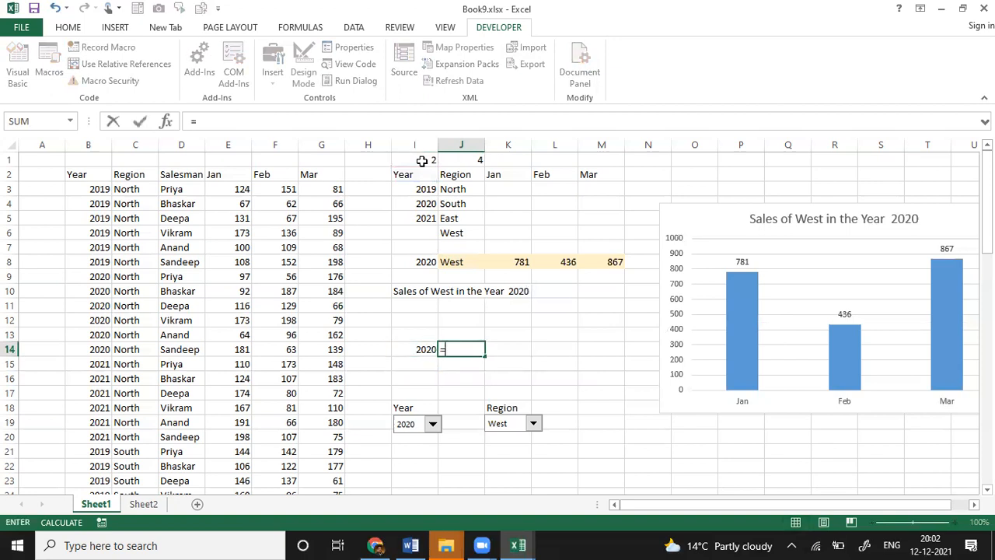
text(=offset()
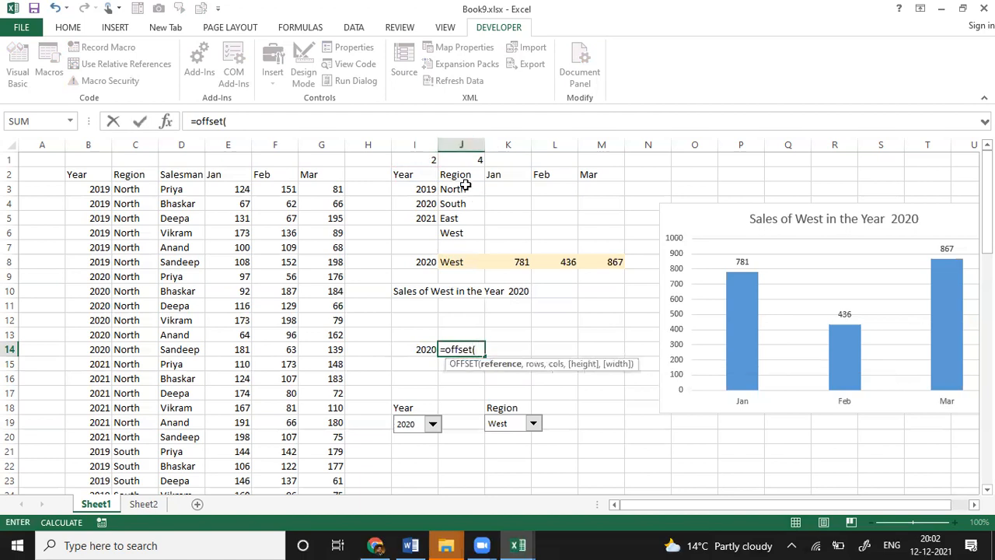
click(464, 176)
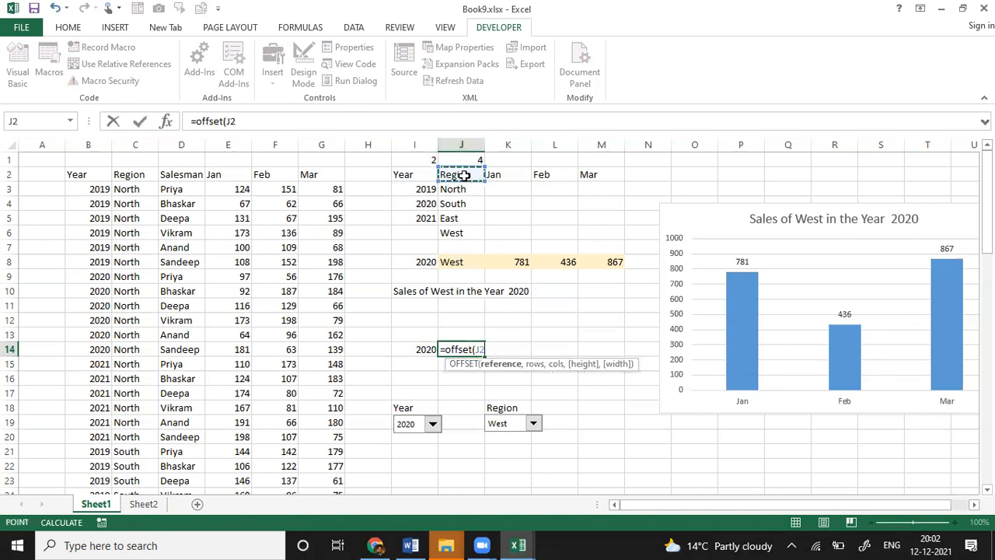
text(,)
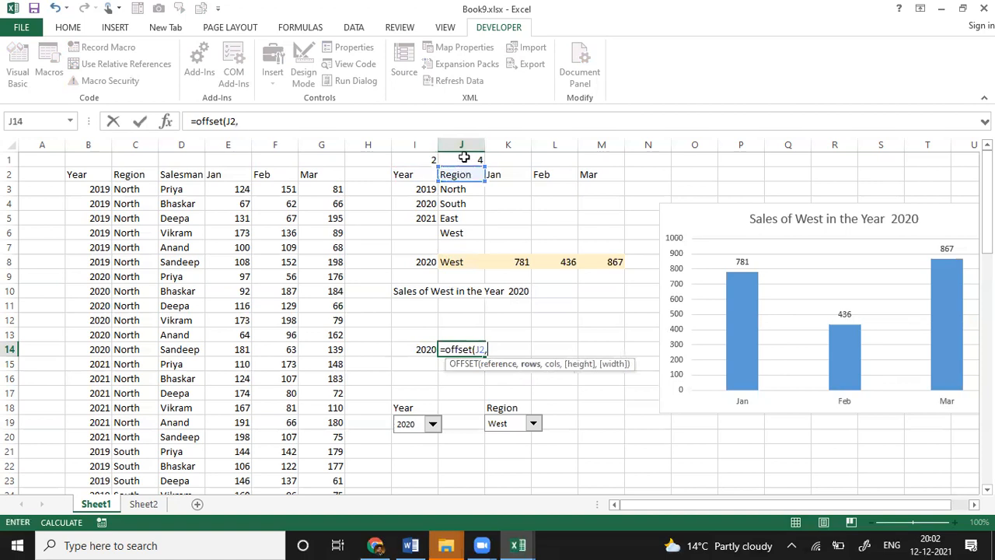
click(464, 158)
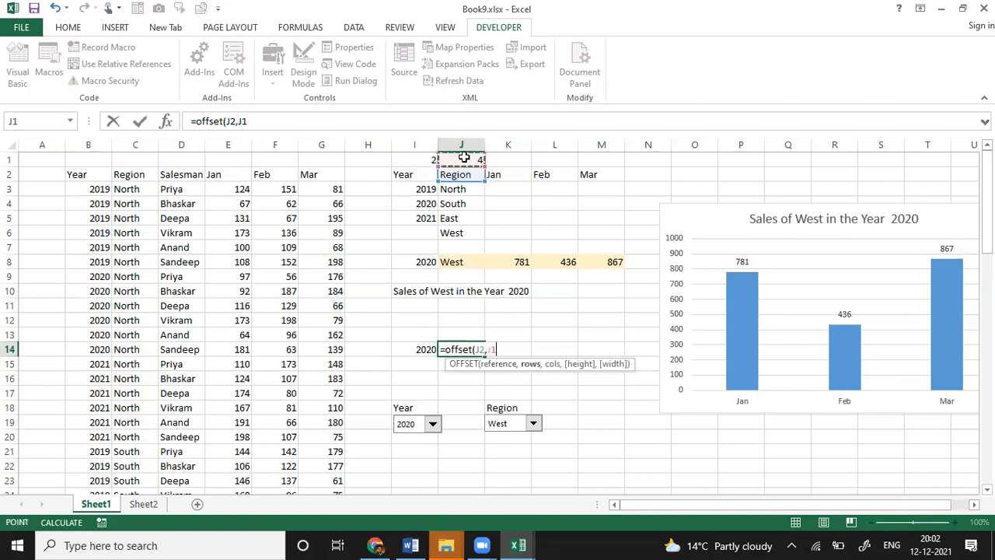
text(,0))
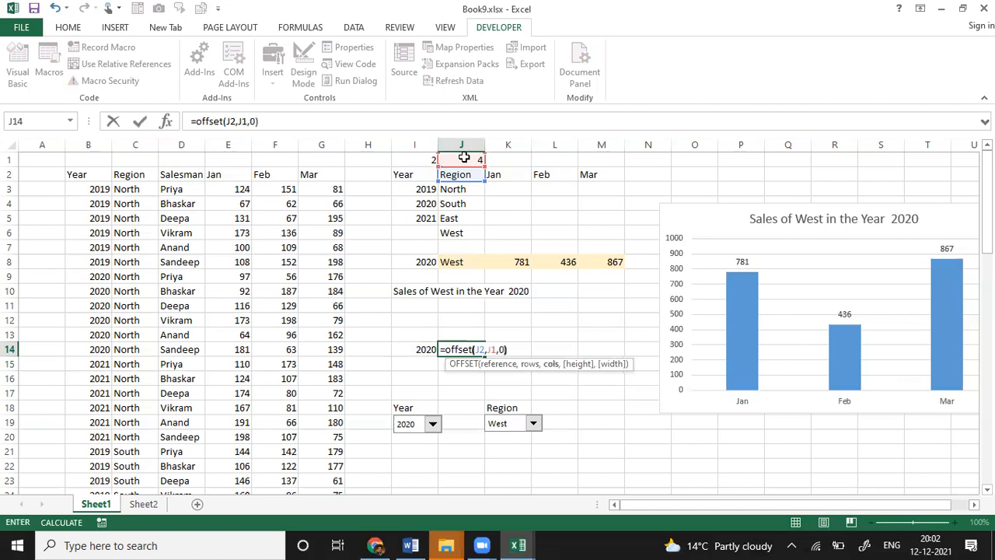
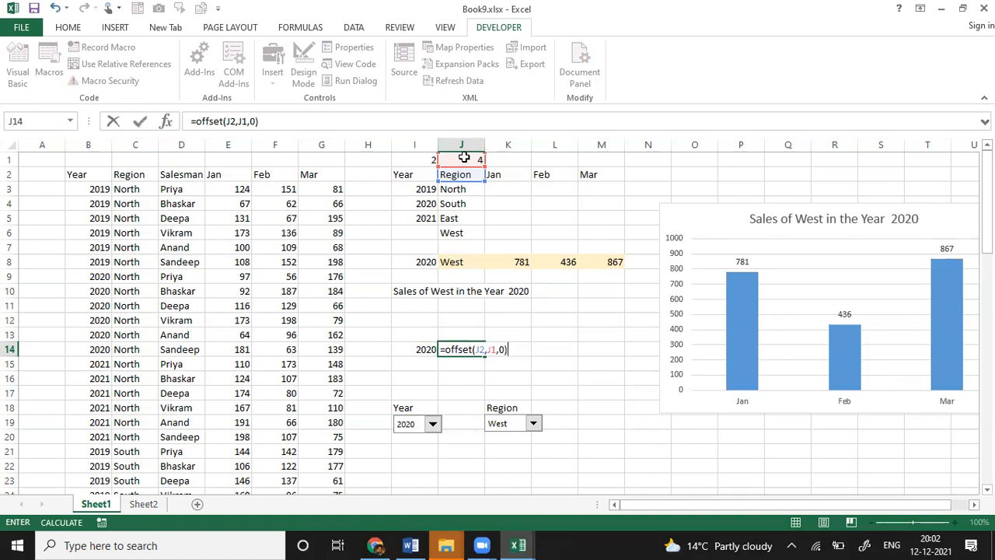
key(Return)
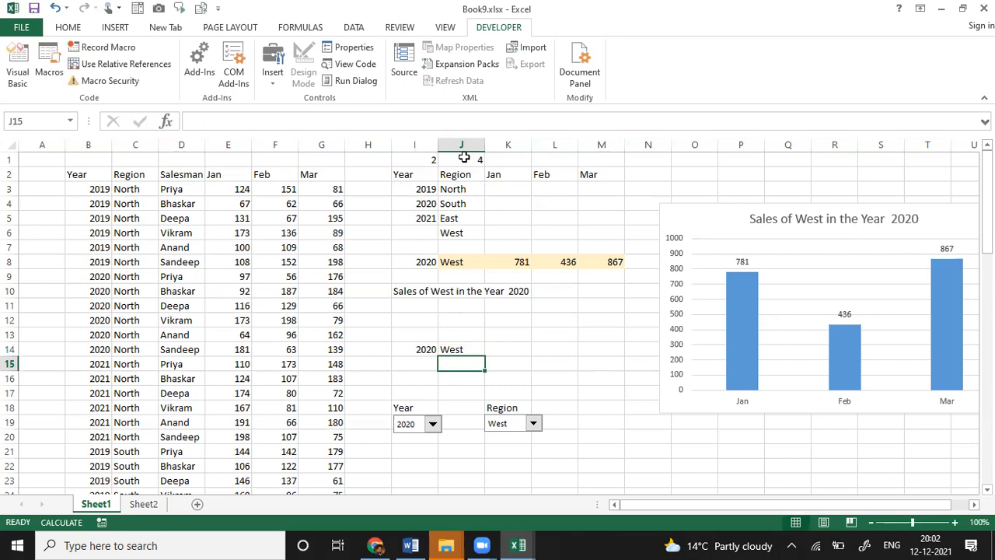
Step: Enter =SUMIFS(E:E,C:C,J14,B:B,I14) in cell K14 to total January sales for the chosen region and year, and review its references
key(Up)
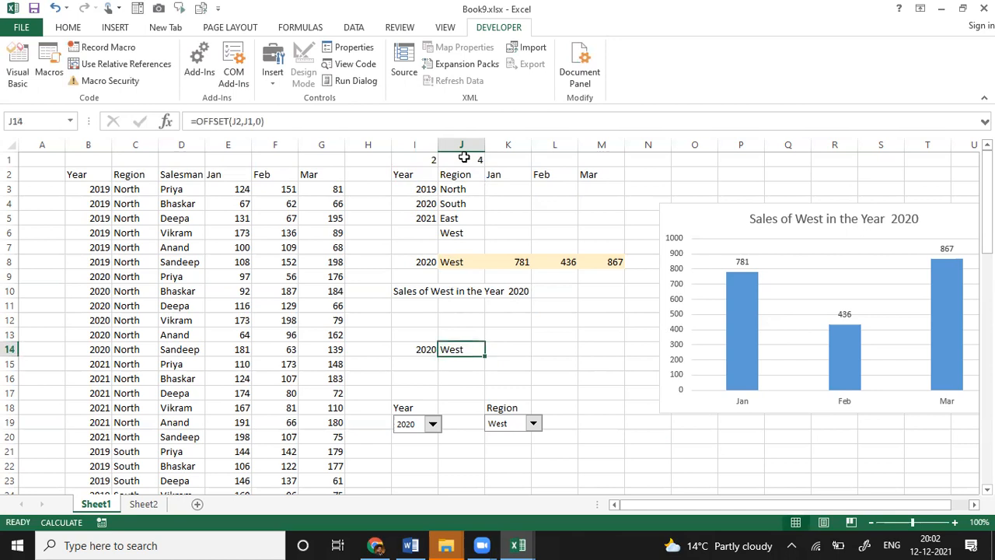
key(Right)
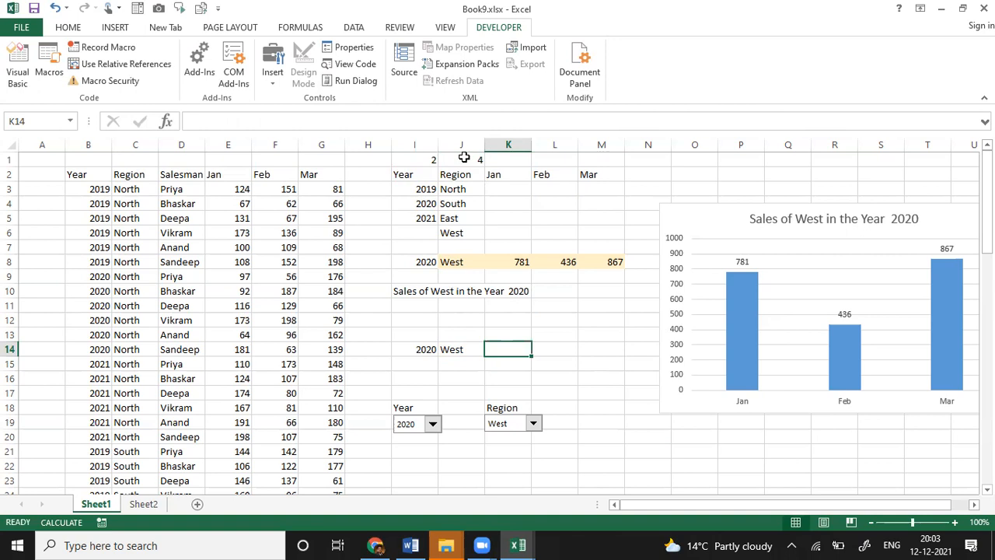
text(=su)
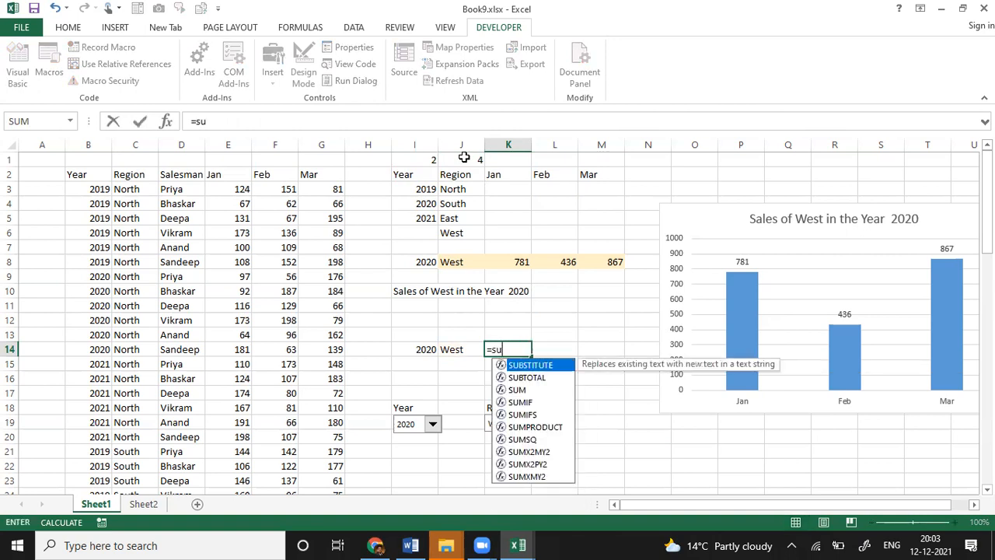
text(mifs()
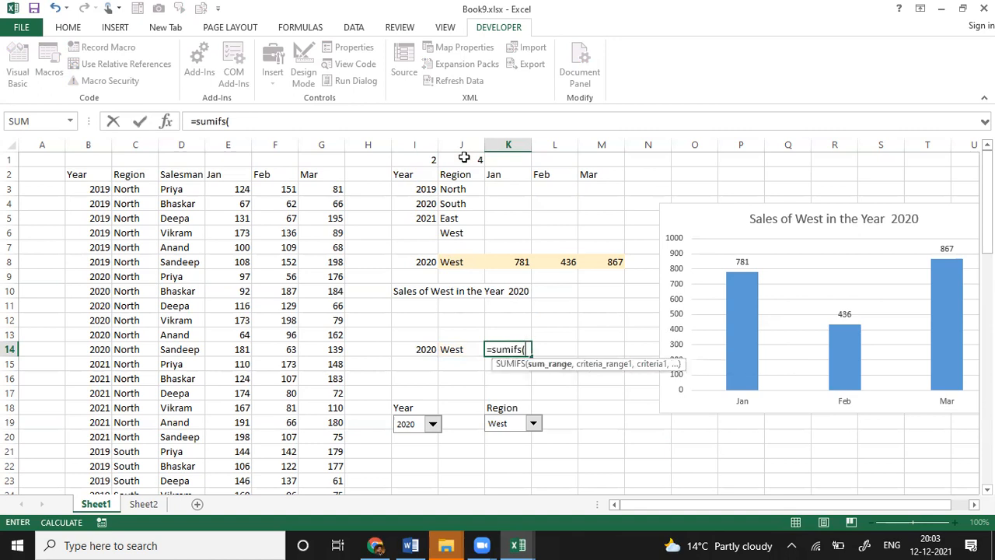
click(229, 144)
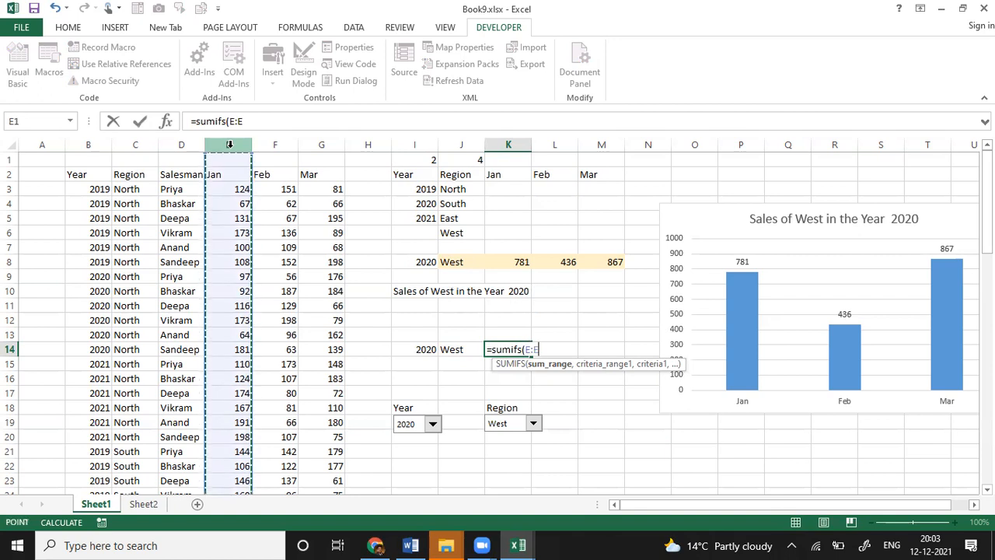
text(,)
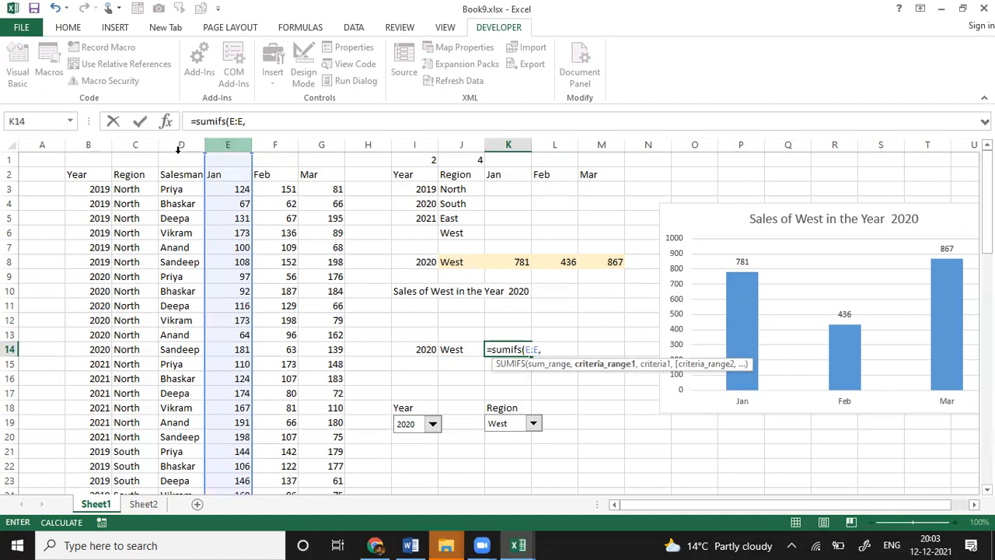
click(136, 145)
text(,)
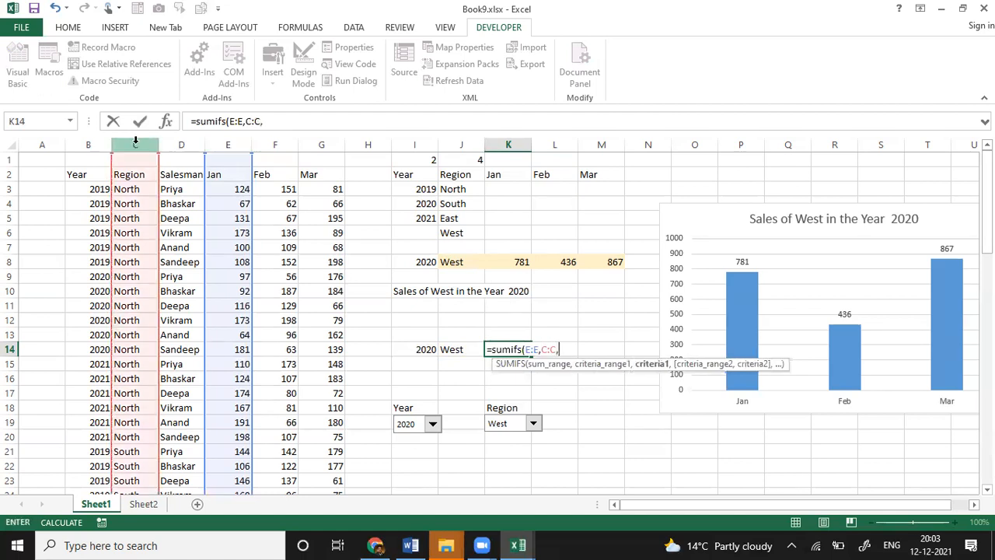
click(455, 356)
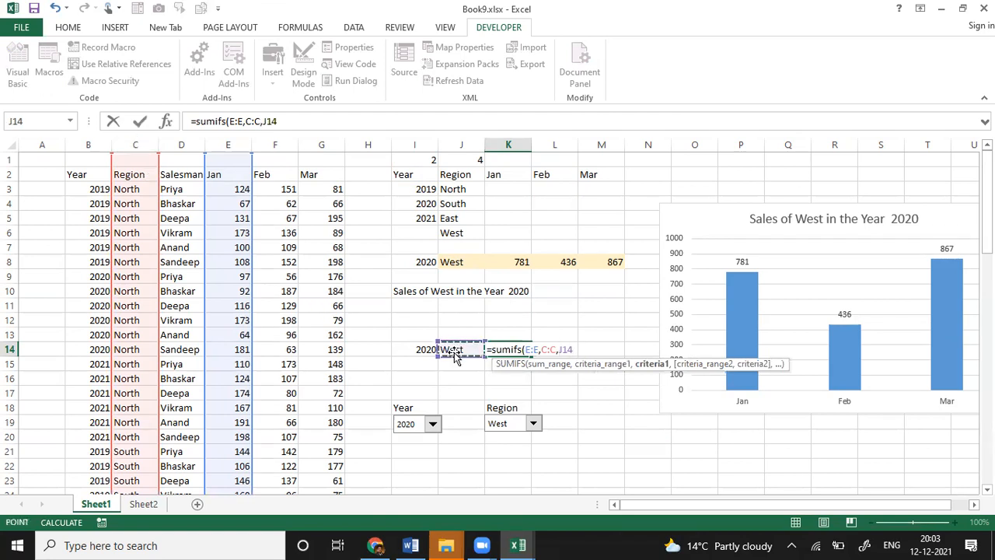
text(,)
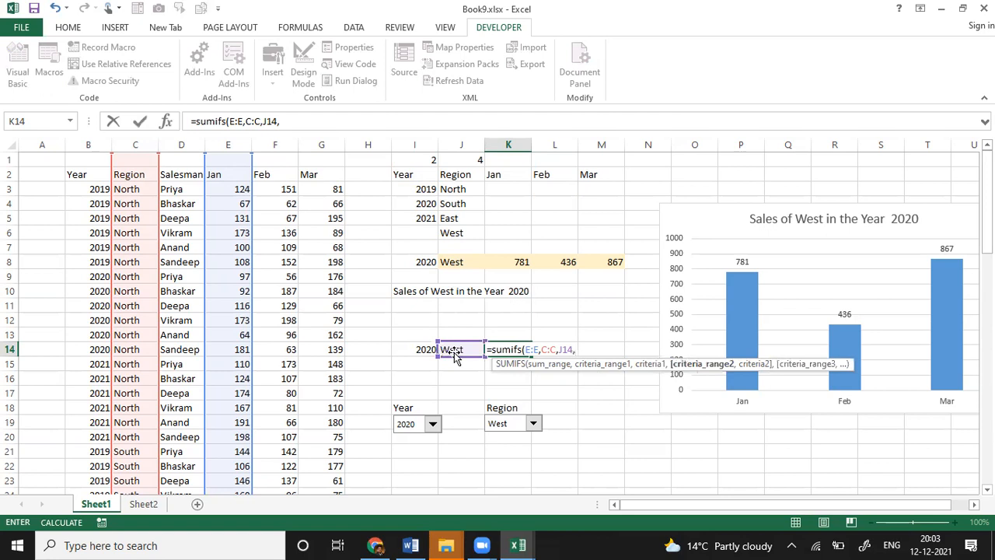
click(87, 145)
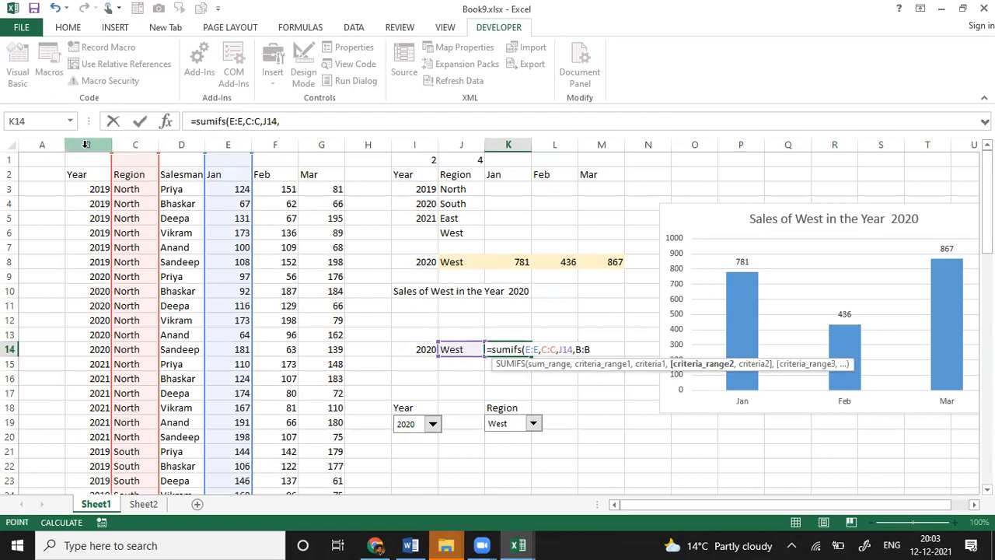
text(,)
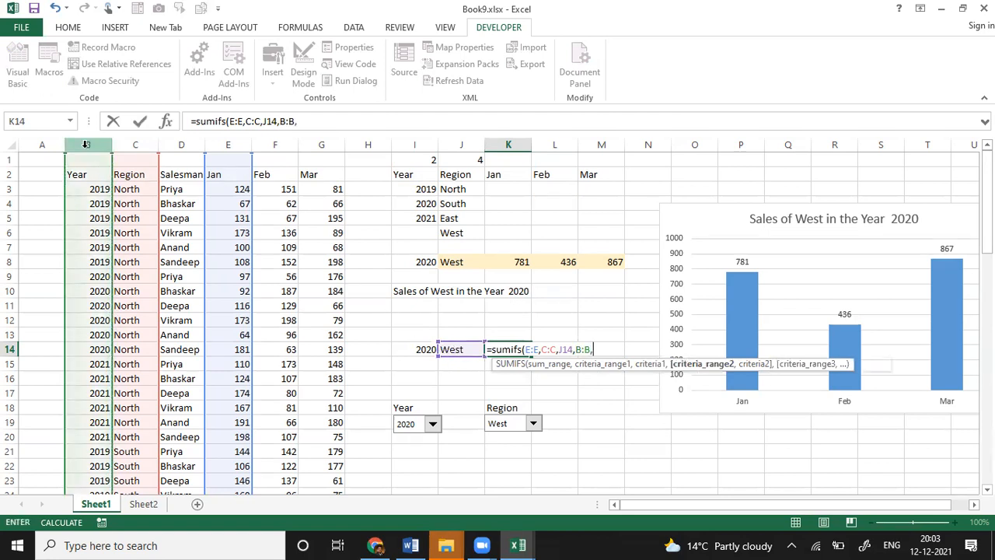
click(420, 351)
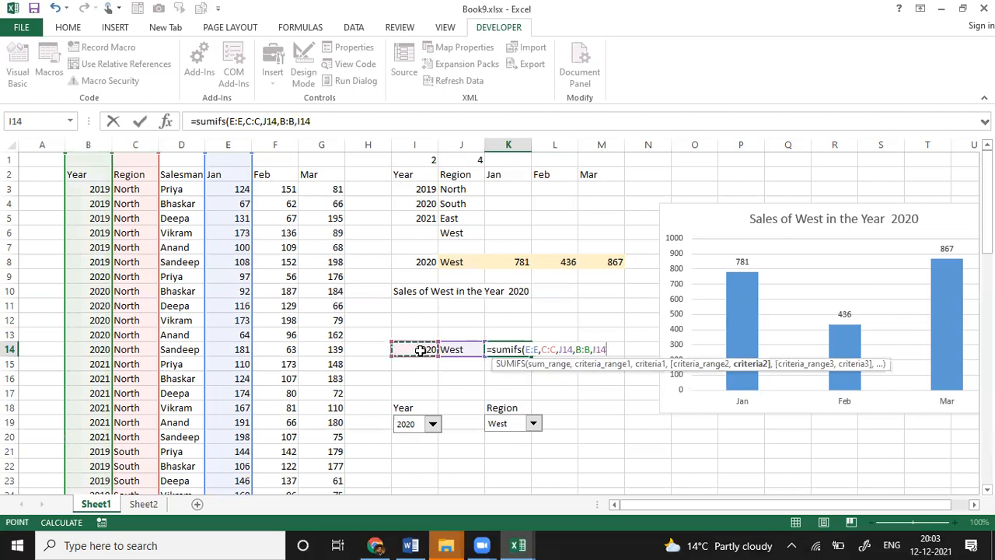
text())
key(ctrl+Return)
key(Return)
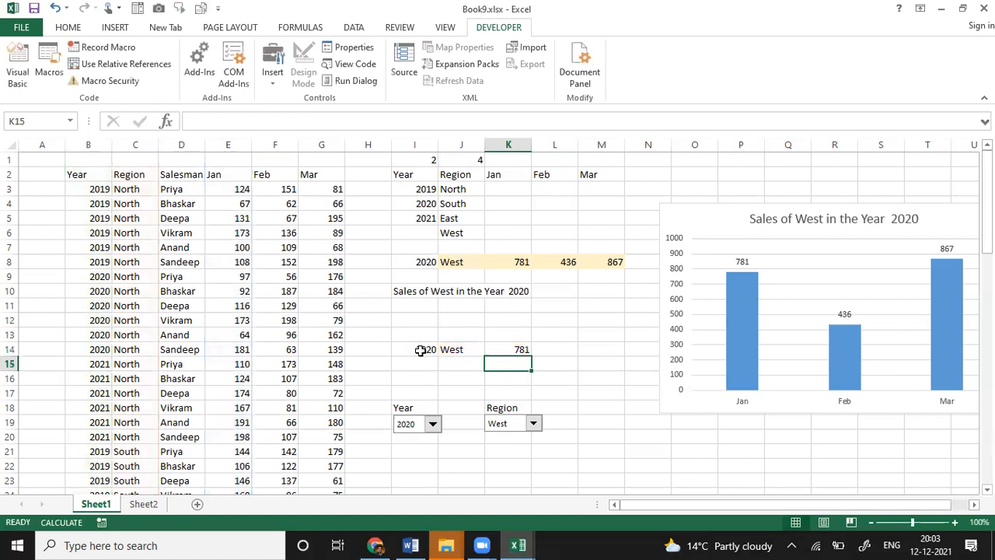
key(Up)
key(F2)
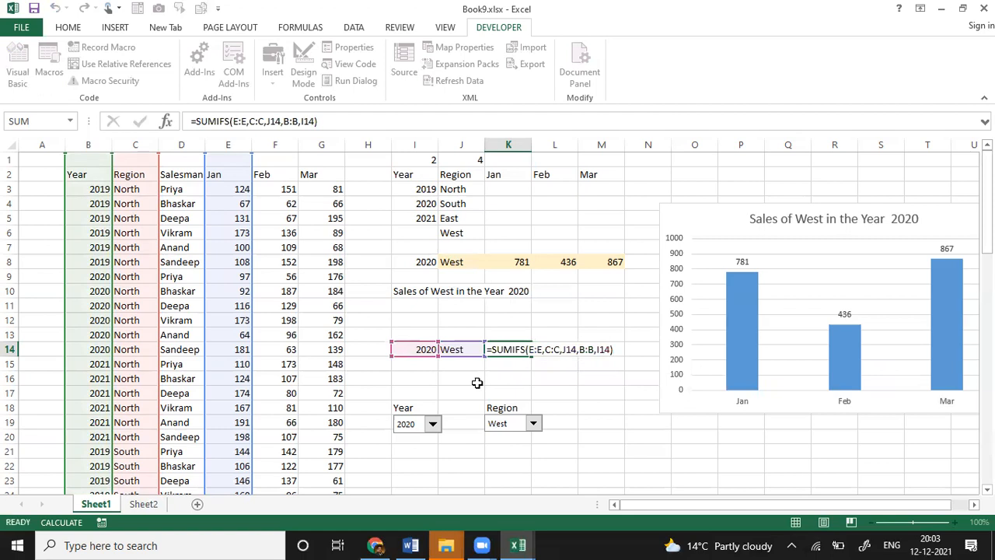
key(Return)
Step: Choose North in the Region combo box and 2019 in the Year combo box
click(534, 426)
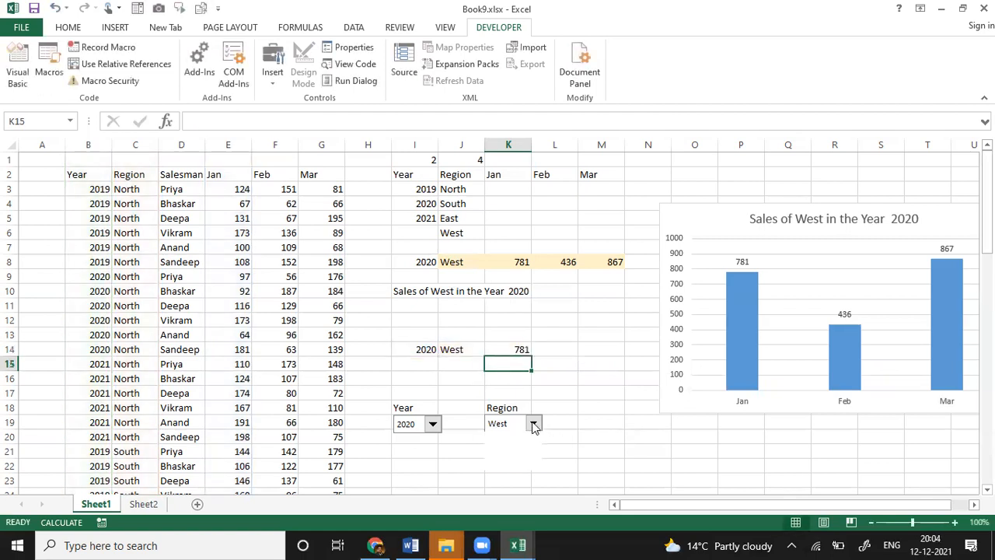
click(511, 437)
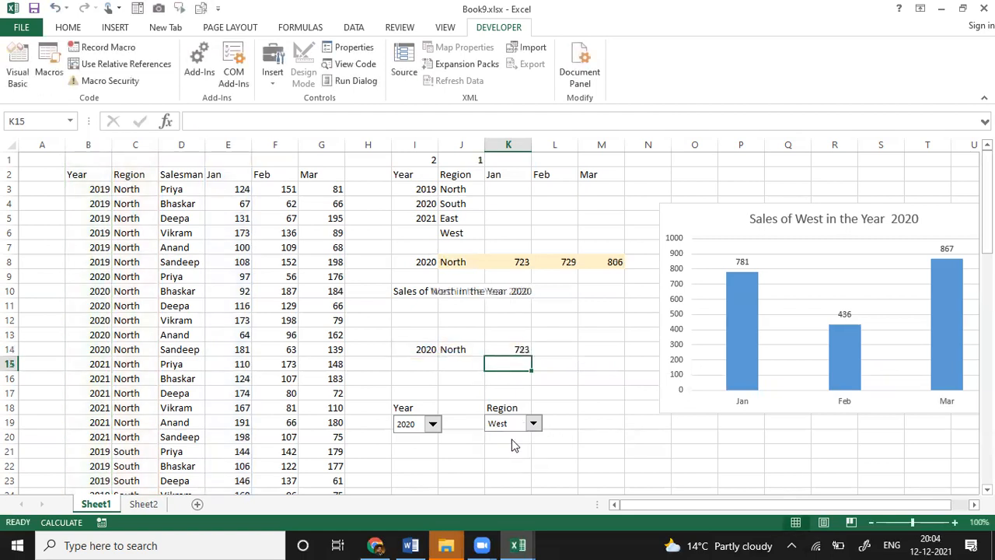
click(433, 425)
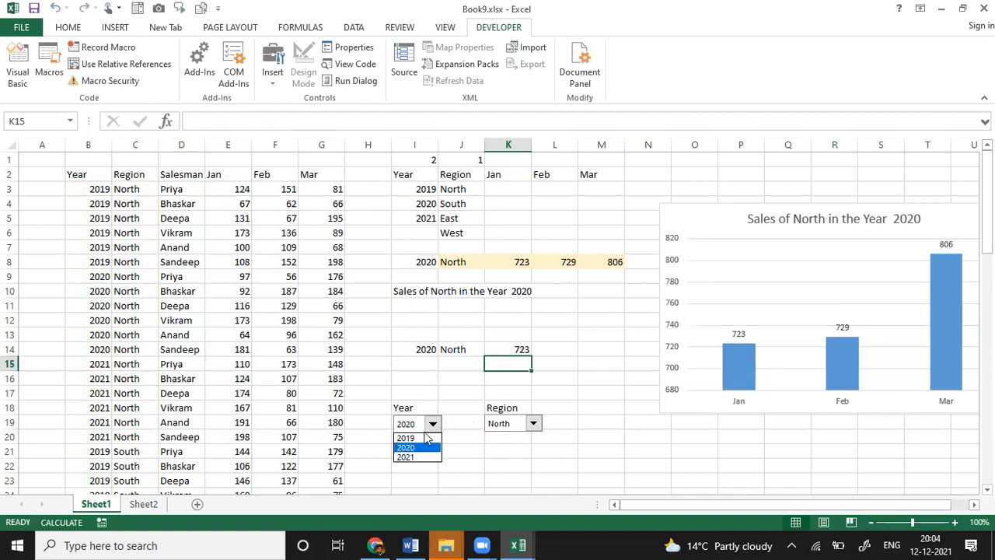
click(415, 438)
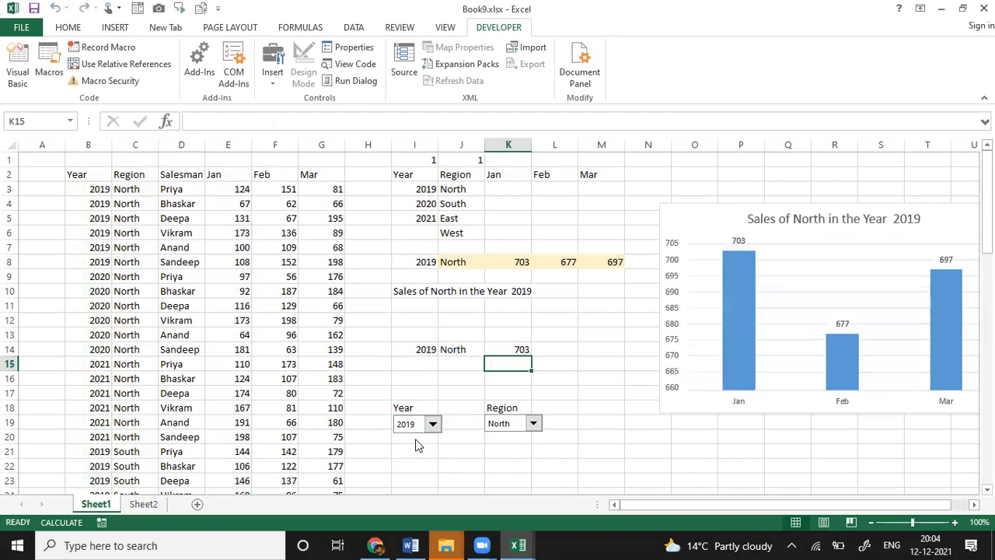
Step: Inspect the SUMIFS formulas in K14, K8, L8 and M8, and the source ranges of the existing sales chart
click(514, 351)
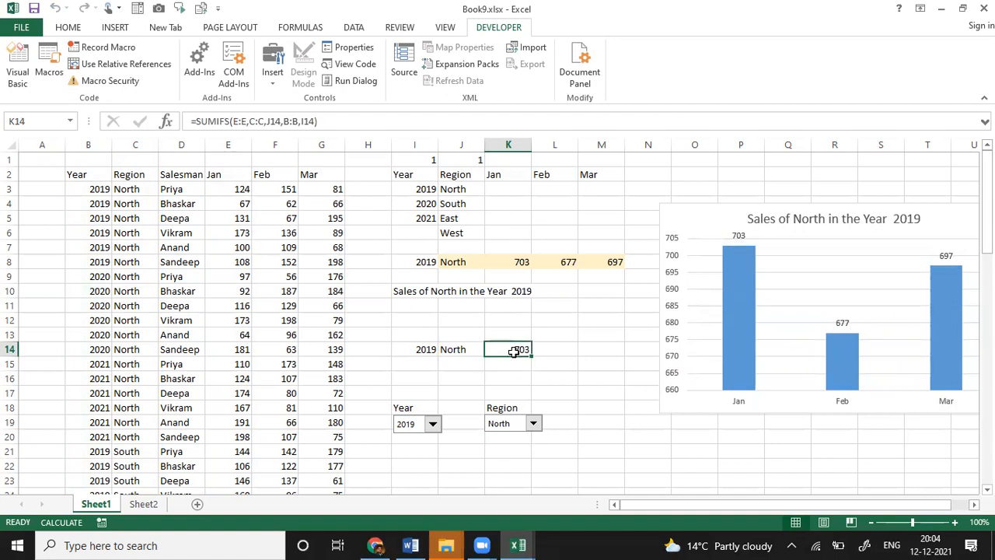
click(519, 262)
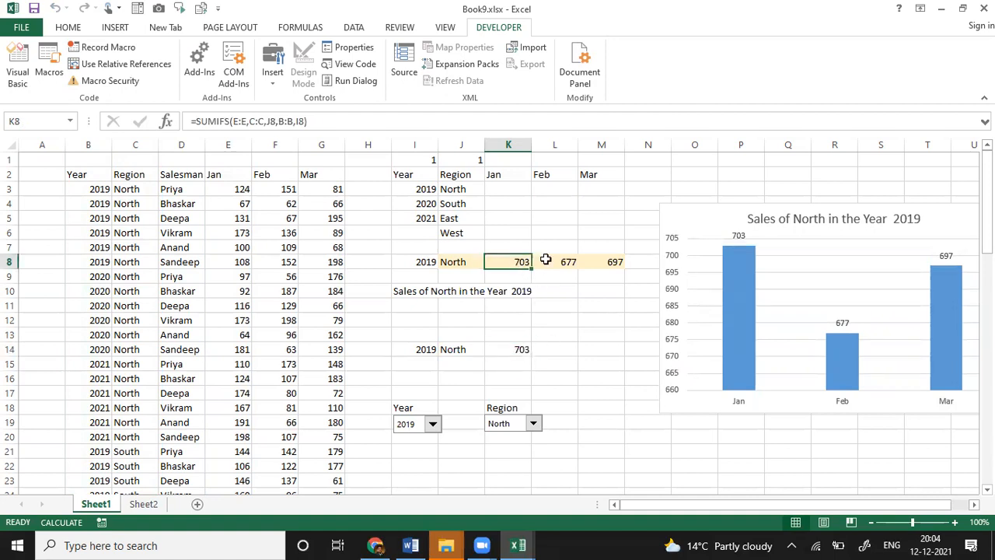
click(548, 261)
click(602, 261)
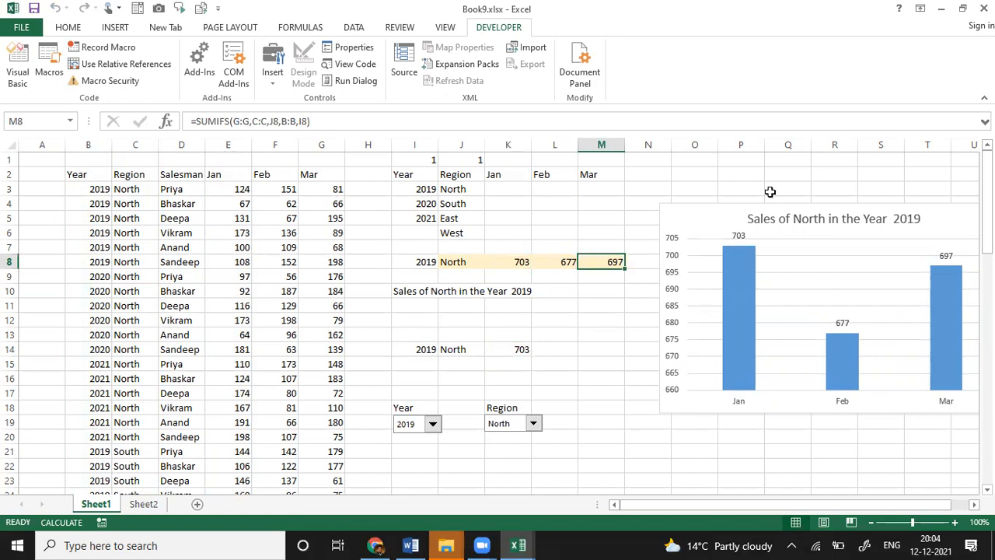
click(696, 224)
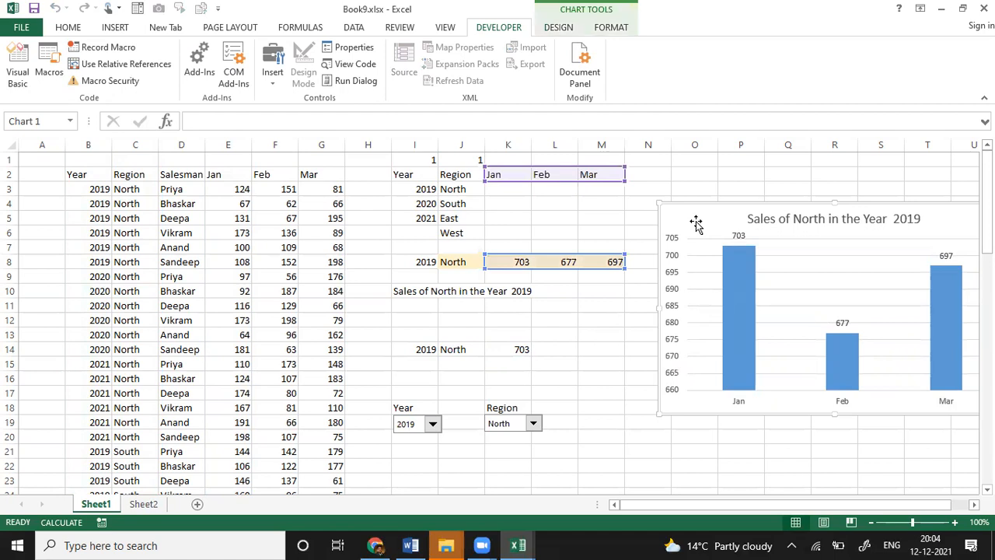
Step: Insert a 2-D clustered column chart from the summary row I8:M8, and move it so it partly overlaps the existing sales chart
drag(426, 262, 603, 261)
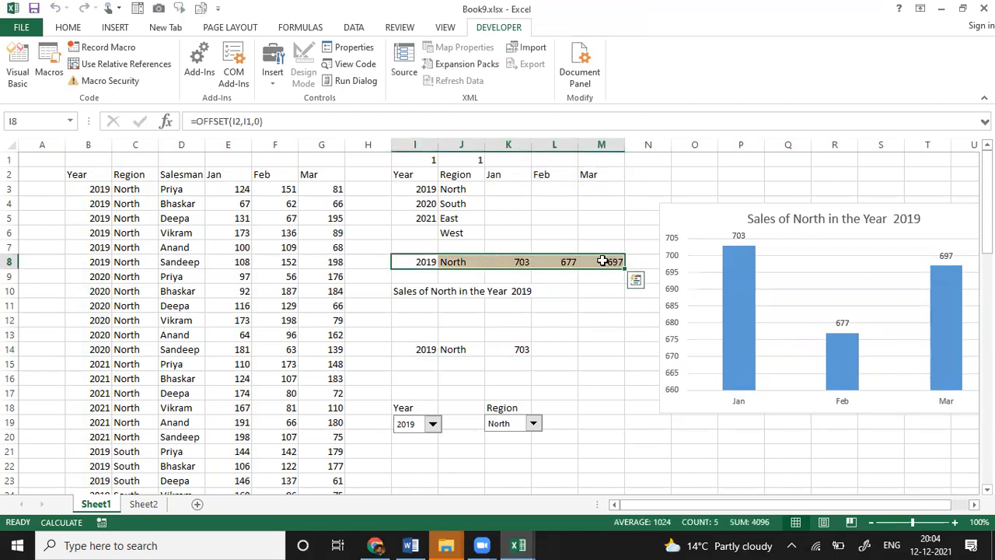
click(116, 28)
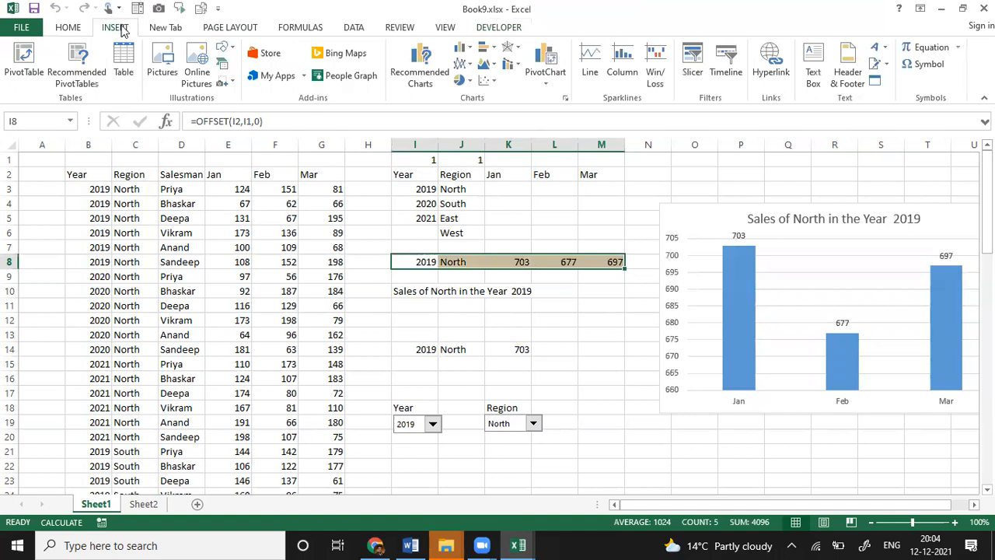
click(460, 50)
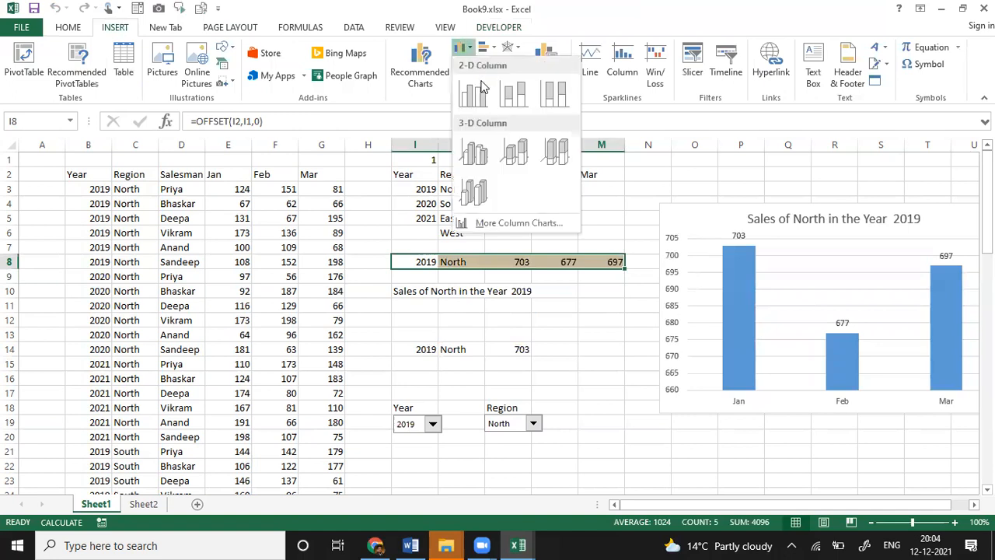
click(476, 100)
drag(579, 250, 779, 322)
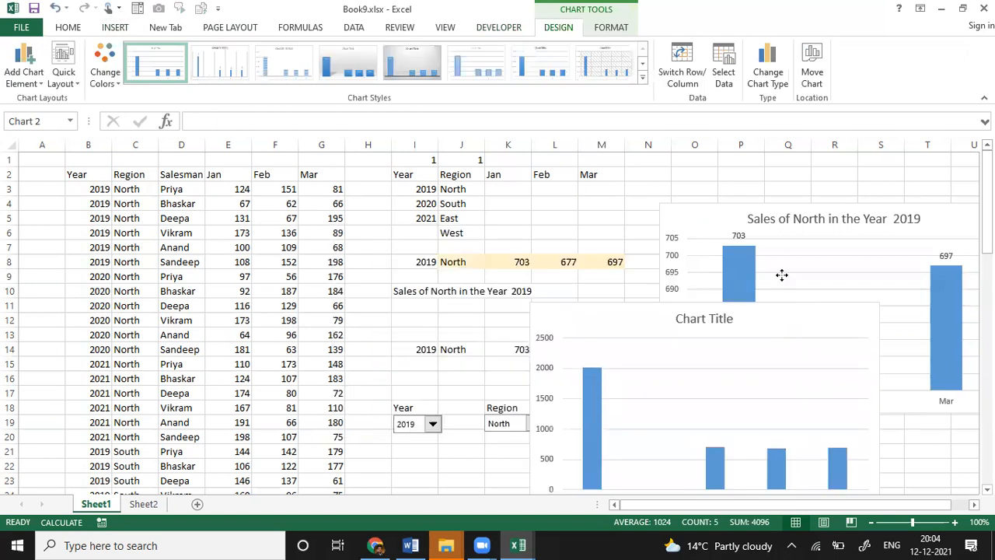
drag(782, 275, 783, 277)
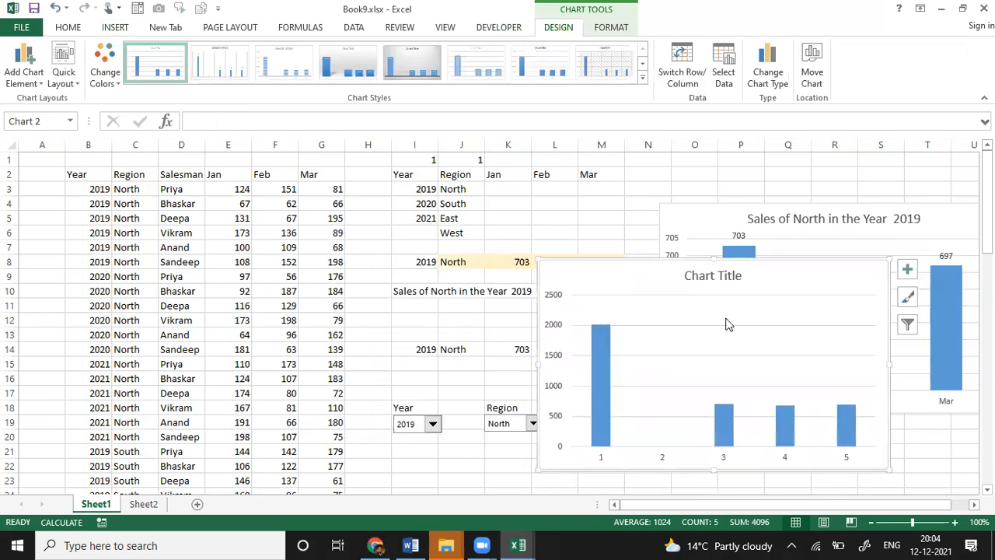
Step: Change the new column chart's series values to the monthly totals in K8:M8
right_click(727, 322)
click(767, 399)
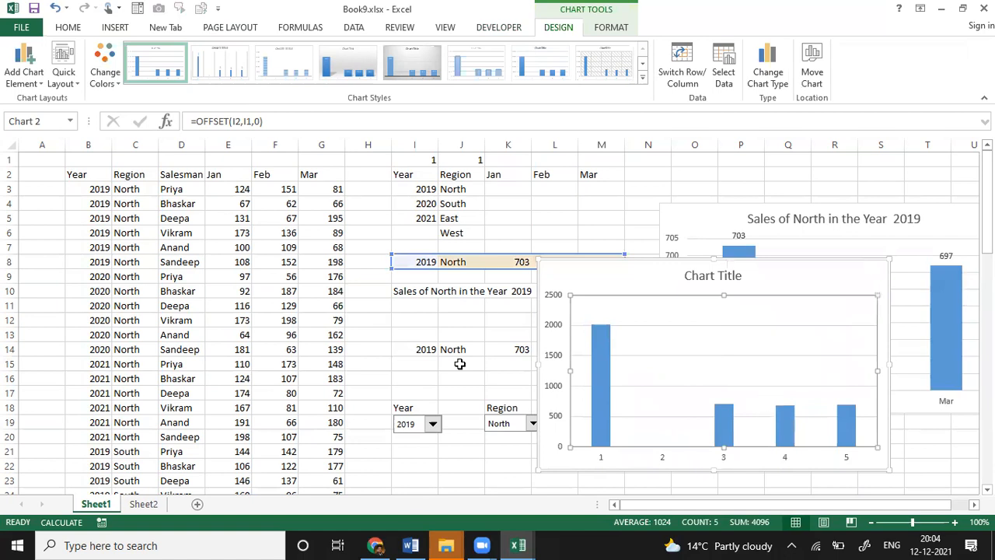
click(122, 378)
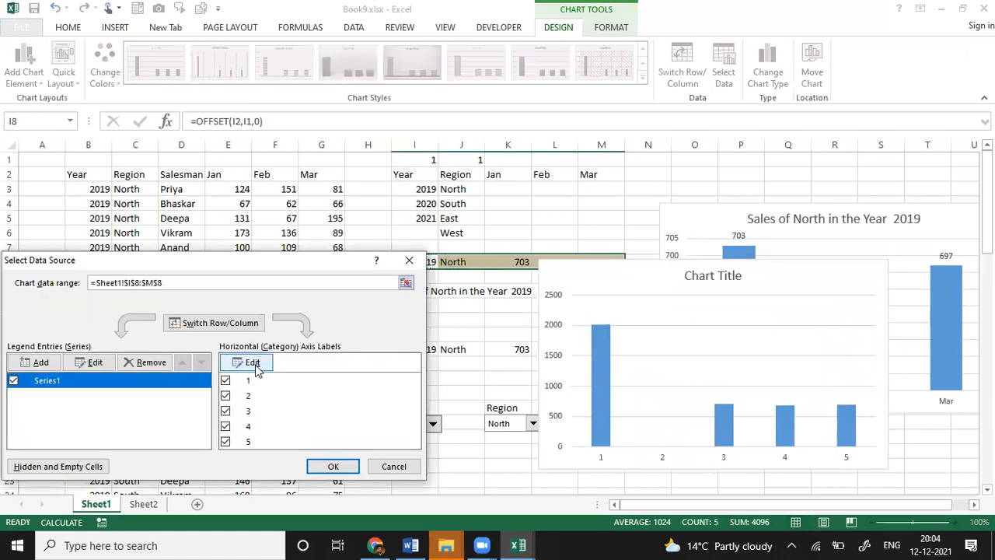
click(95, 363)
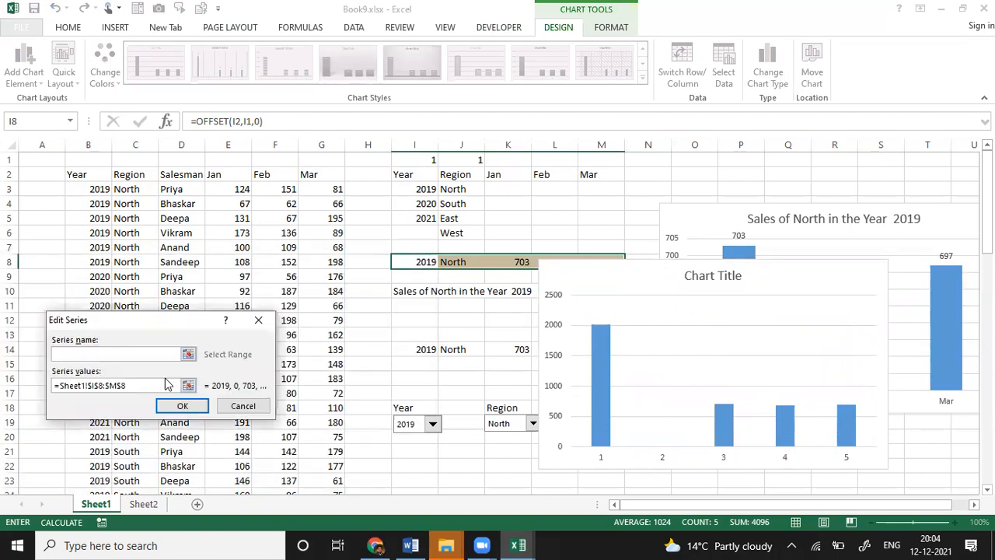
click(157, 384)
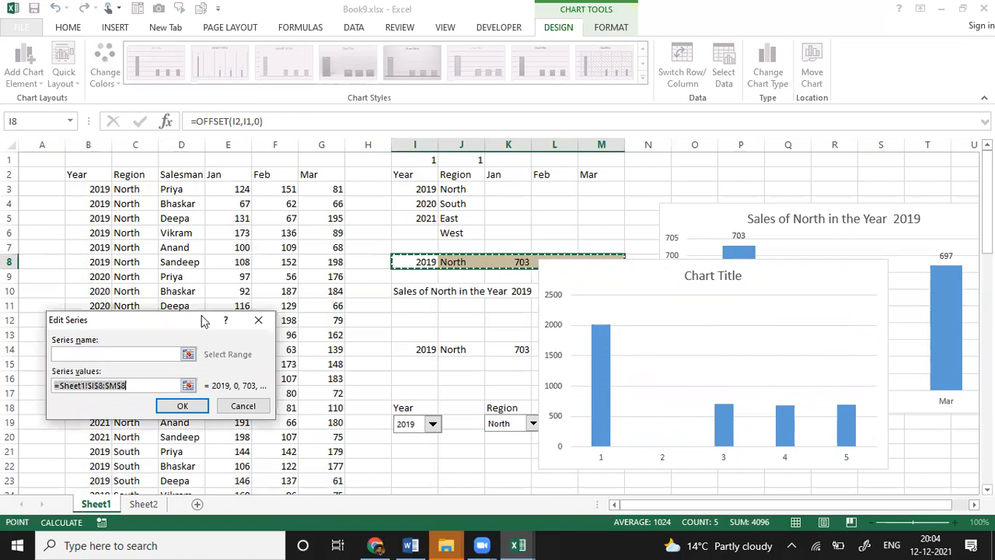
click(517, 260)
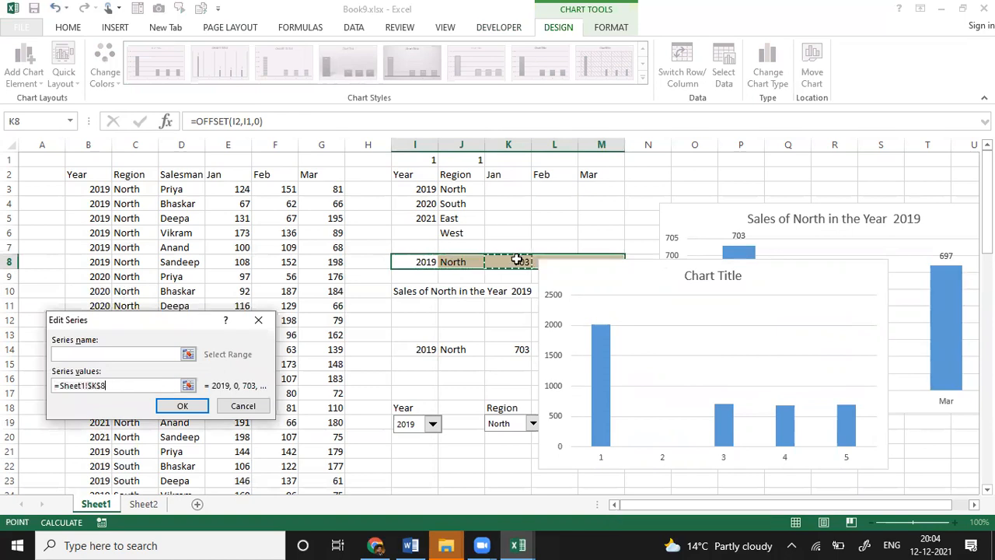
key(shift+Right)
key(shift+Right)
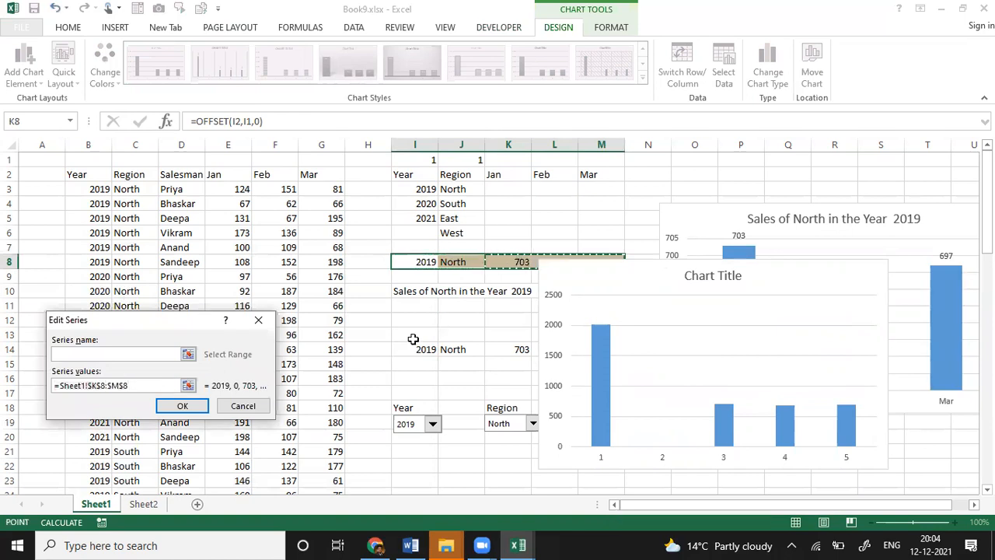
click(183, 406)
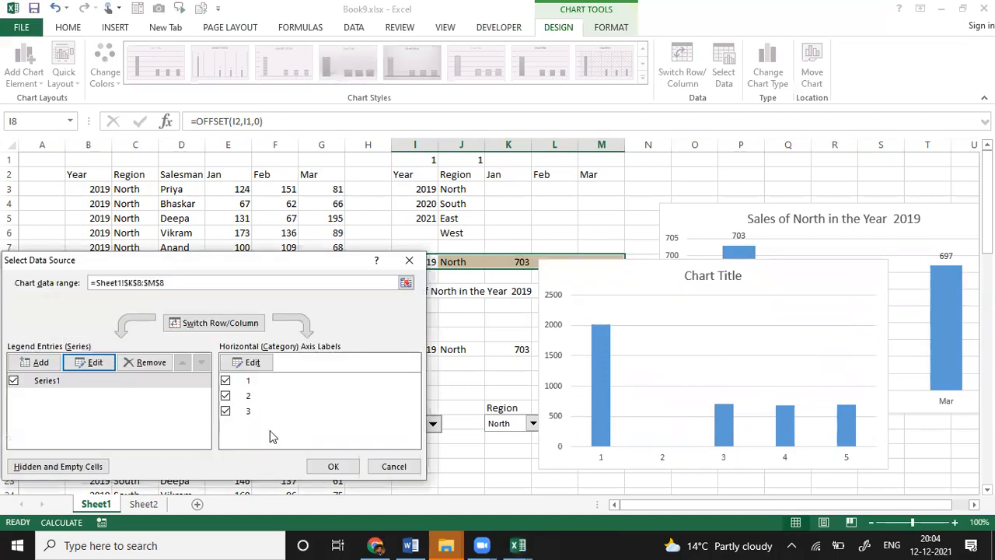
Step: Set the new chart's horizontal axis labels to K2:M2, and move the chart clear of the summary row and combo boxes
click(252, 363)
drag(497, 174, 588, 174)
click(262, 358)
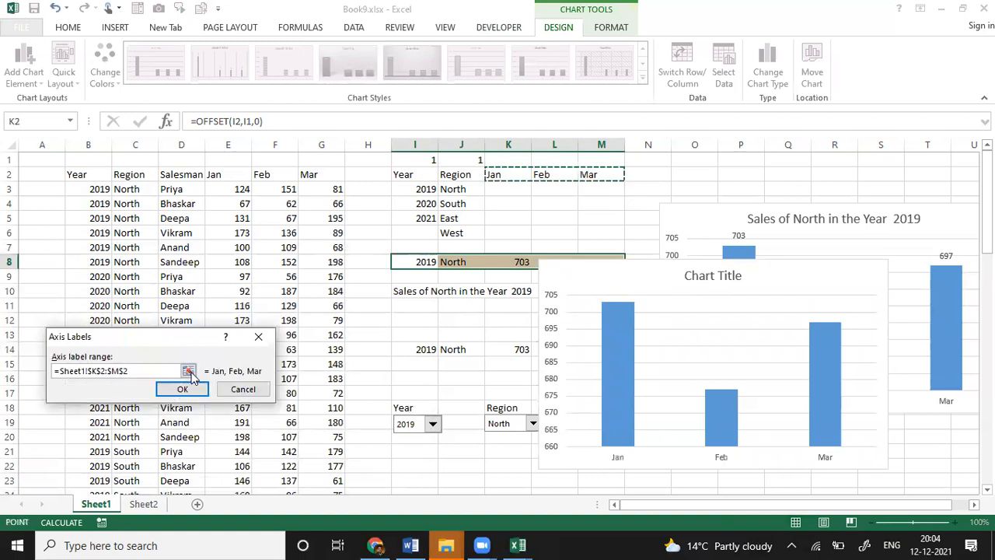
click(187, 386)
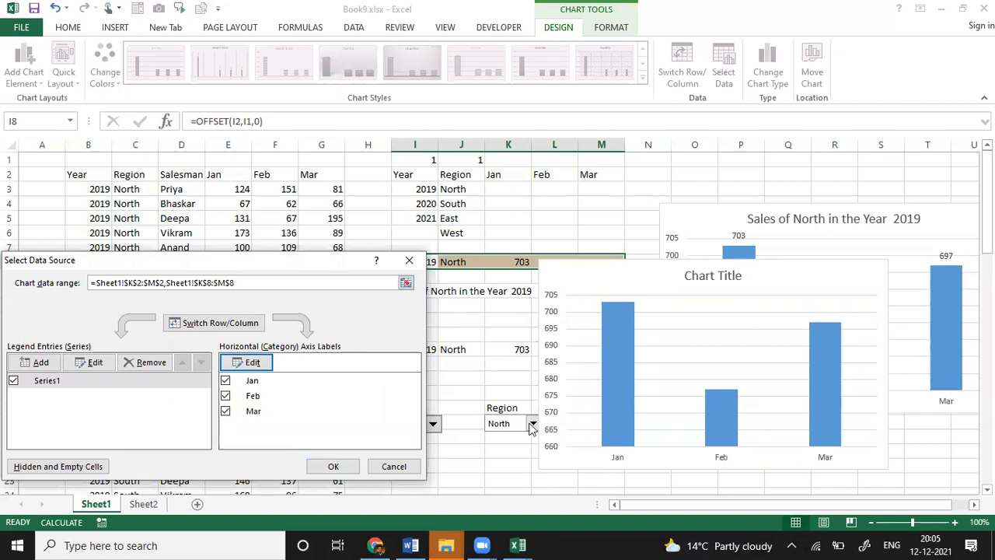
click(336, 465)
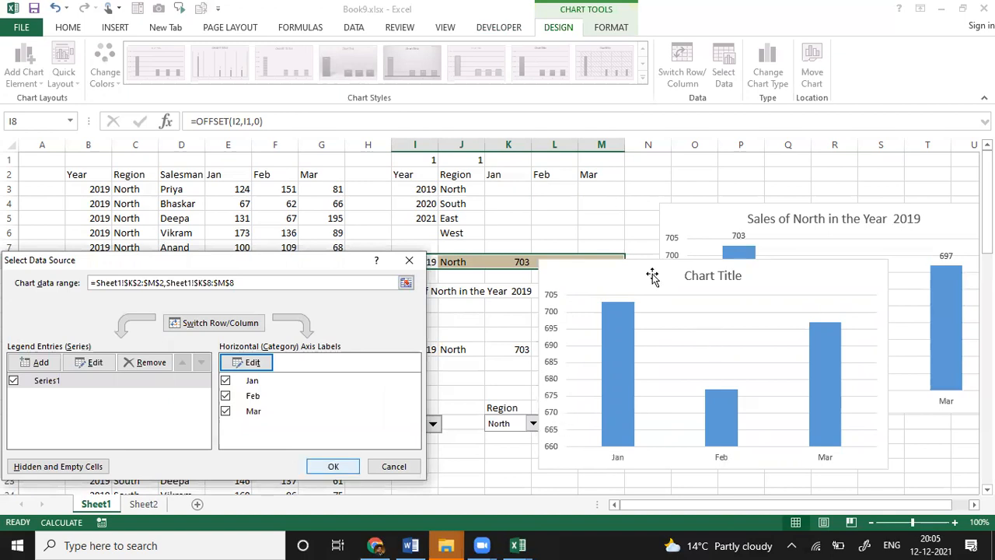
drag(769, 267, 728, 282)
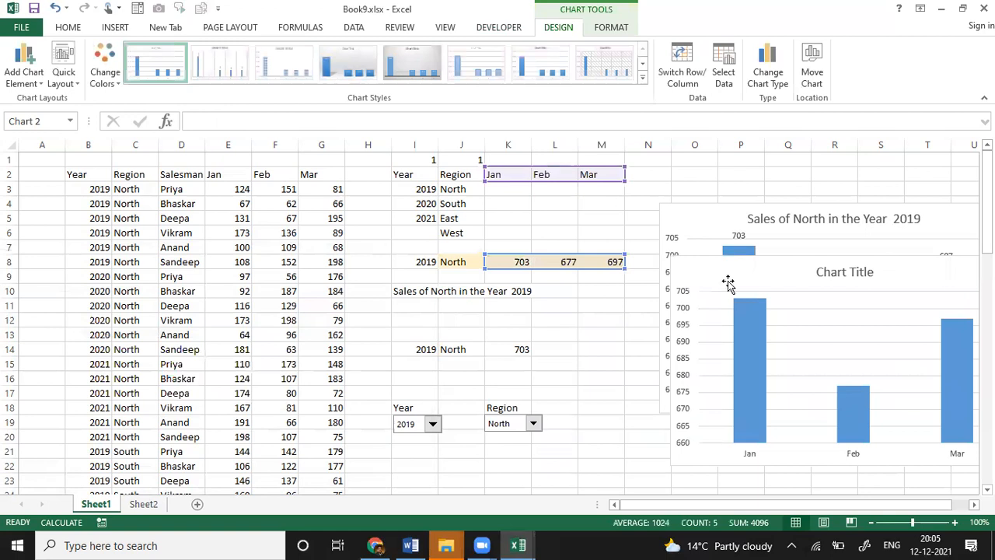
Step: Review the CONCATENATE formula in I10 and try to link it to the new chart with the whole chart selected
click(407, 293)
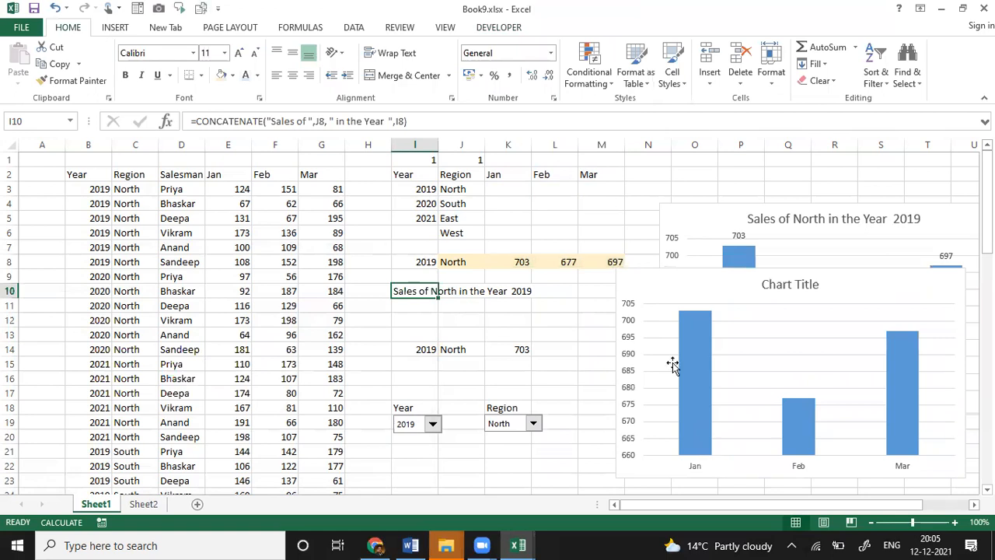
click(741, 286)
click(263, 124)
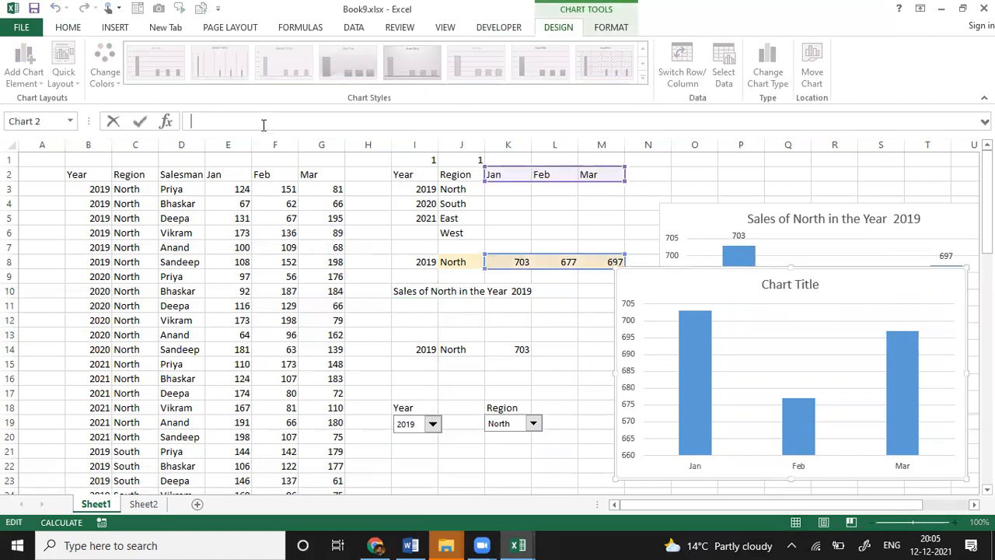
text(=)
click(406, 292)
key(Return)
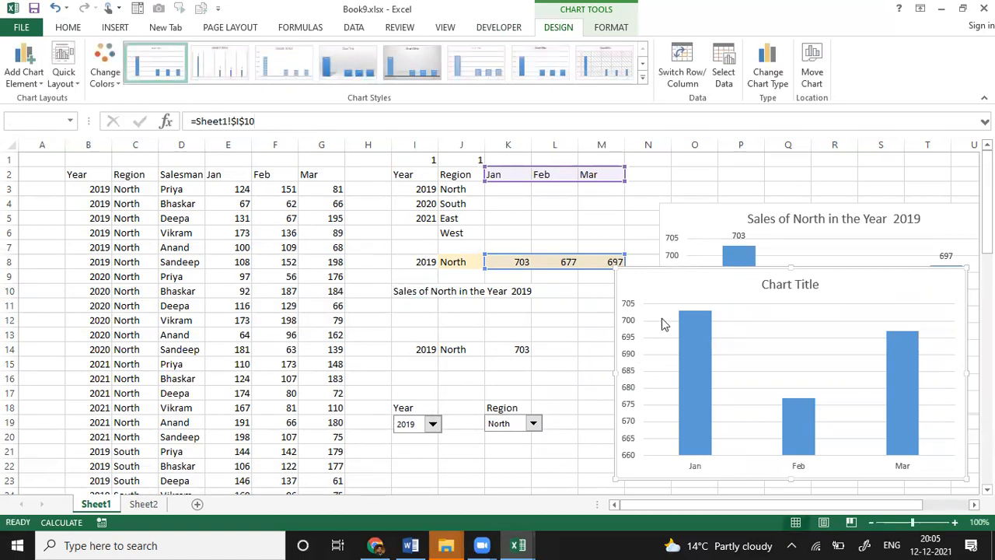
click(784, 304)
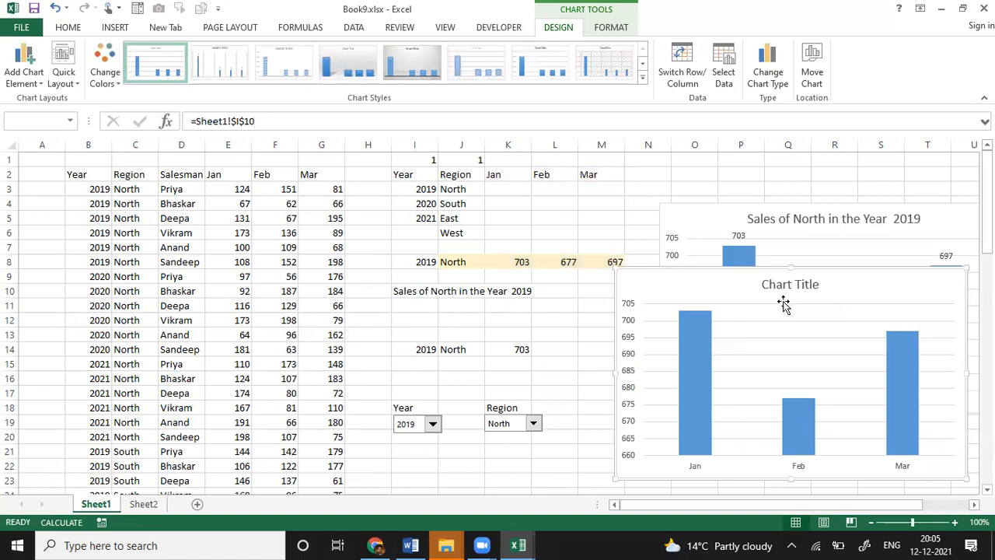
click(784, 304)
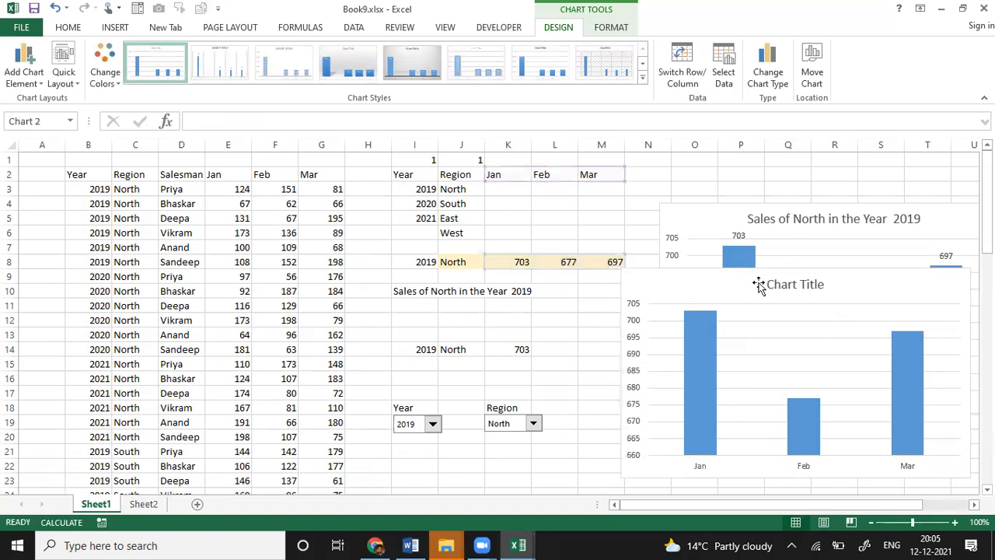
Step: Link the new chart's title to cell I10 with the reference =Sheet1!$I$10
click(783, 283)
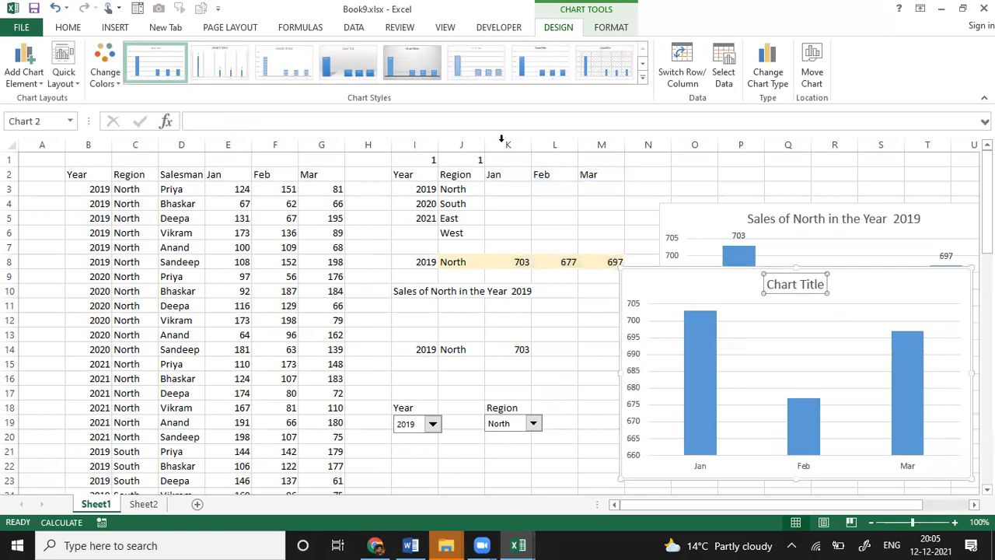
click(311, 121)
text(=)
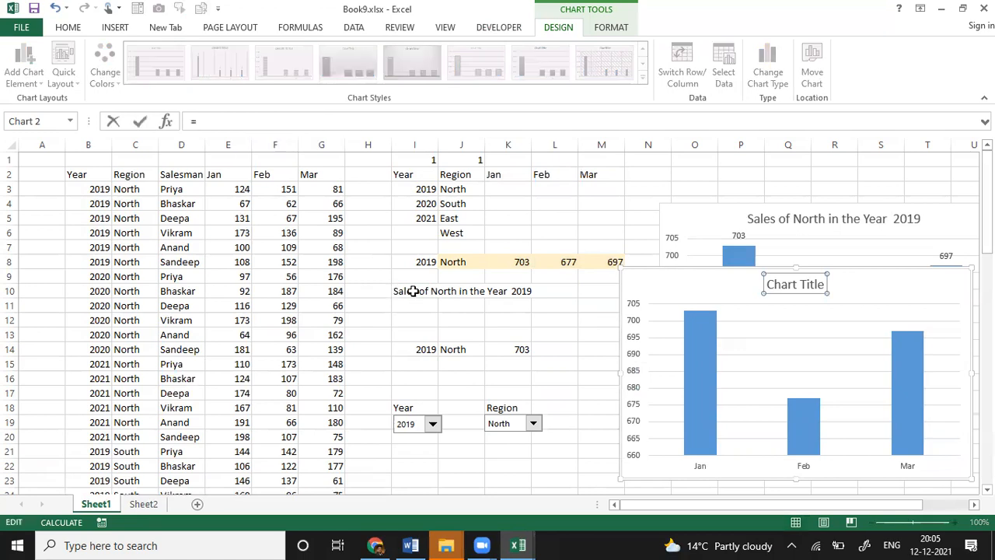
click(411, 291)
key(Return)
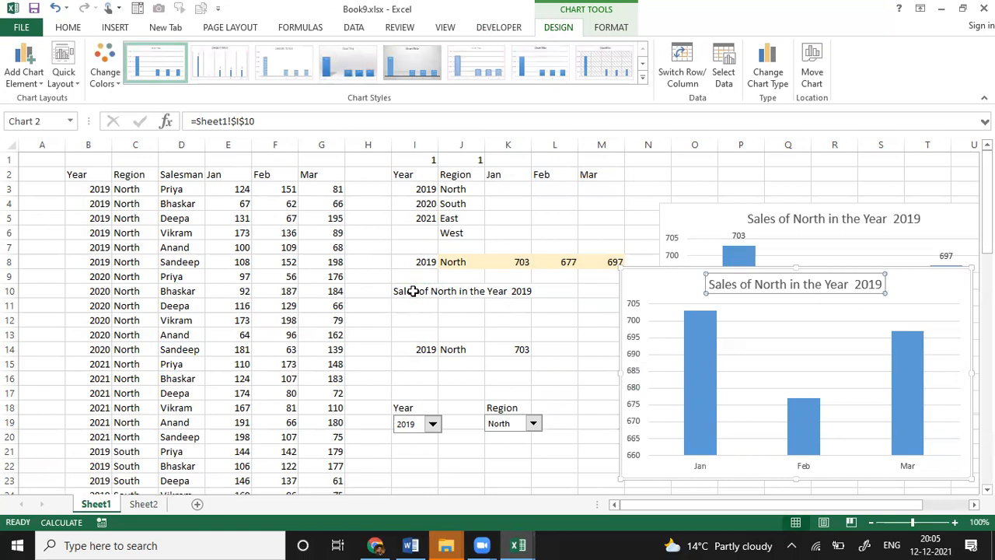
Step: Delete the older sales chart and move the new chart into its place beside the summary
drag(650, 270, 638, 298)
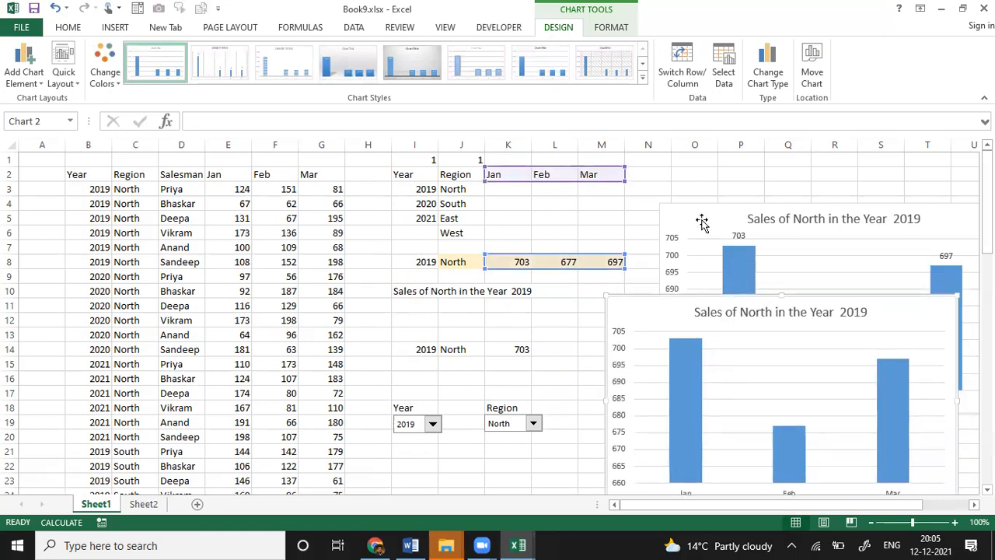
click(702, 223)
key(Delete)
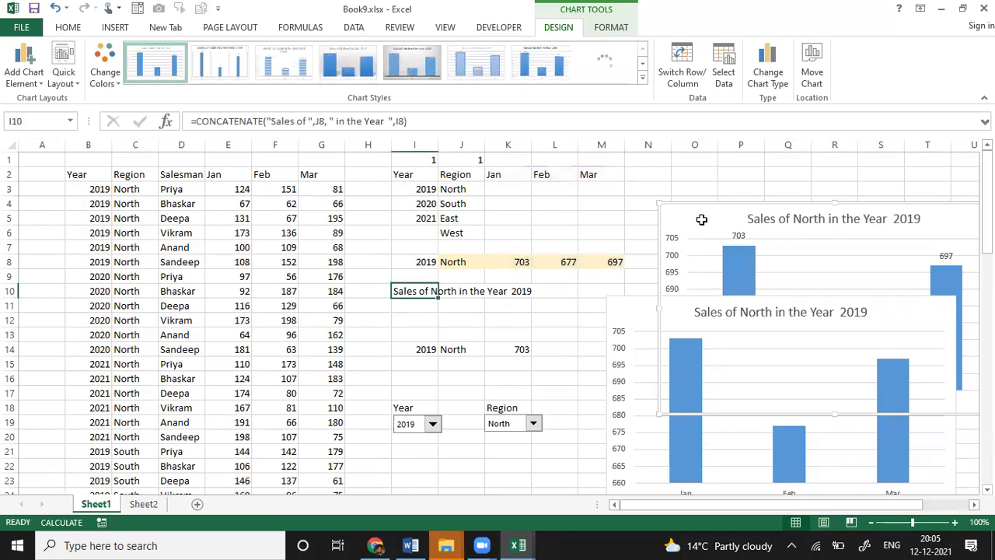
drag(662, 307, 691, 210)
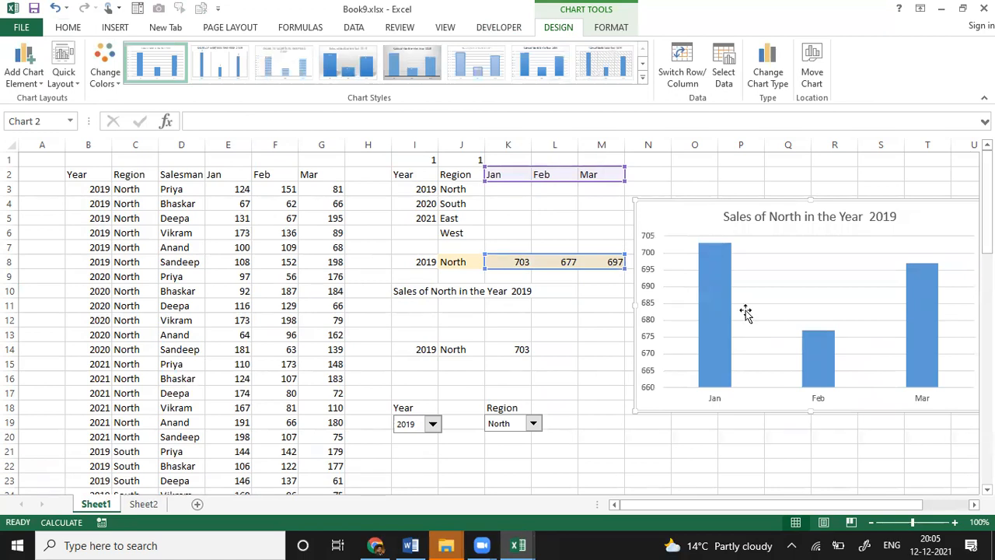
Step: Add data labels to the columns of the sales chart, and deselect the chart
click(719, 331)
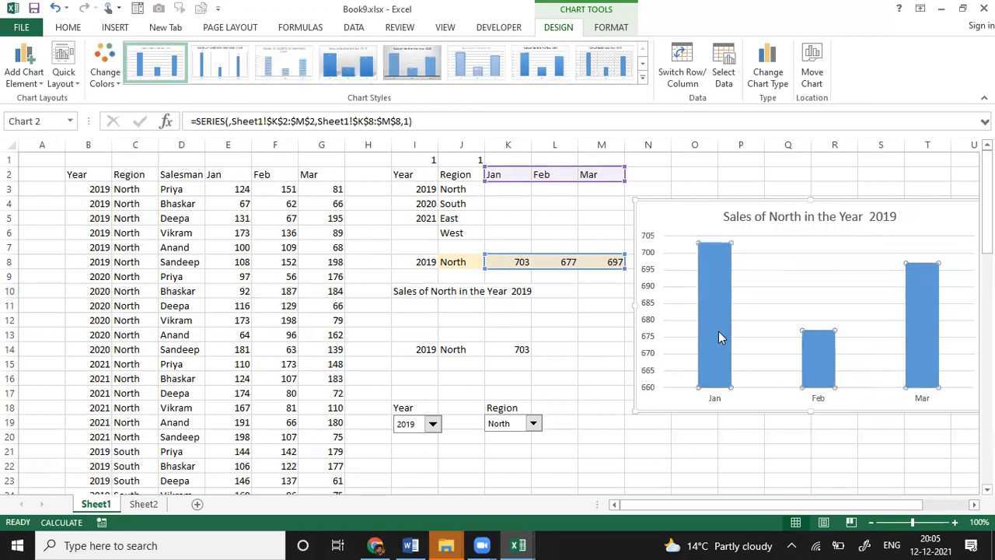
right_click(722, 333)
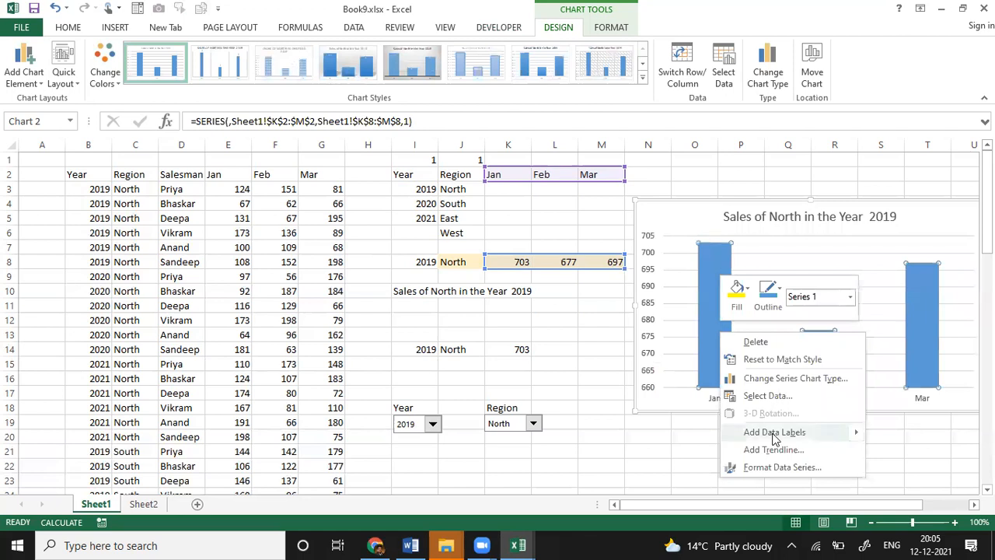
click(852, 431)
click(595, 346)
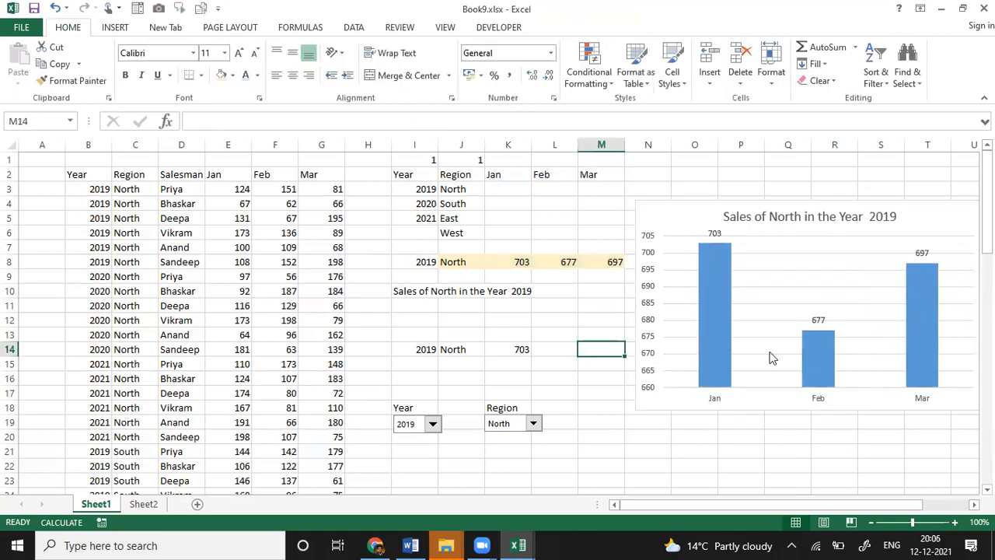
click(911, 211)
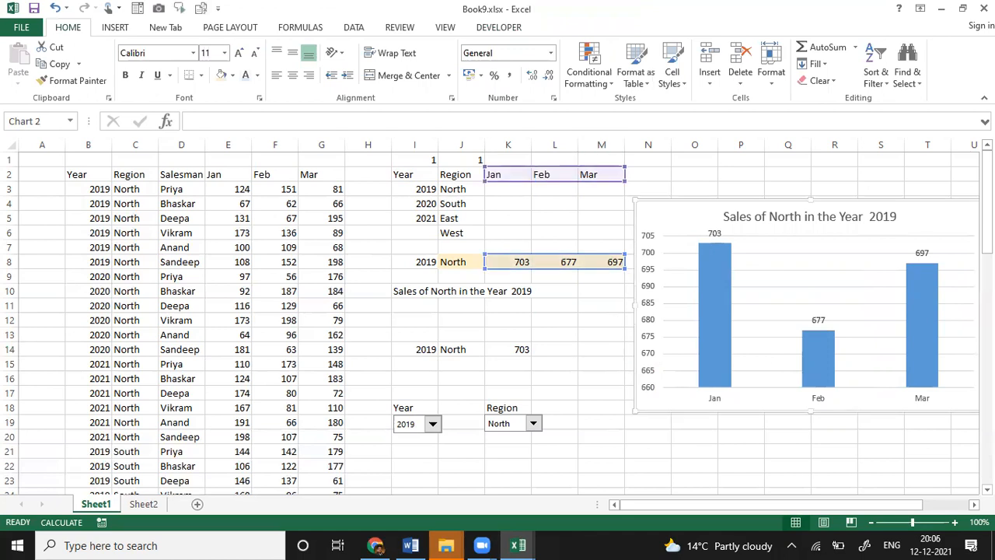
click(952, 410)
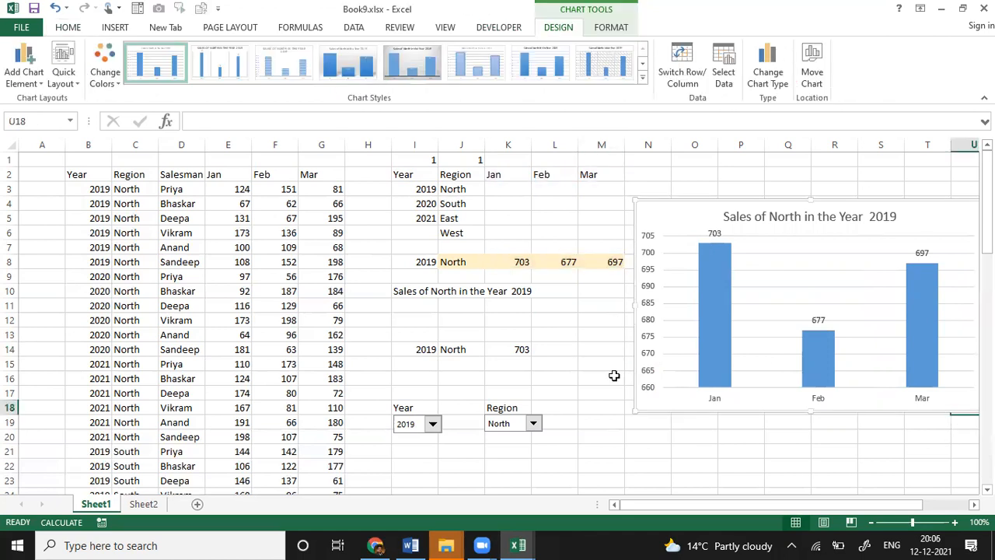
Step: Choose South in the Region combo box and 2020 in the Year combo box to test the chart
click(535, 426)
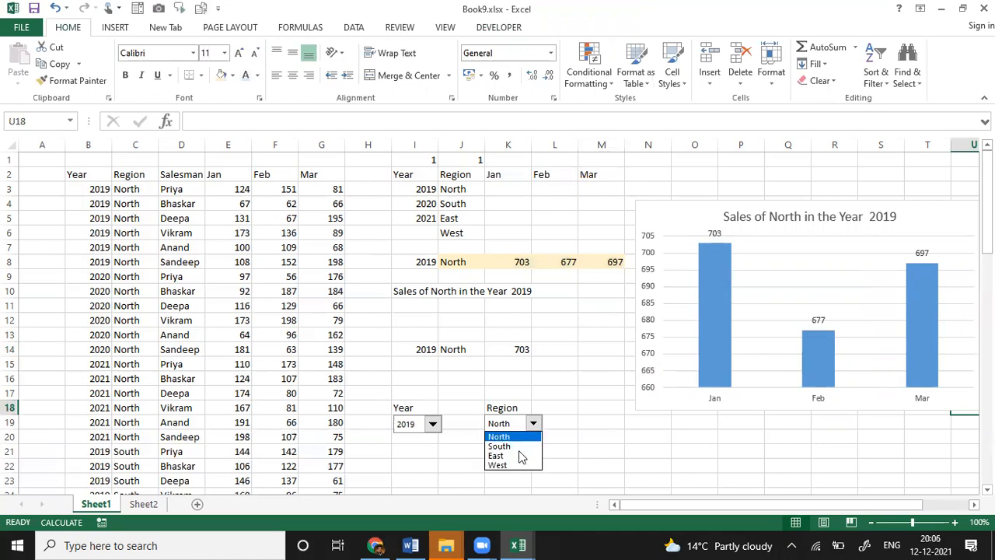
click(517, 448)
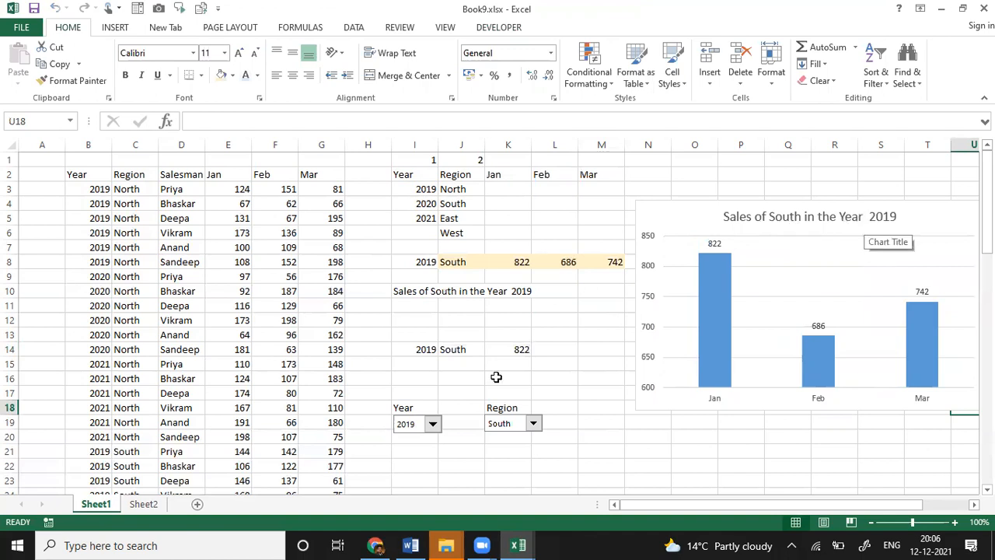
click(433, 425)
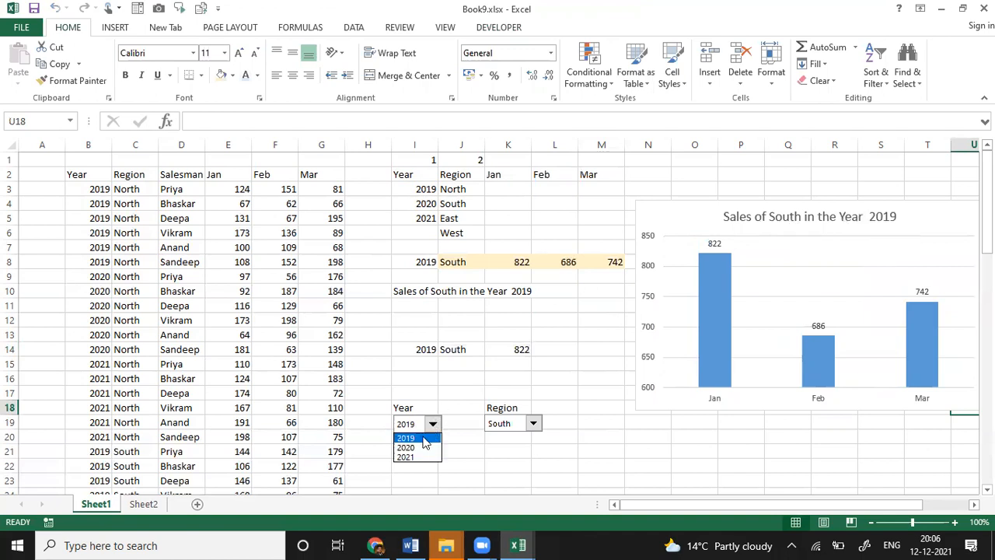
click(420, 447)
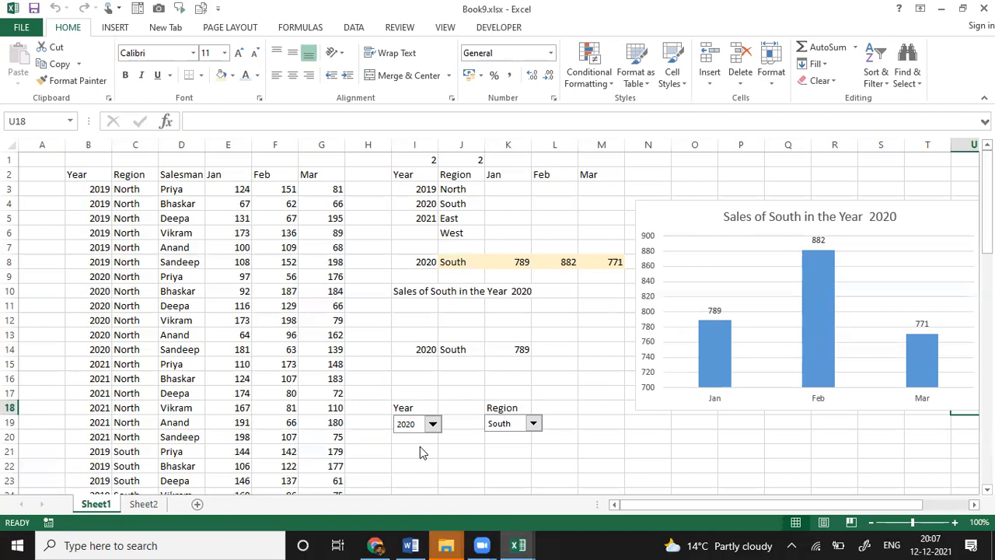
Step: Convert the sales data range B2:G74 into a table with headers
click(127, 233)
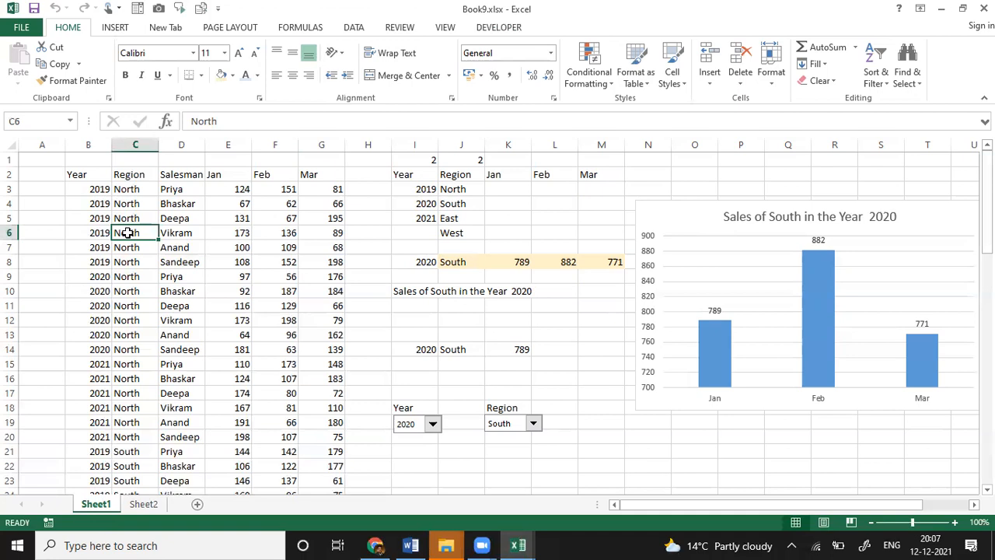
click(113, 9)
key(Escape)
click(117, 29)
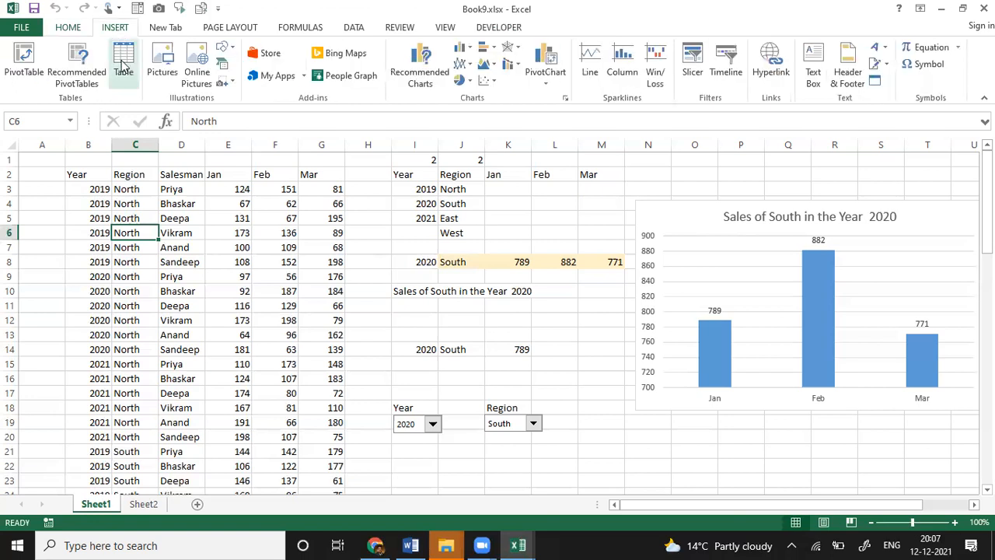
click(122, 67)
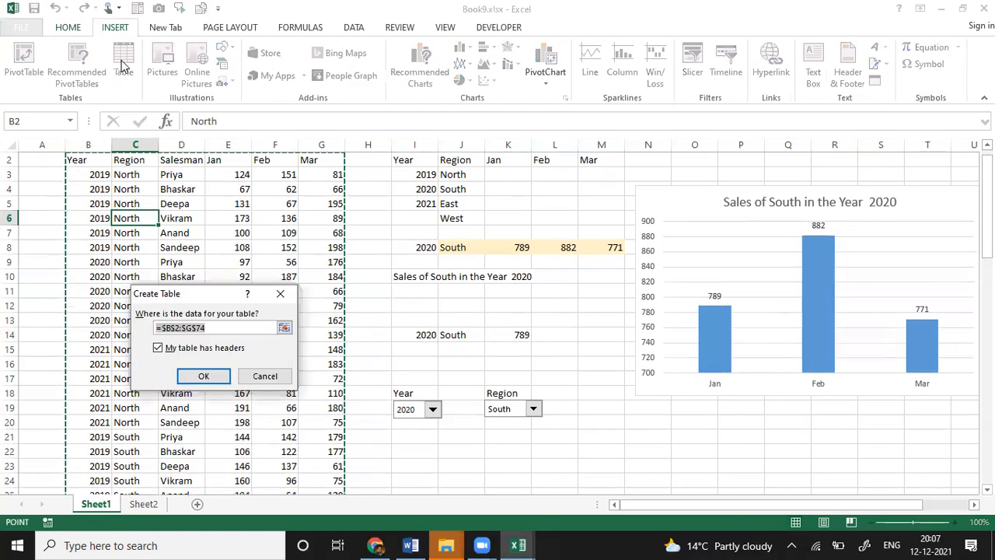
key(Return)
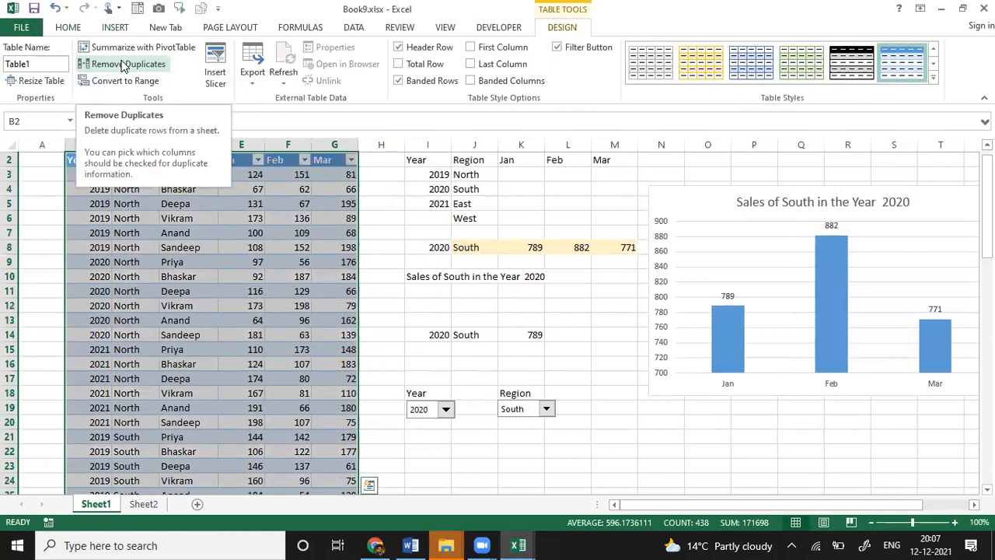
Step: Apply the plain, uncoloured table style to the sales table on Sheet1 and turn off its header filters
click(231, 213)
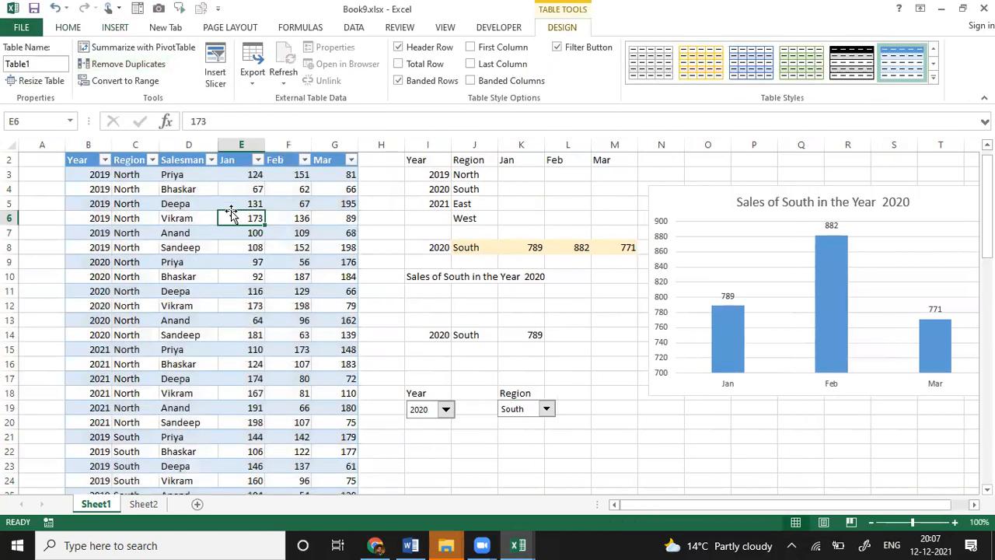
click(932, 52)
click(932, 52)
click(932, 52)
click(653, 62)
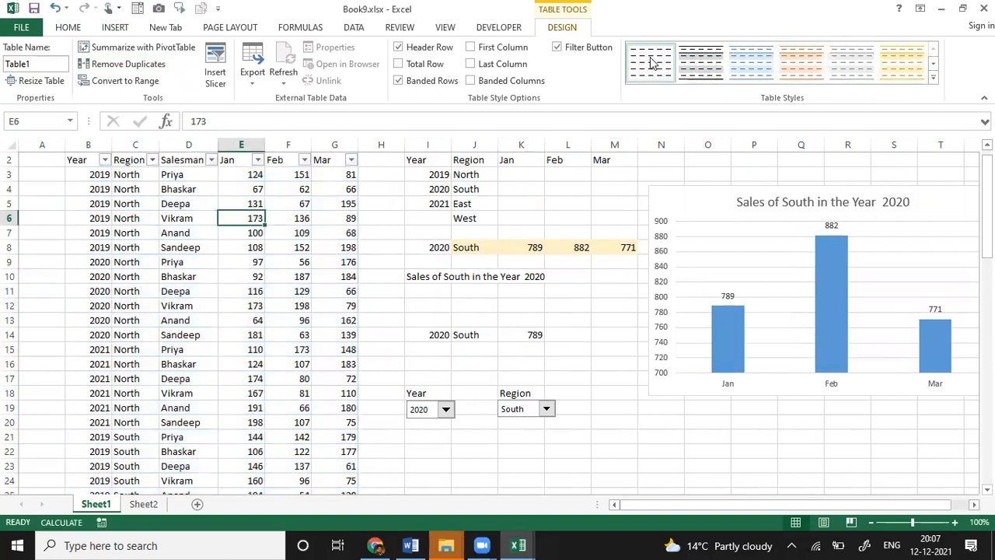
click(358, 29)
click(385, 62)
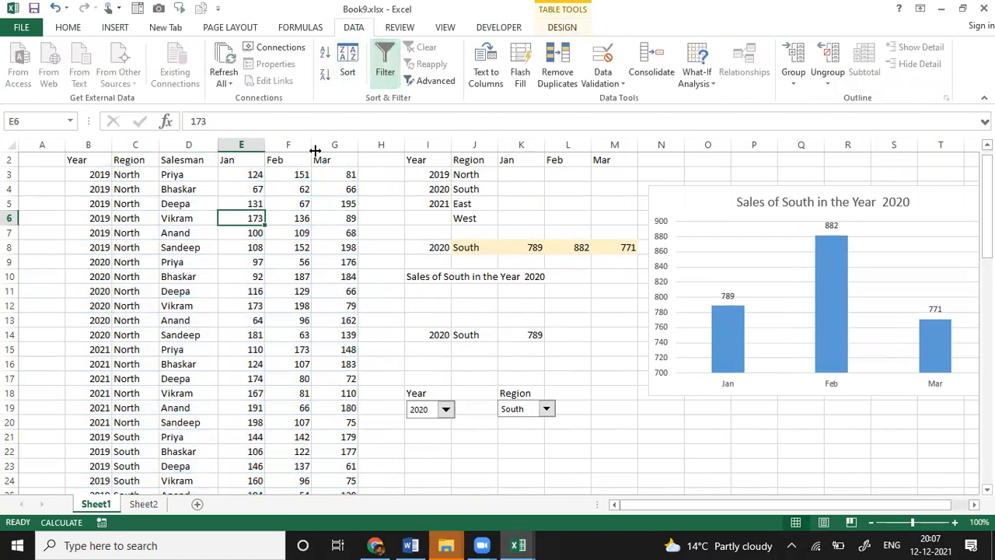
click(190, 228)
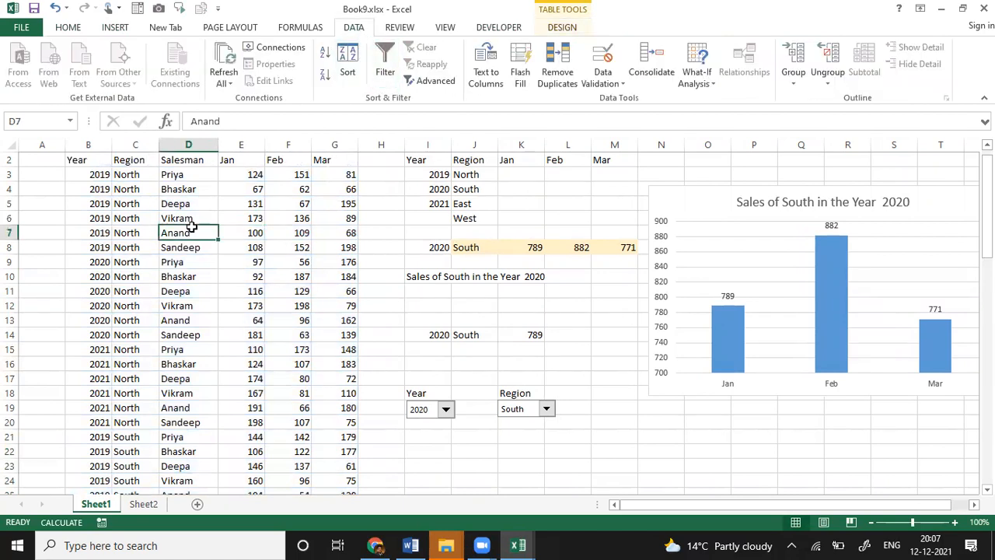
click(563, 29)
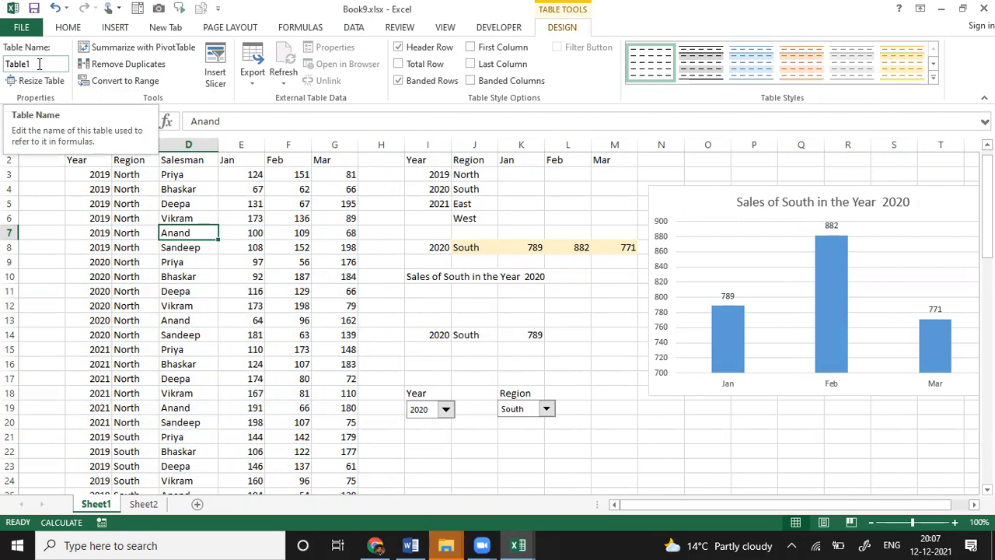
click(479, 186)
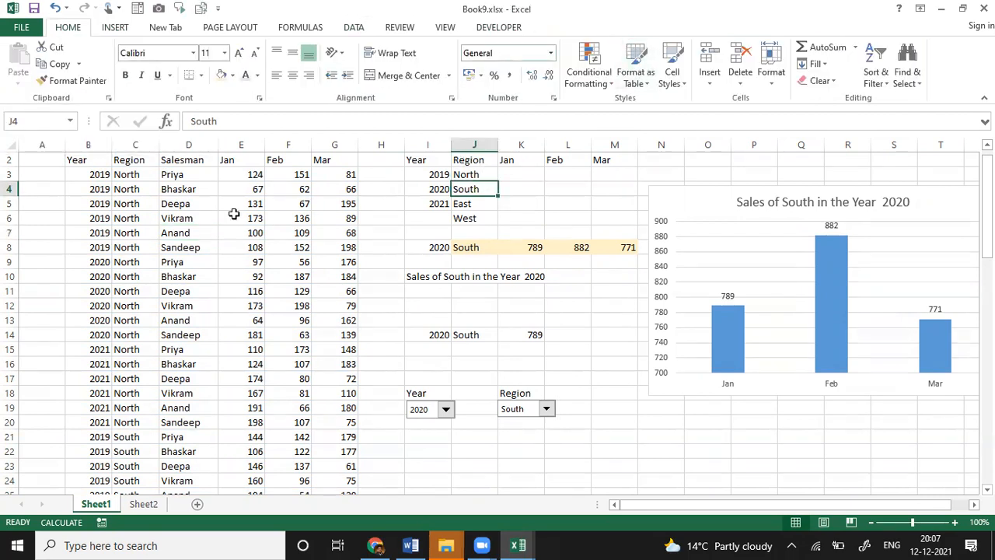
click(162, 262)
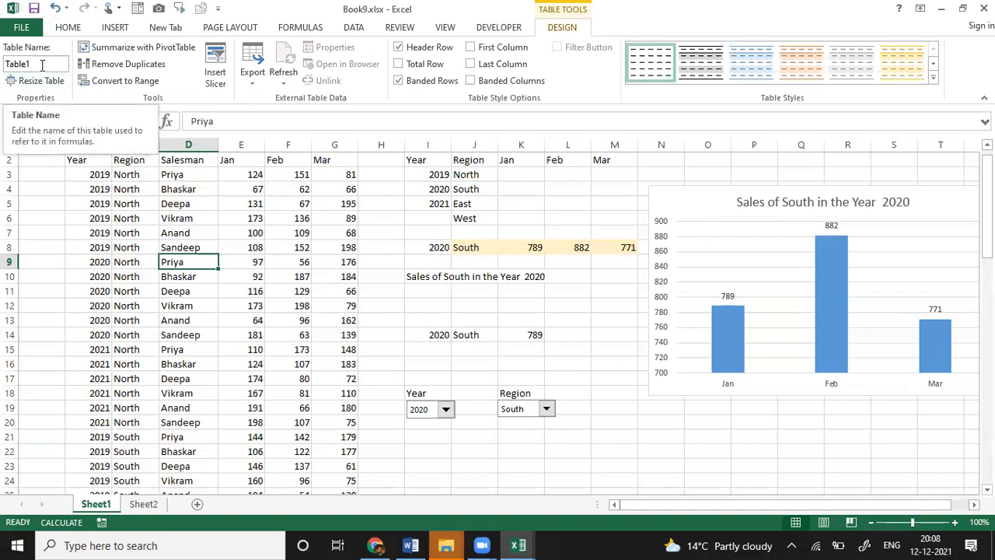
click(164, 232)
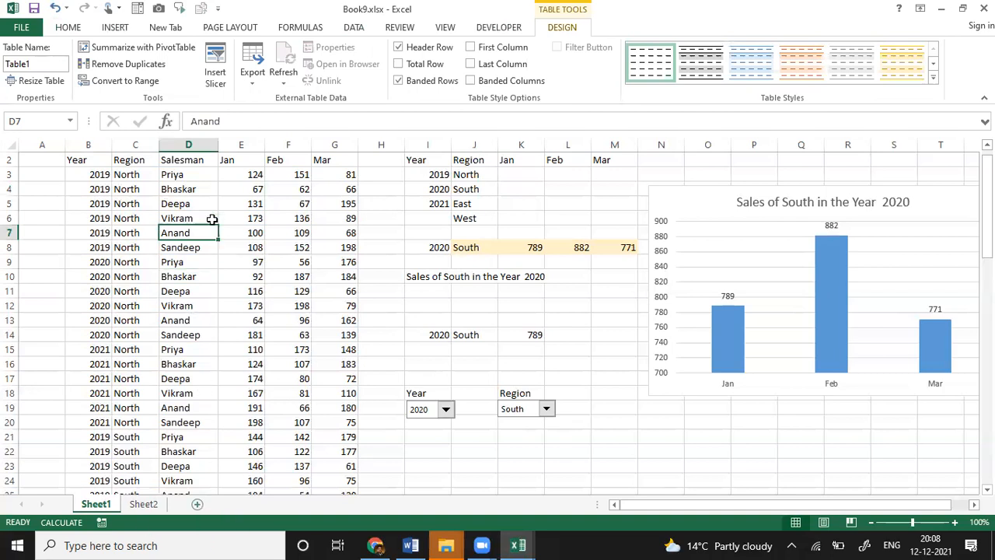
Step: Copy the Salesman and Jan data in D2:E7 to cell C3 of a new sheet and slightly widen column C
drag(178, 161, 237, 235)
drag(238, 238, 238, 238)
key(ctrl+c)
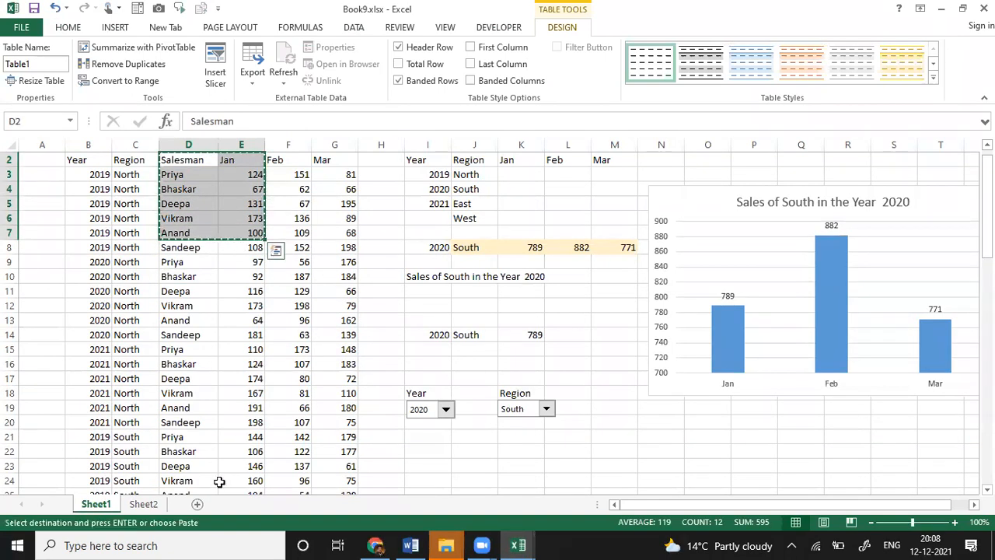
click(197, 503)
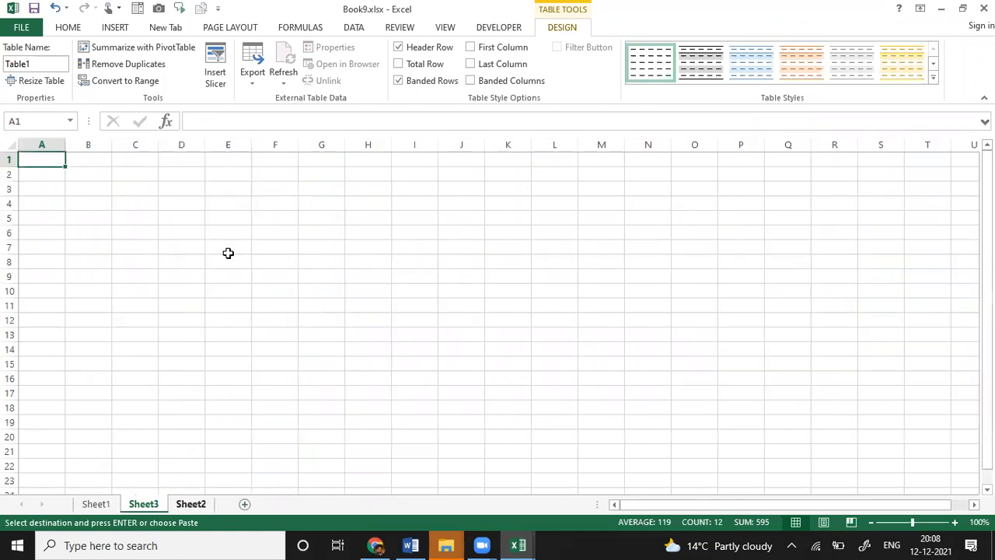
click(121, 194)
key(ctrl+v)
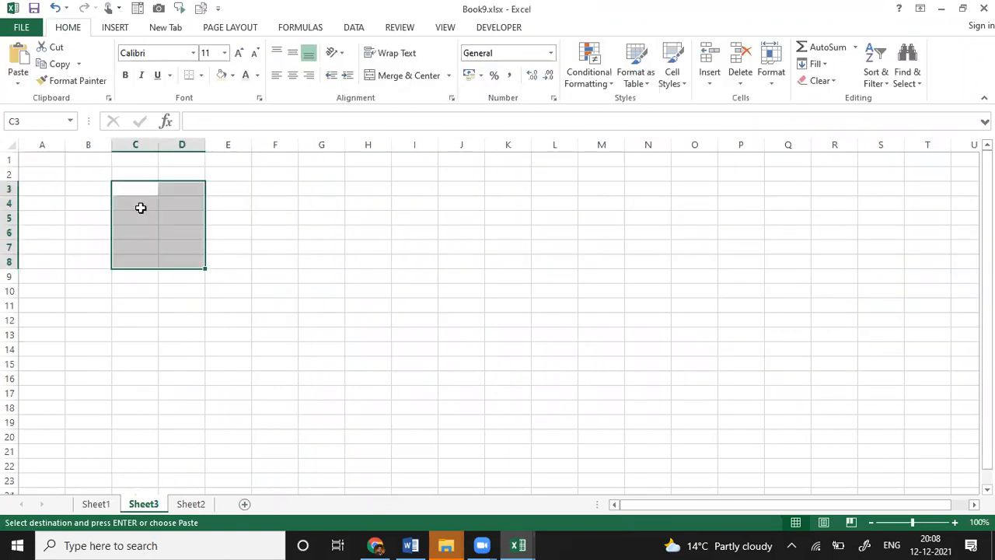
click(145, 217)
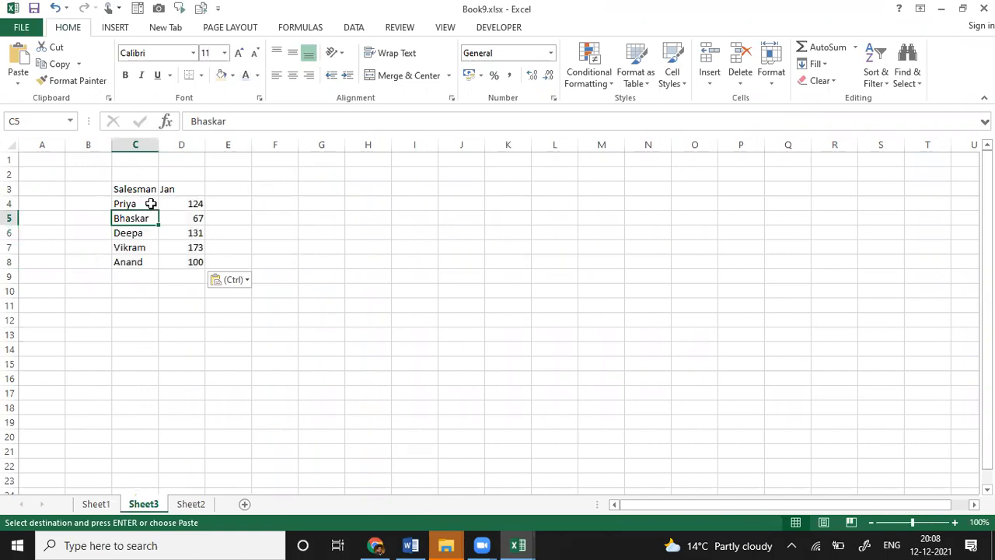
drag(156, 146, 158, 146)
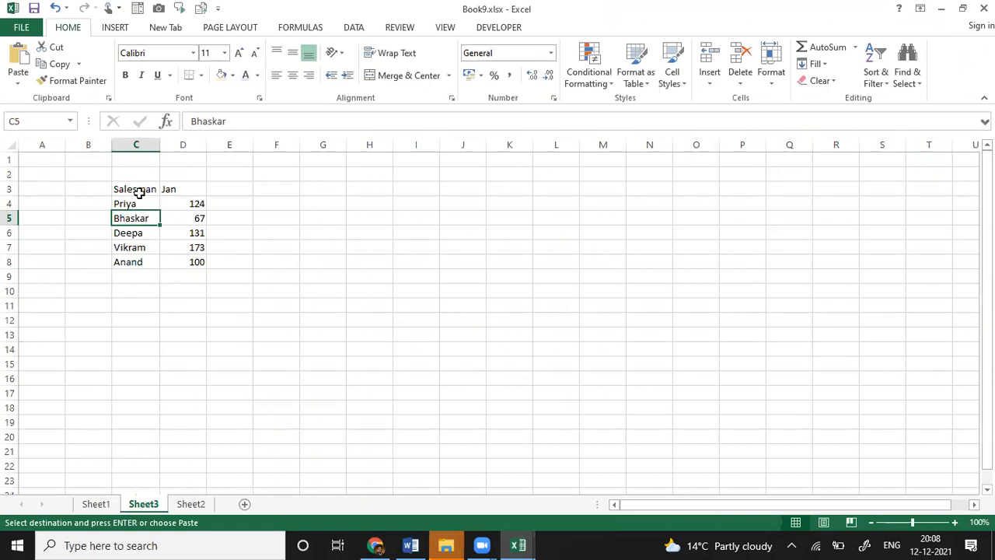
Step: Insert a clustered column chart from the plain range C3:D8 and move it beside the data
drag(138, 193, 200, 264)
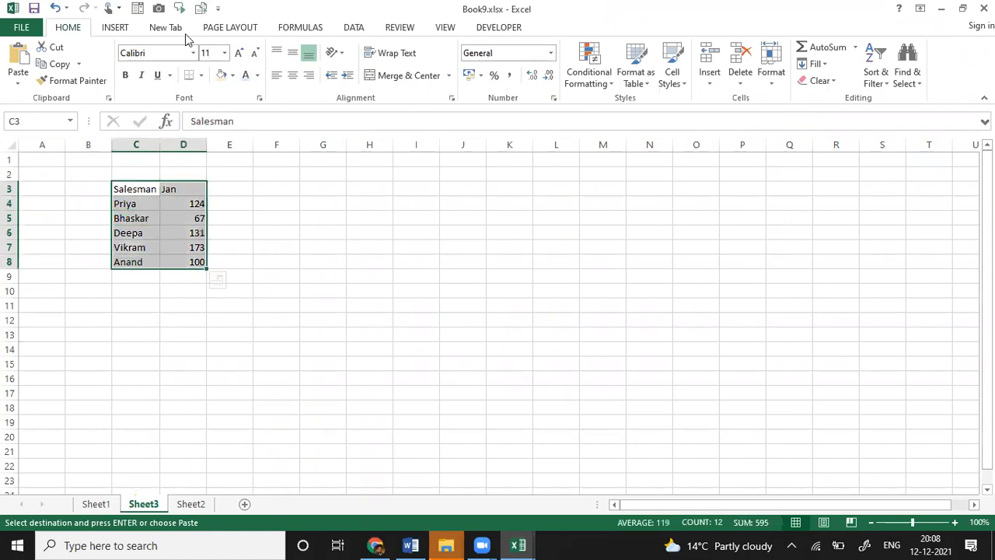
click(114, 29)
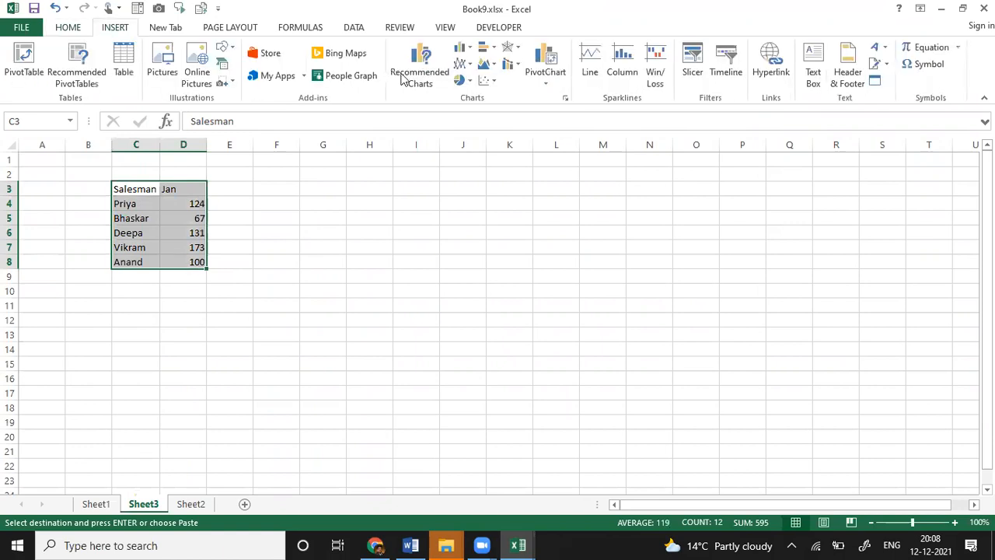
click(461, 49)
click(476, 101)
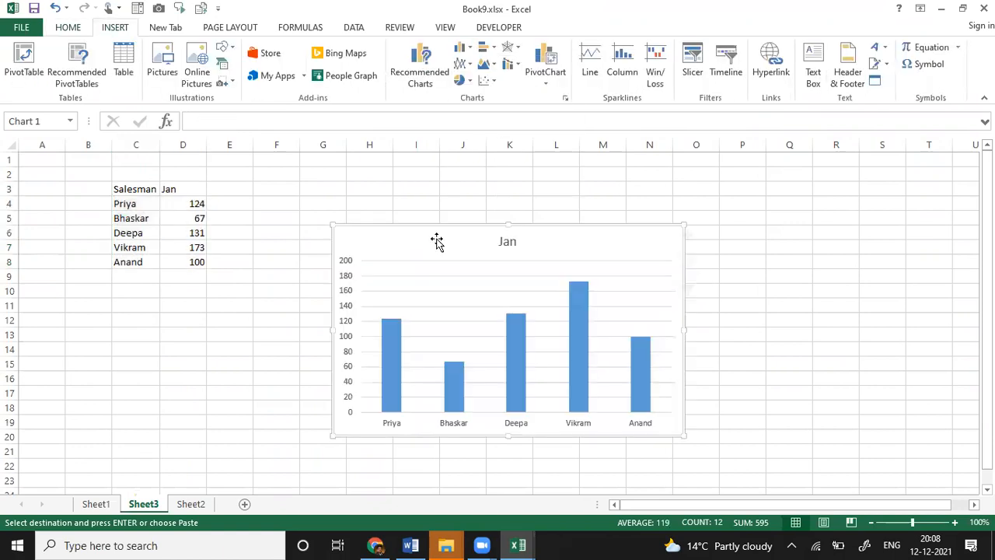
drag(419, 208, 414, 189)
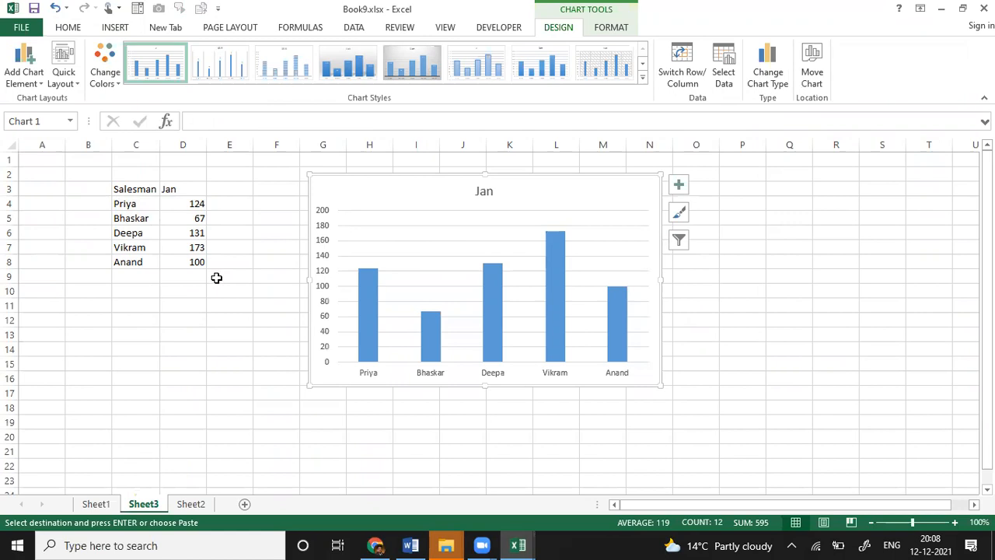
Step: Add another salesman's name in C9 with a Jan value of 200 to test whether the chart picks it up
click(136, 276)
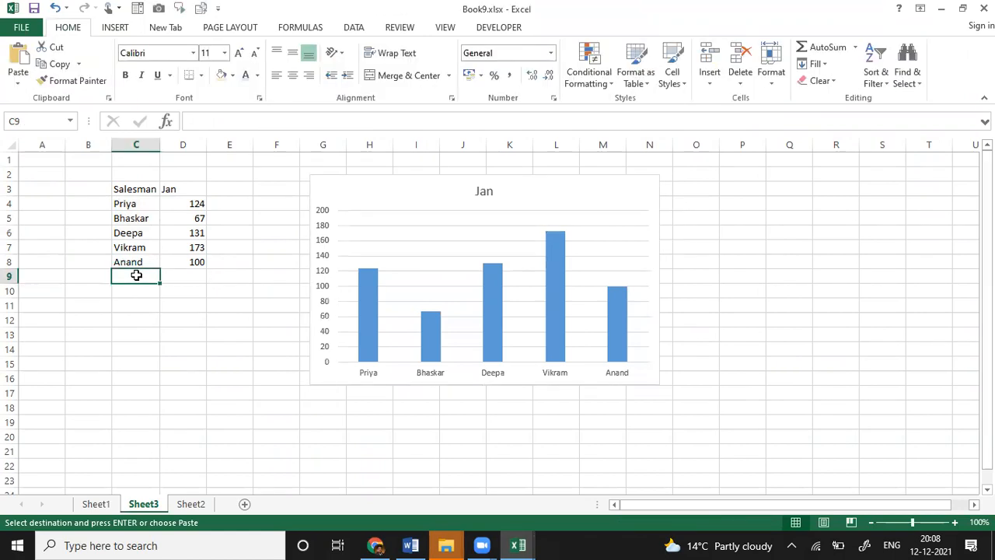
text(Priya)
text(ratik)
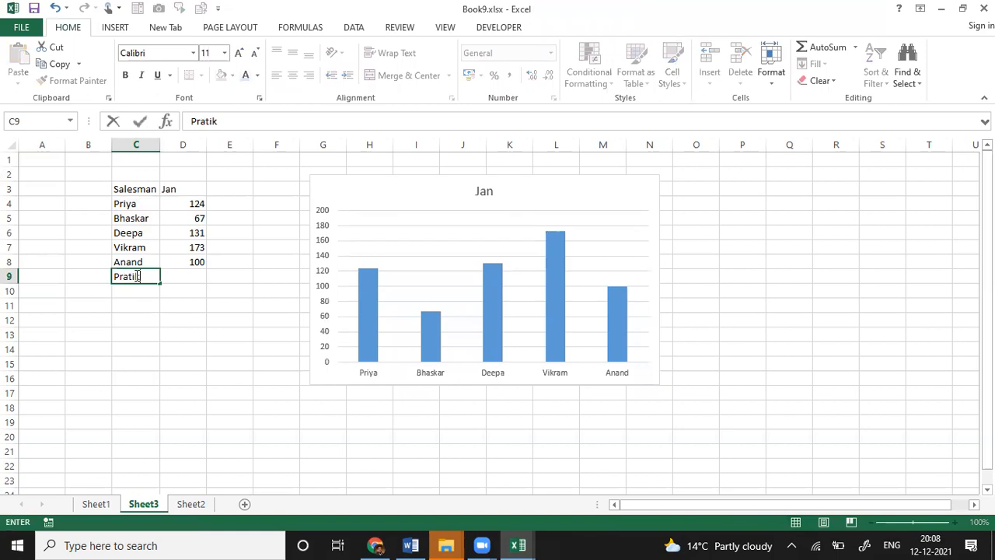
key(ctrl+Return)
key(Tab)
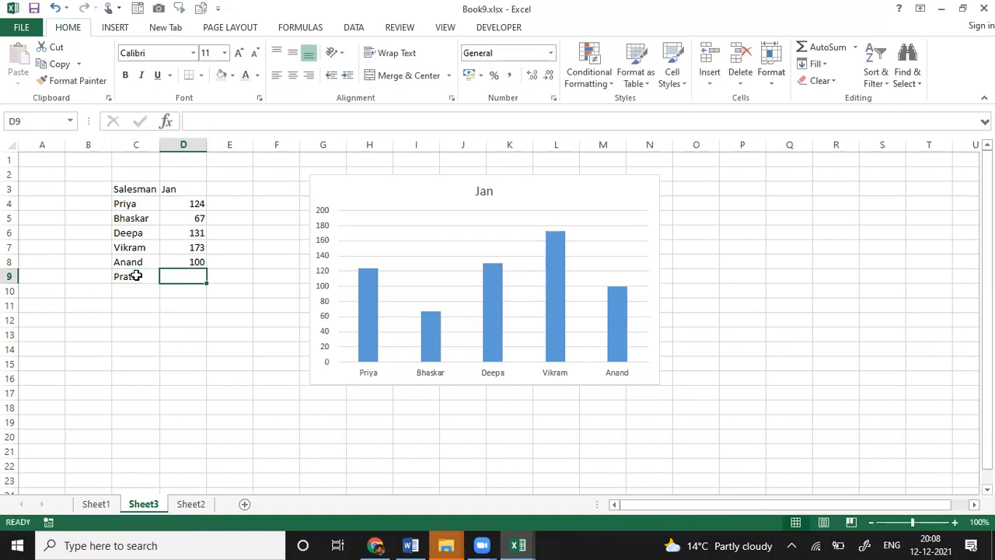
text(200)
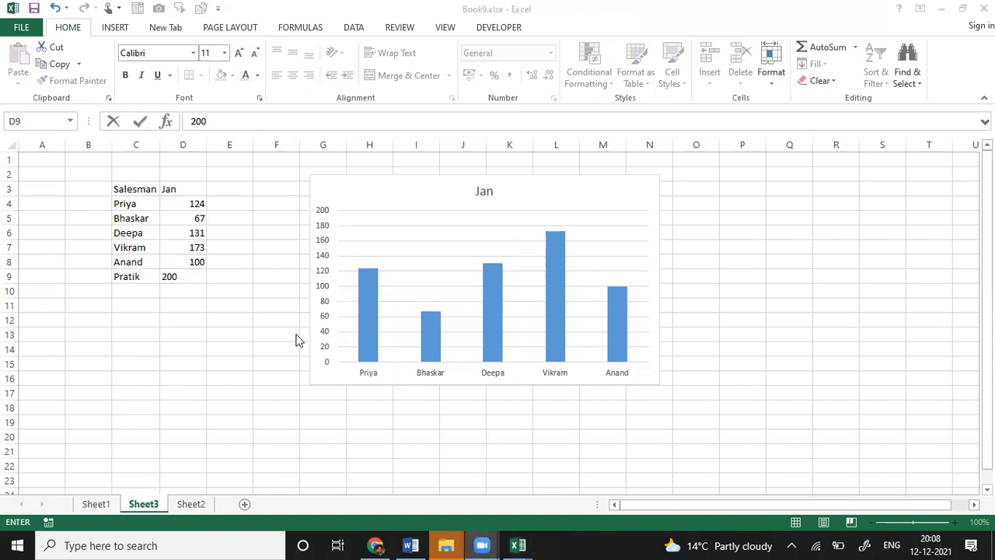
click(188, 283)
key(Return)
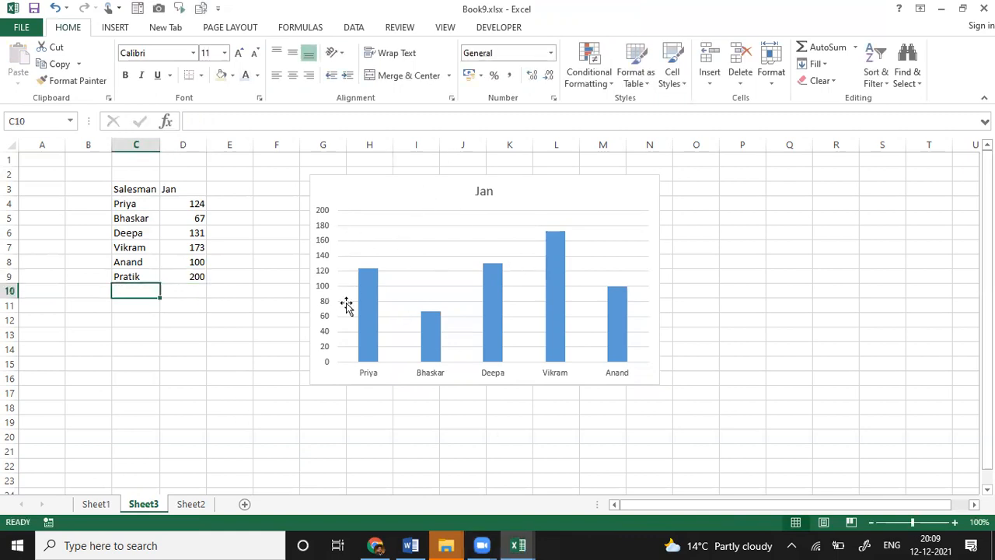
Step: Clear the test entry in C9:D9 and delete the Jan column chart
click(137, 278)
shift+click(182, 276)
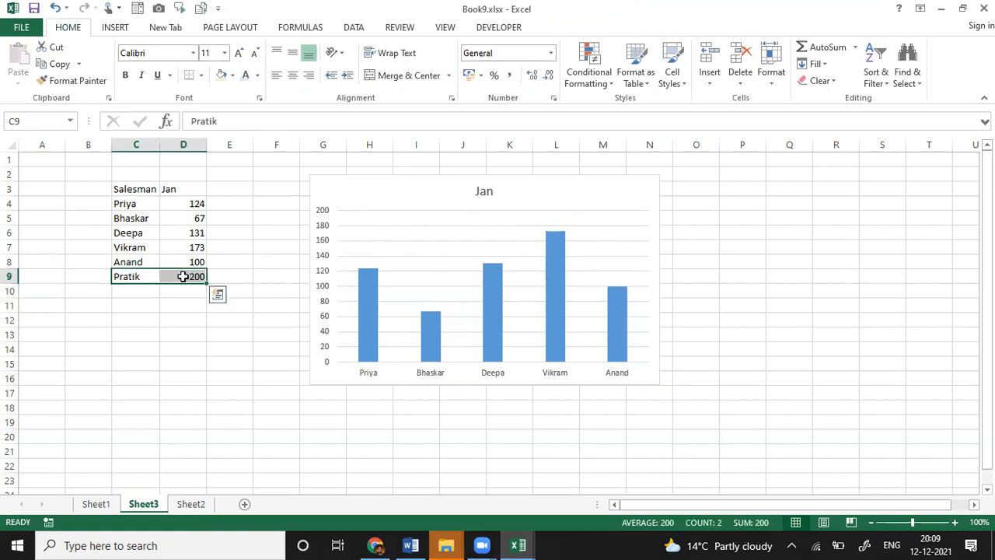
key(Delete)
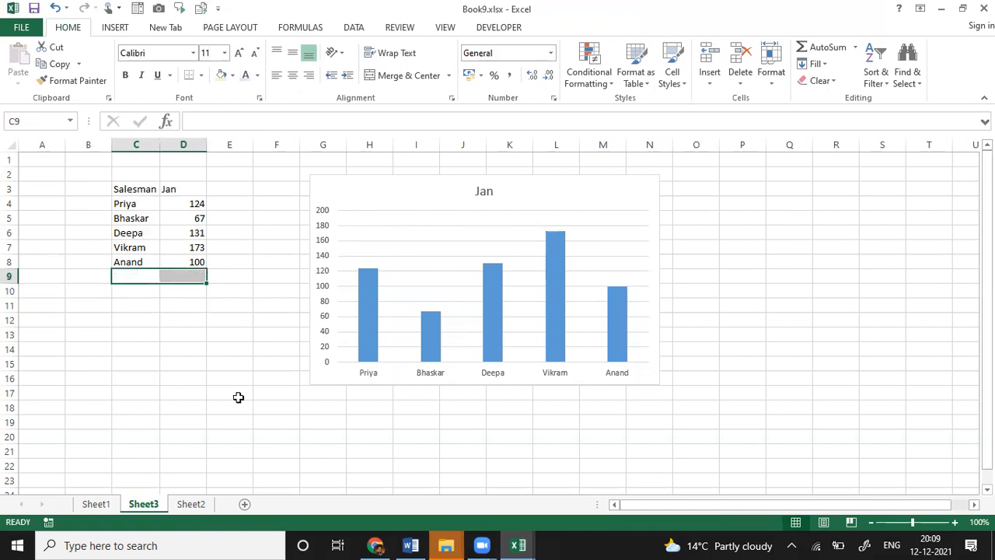
click(373, 201)
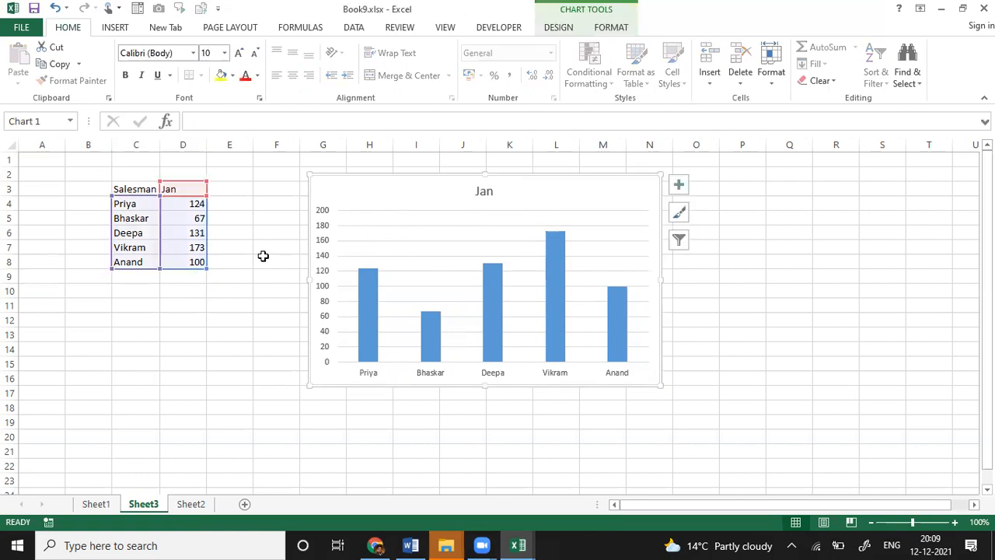
key(Delete)
Step: Convert the Salesman and Jan range C3:D8 into a table with headers
click(137, 204)
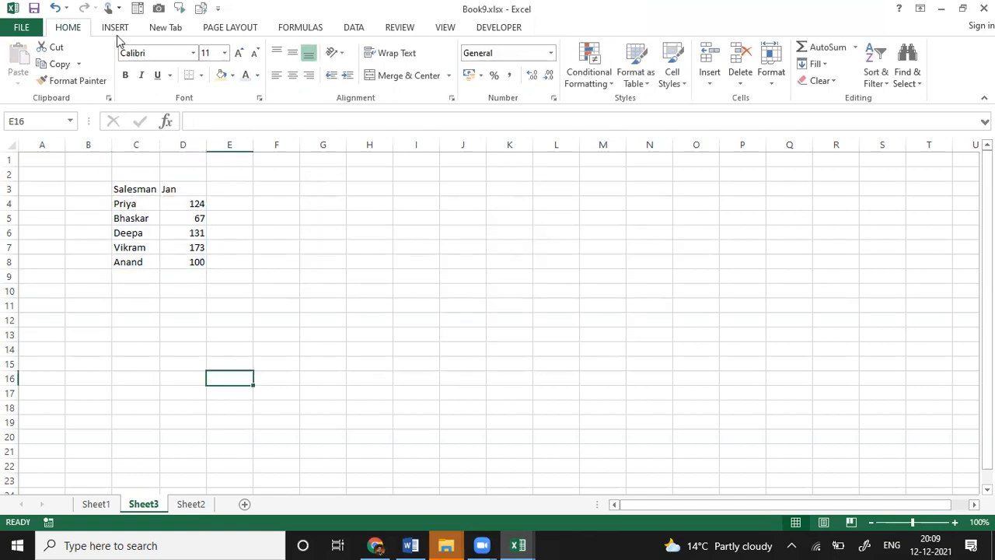
click(117, 28)
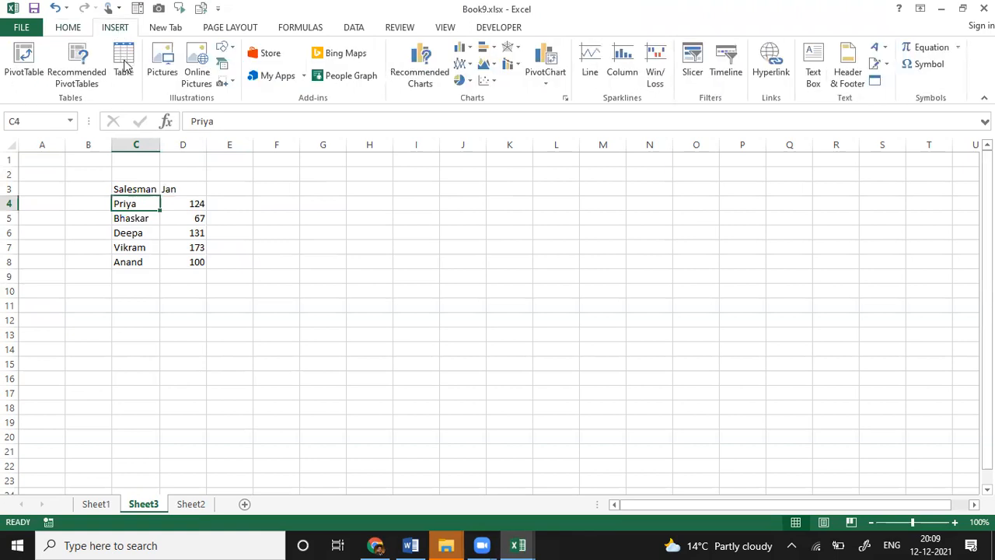
click(123, 62)
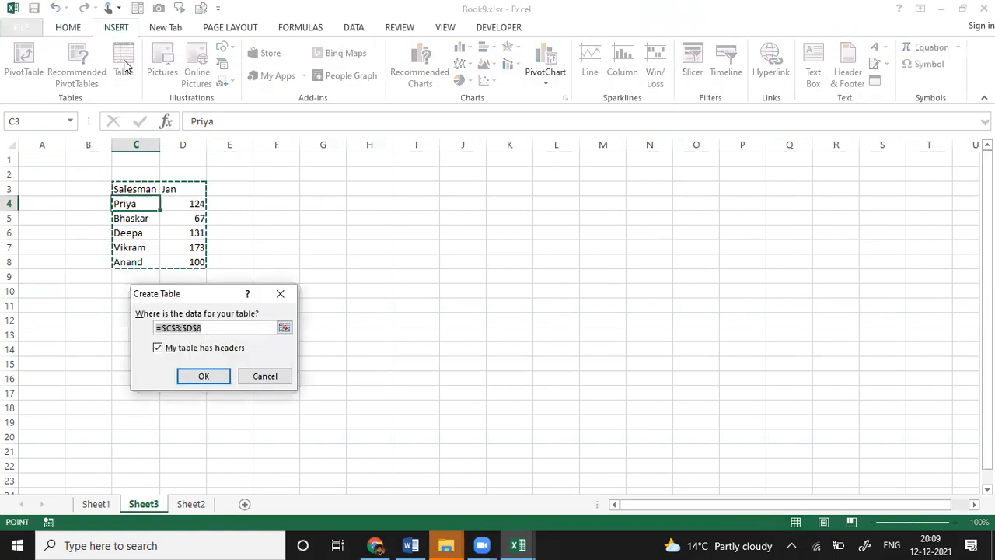
key(Return)
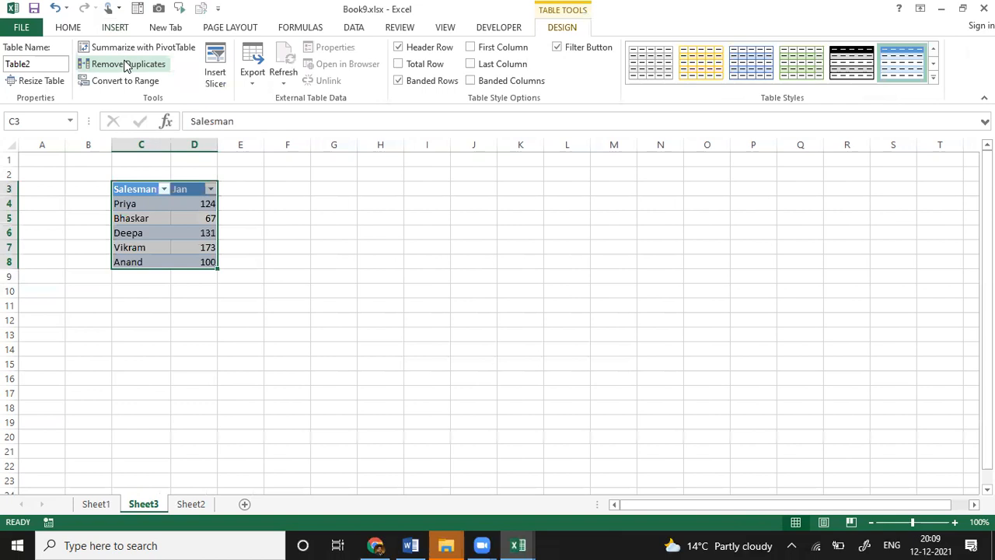
Step: Insert a clustered column chart from the whole Salesman and Jan table and place it beside the table
click(136, 189)
shift+click(191, 261)
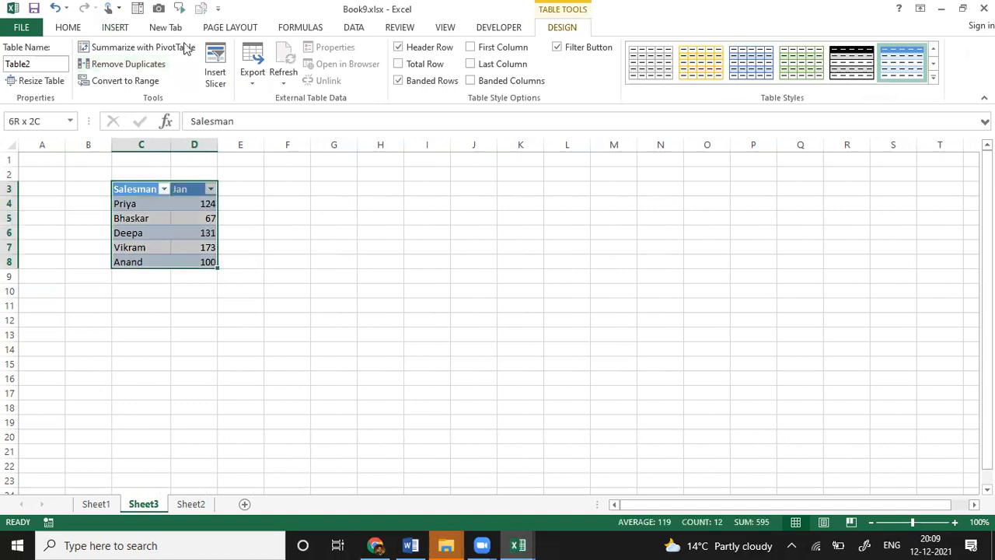
click(118, 28)
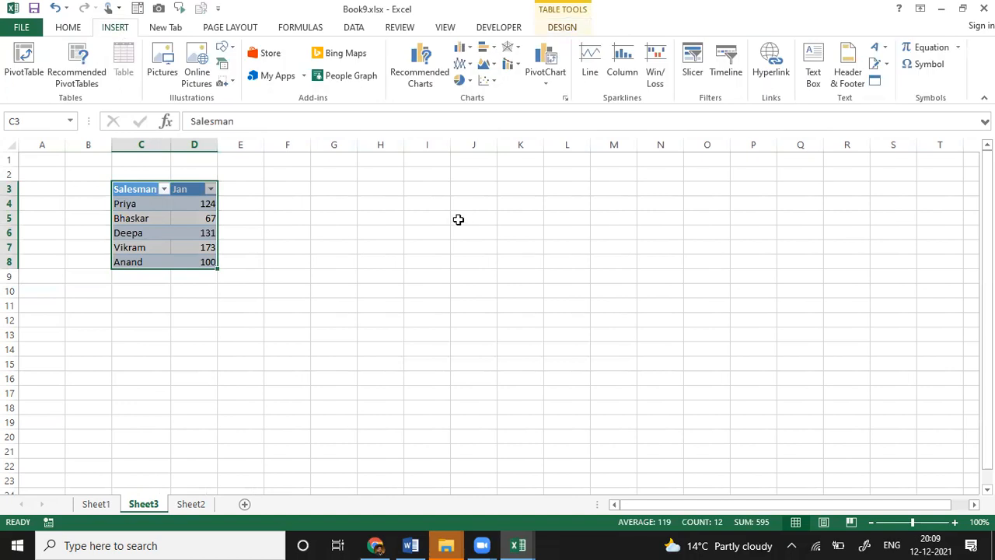
click(463, 46)
click(473, 94)
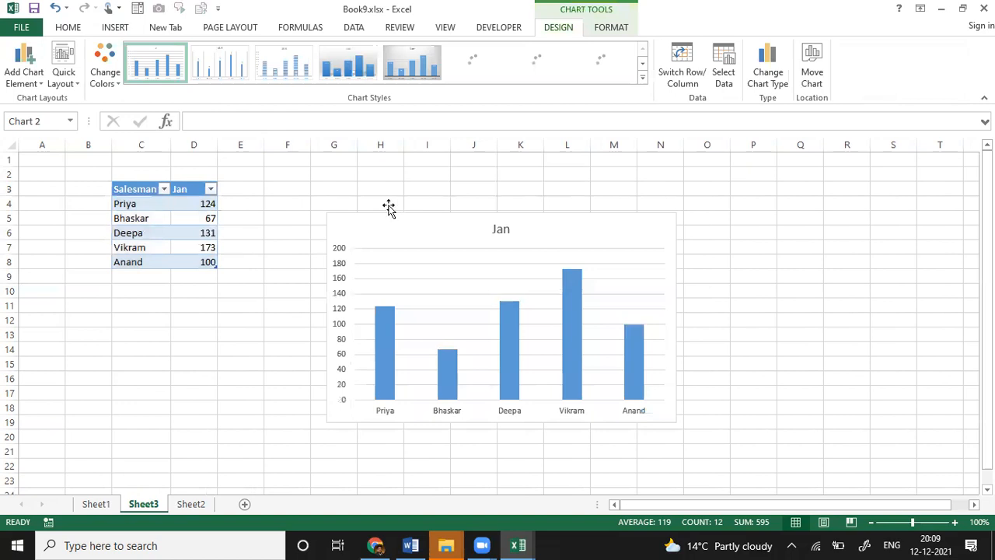
Step: Add a new row to the table in C9:D9 with another salesman's name and a Jan value of 200
click(149, 279)
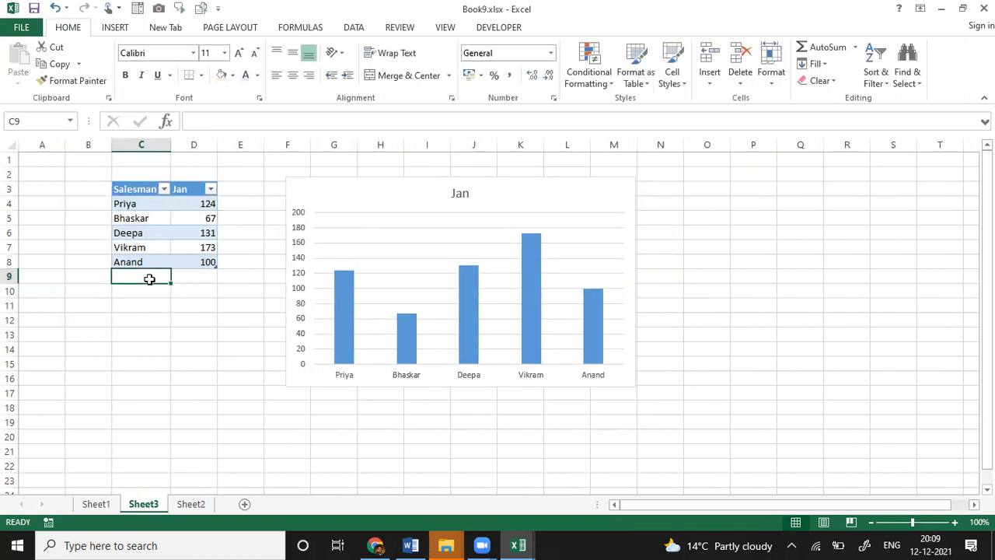
text(Pratik)
key(Tab)
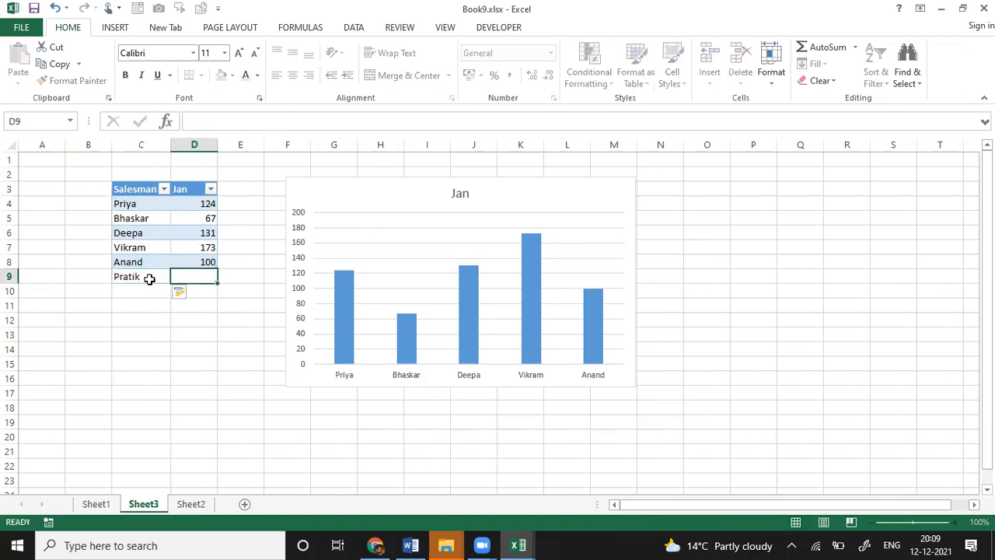
text(200)
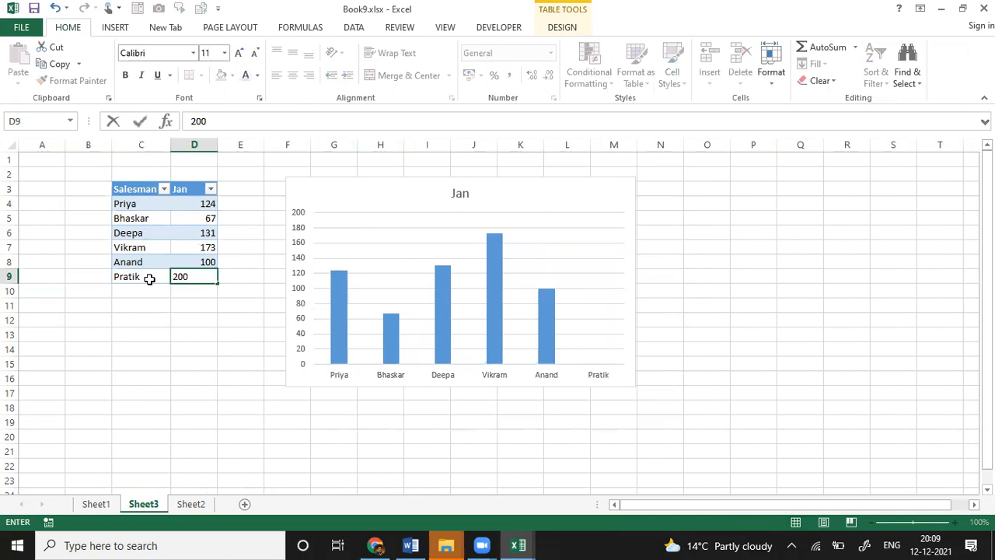
key(Return)
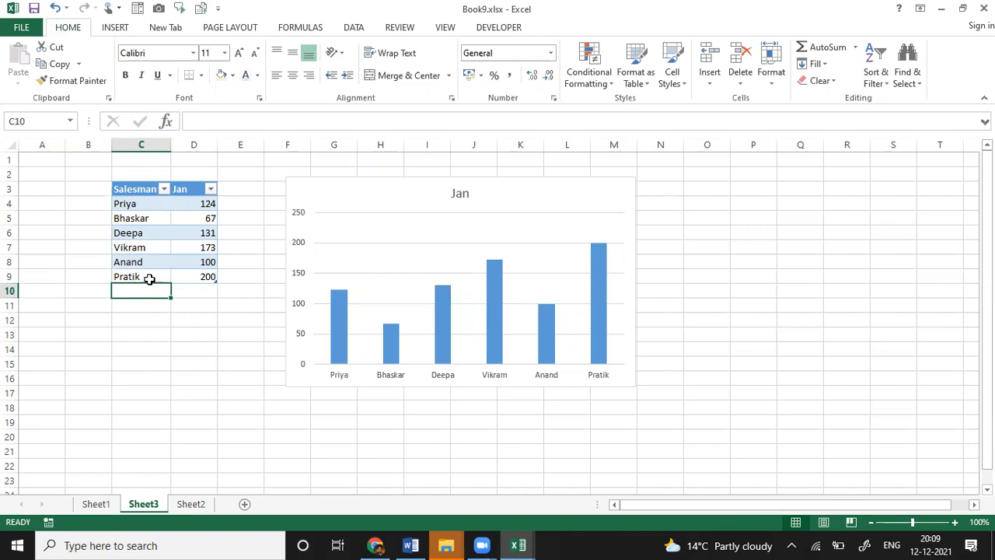
Step: Filter the table's Jan column to show only the values 100, 124 and 131
click(209, 189)
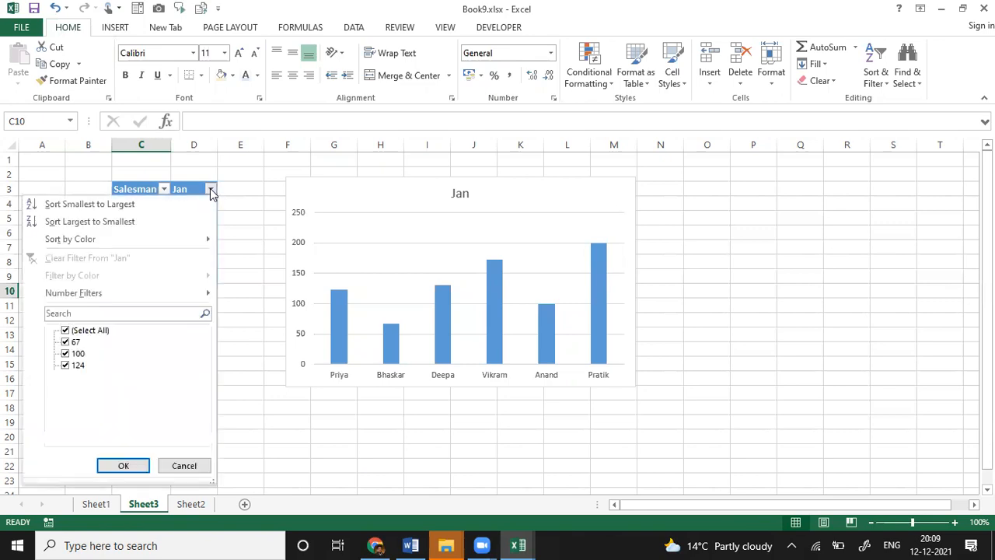
click(66, 330)
click(66, 354)
click(65, 365)
click(65, 377)
click(121, 465)
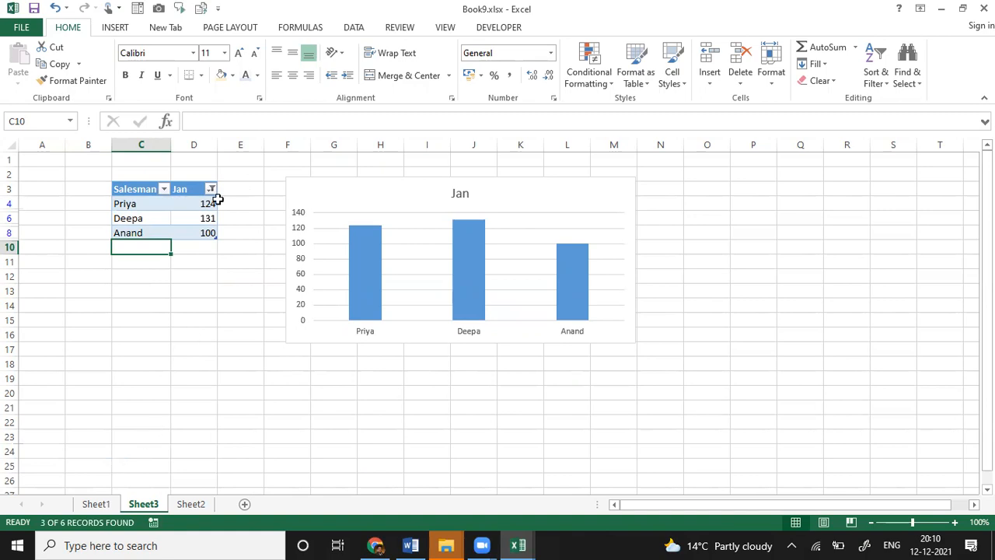
Step: Reselect all values in the Jan column filter so every table row is shown
click(211, 189)
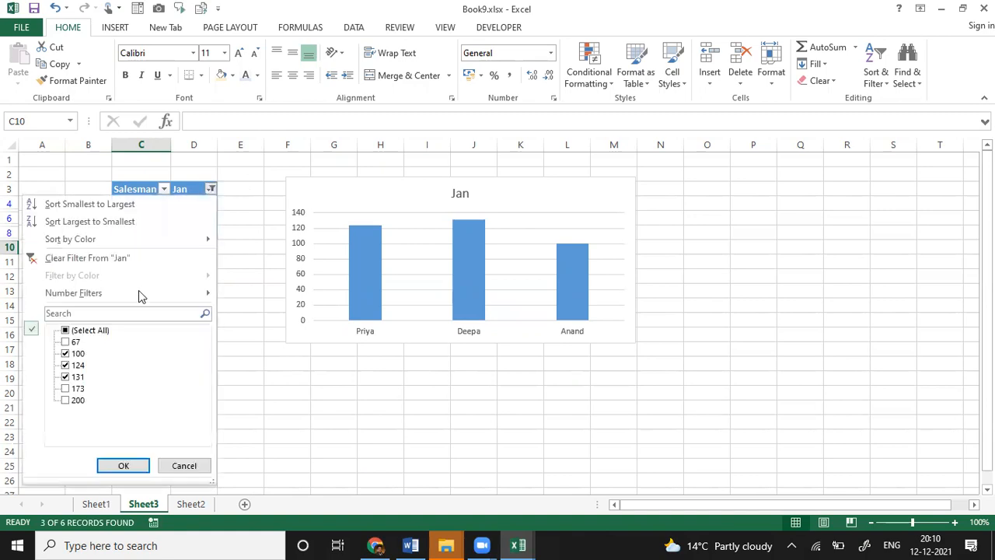
click(66, 330)
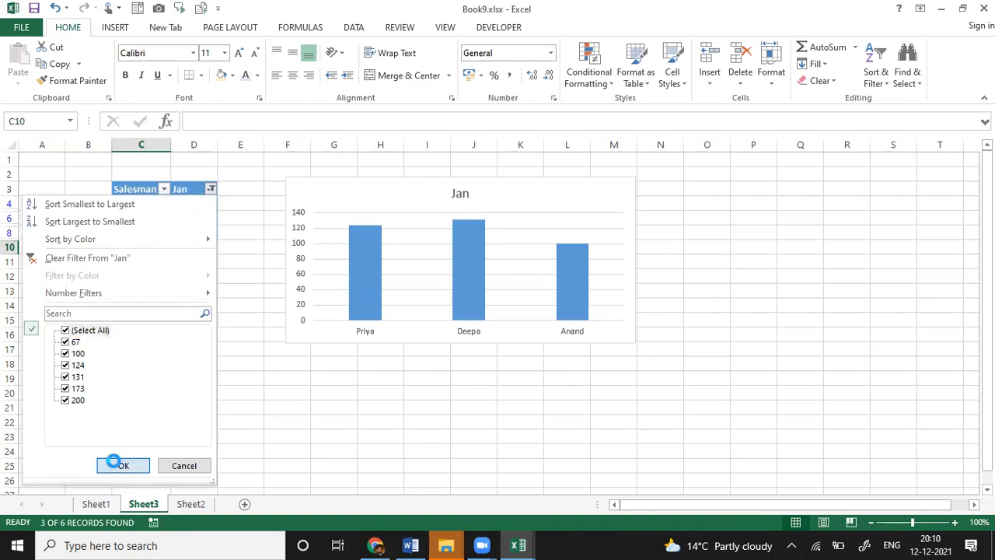
click(118, 465)
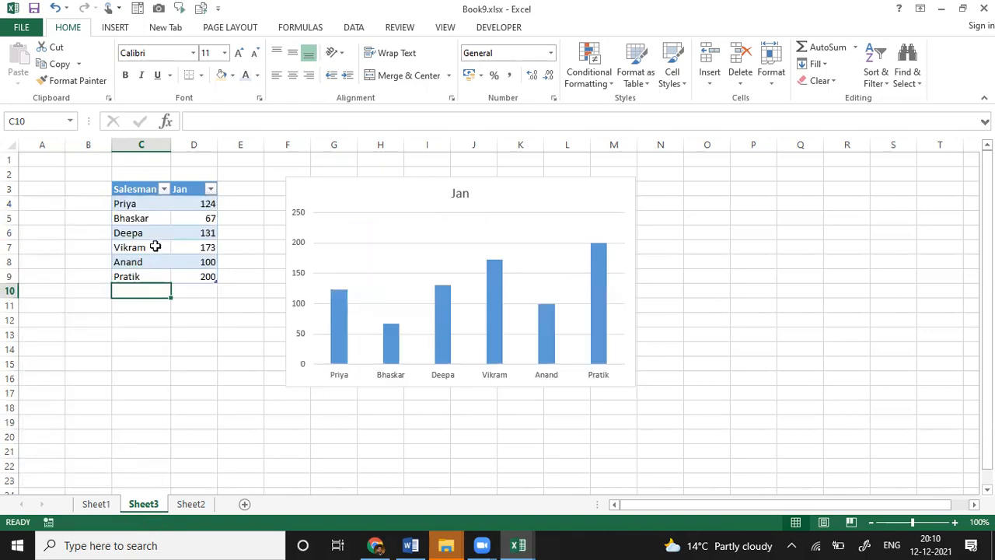
Step: Filter the Salesman column to show only the first two names in its alphabetical filter list
click(163, 189)
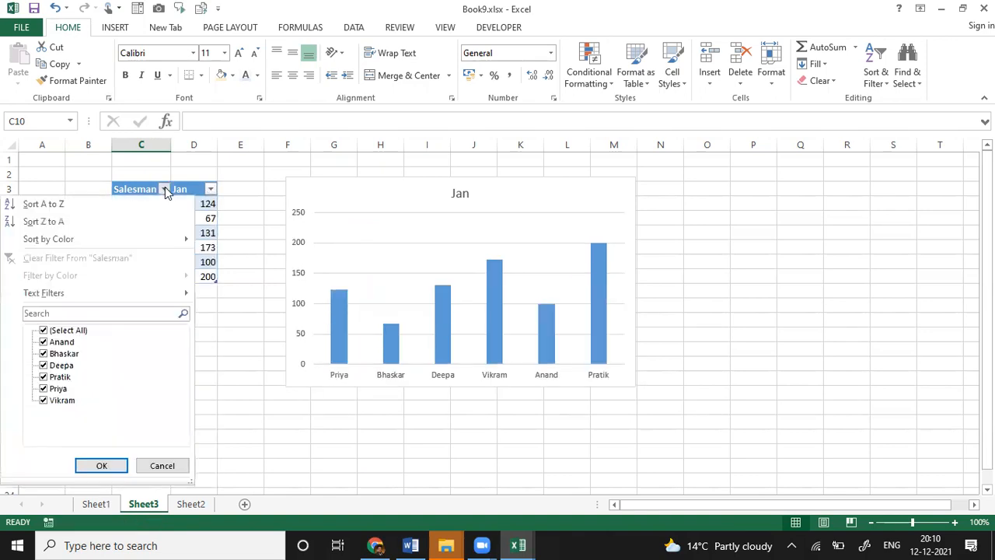
click(43, 331)
click(44, 342)
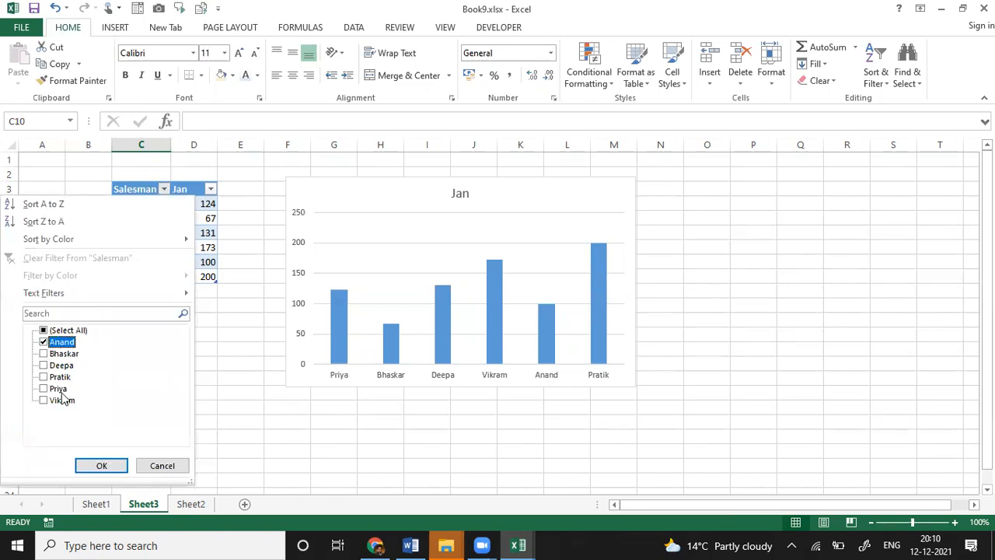
click(87, 463)
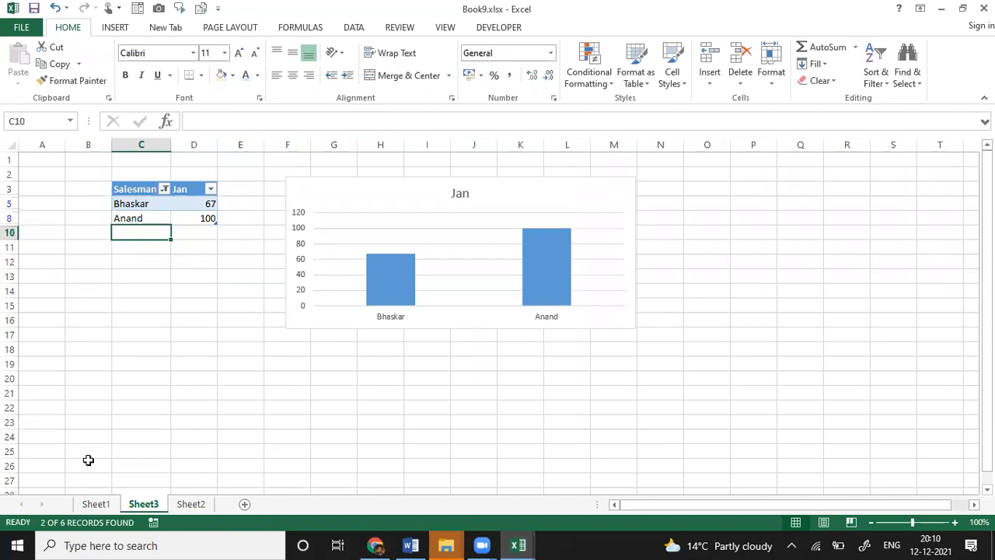
click(179, 218)
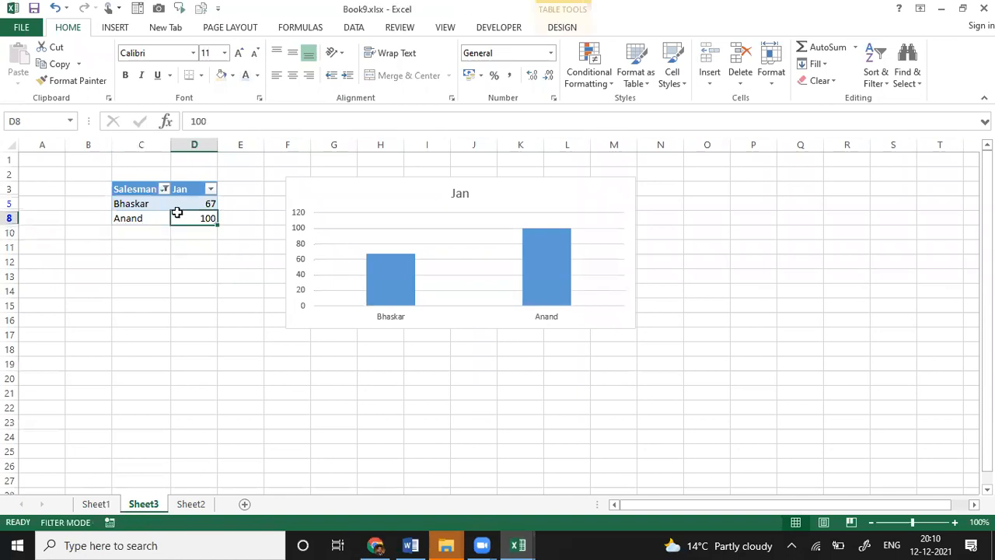
Step: Reselect all names in the Salesman column filter to restore the full table
click(163, 189)
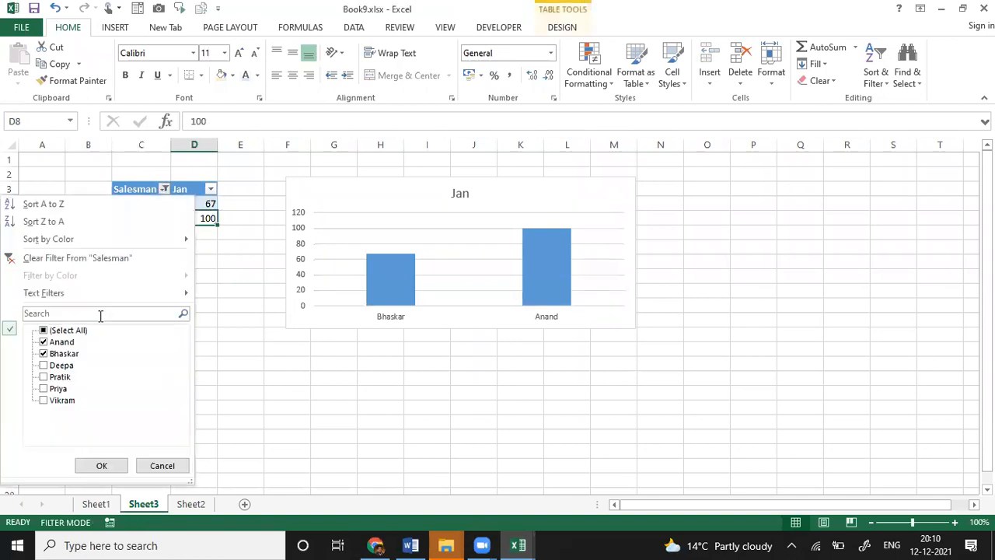
click(45, 331)
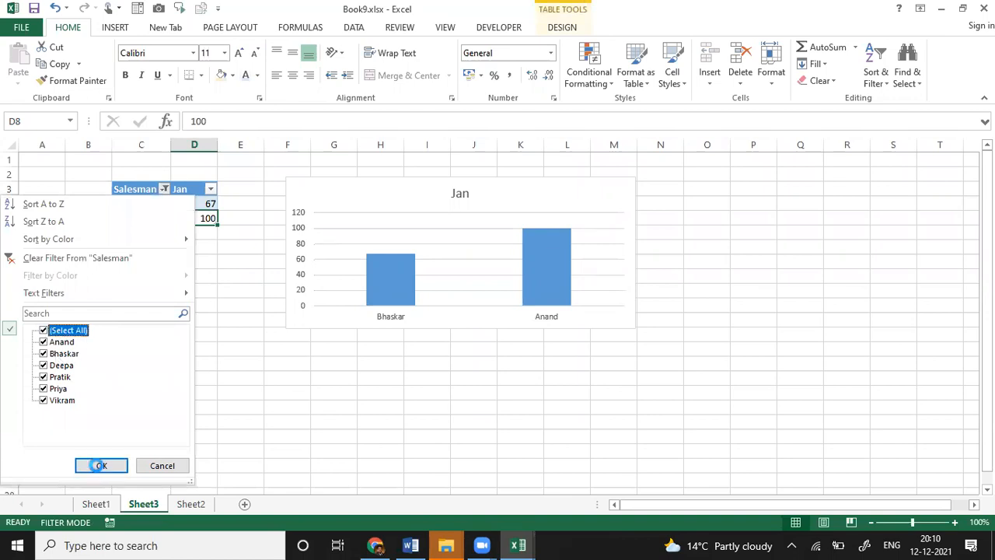
click(101, 465)
click(146, 402)
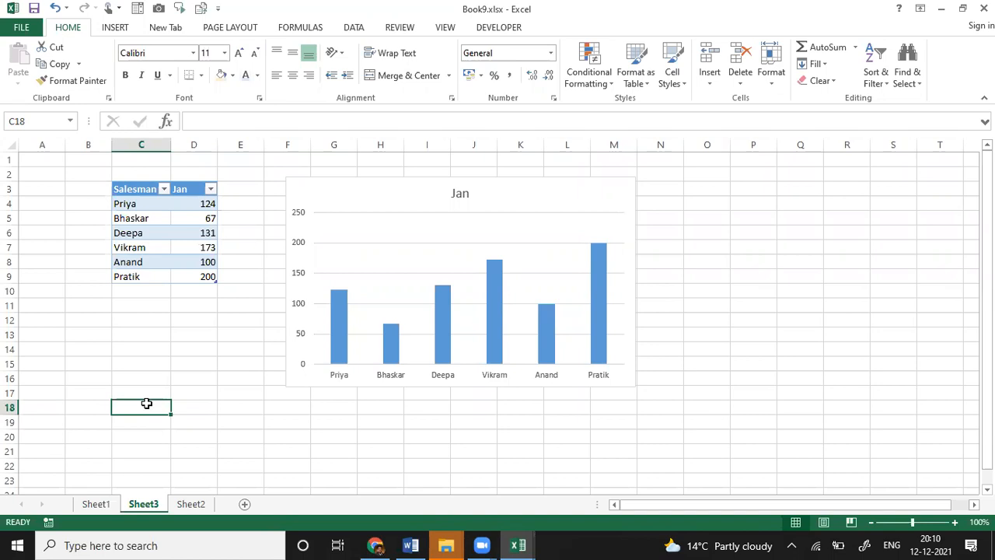
click(244, 261)
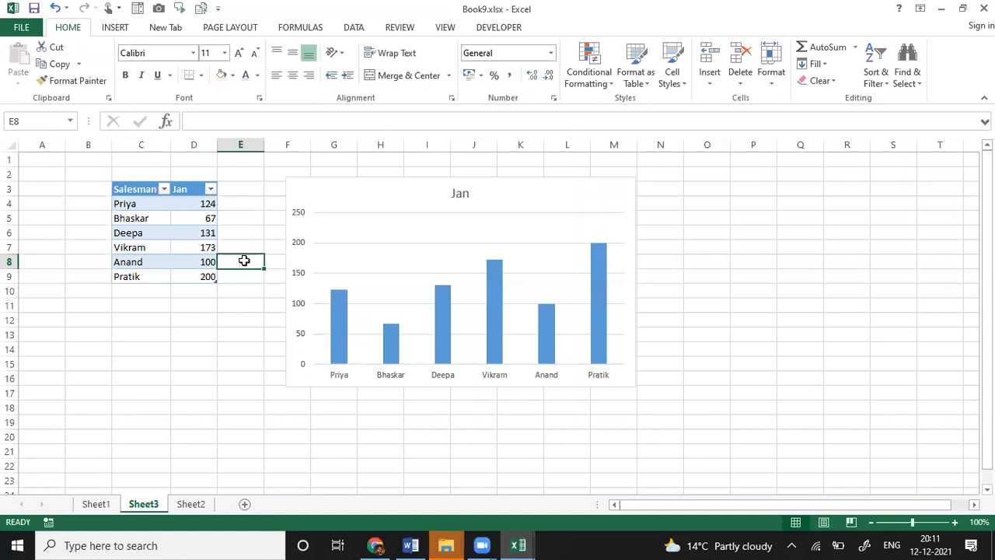
click(489, 418)
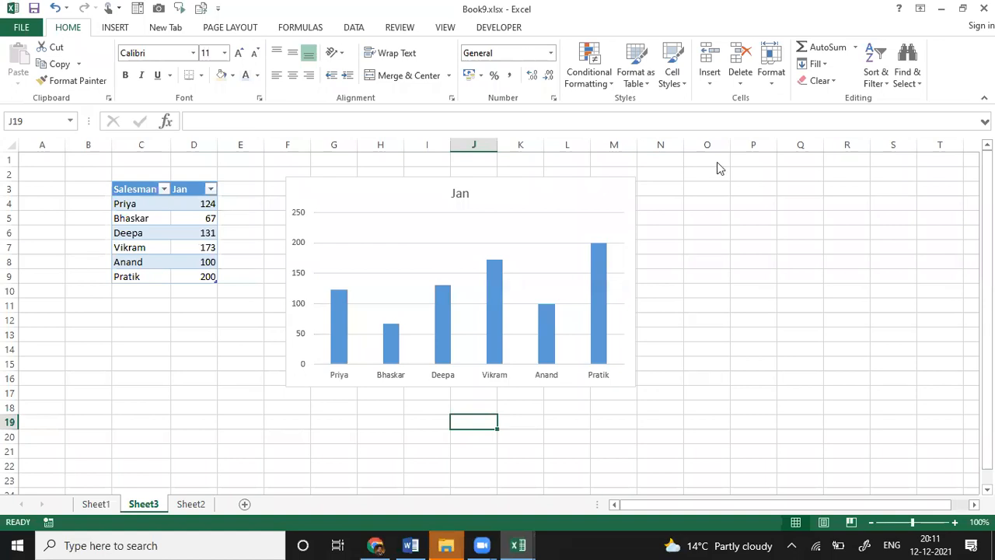
click(807, 403)
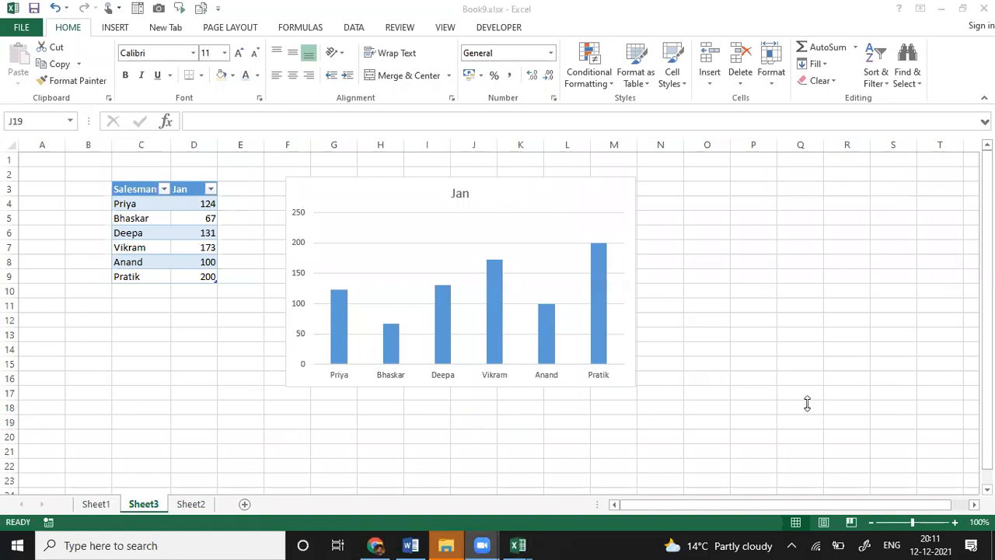